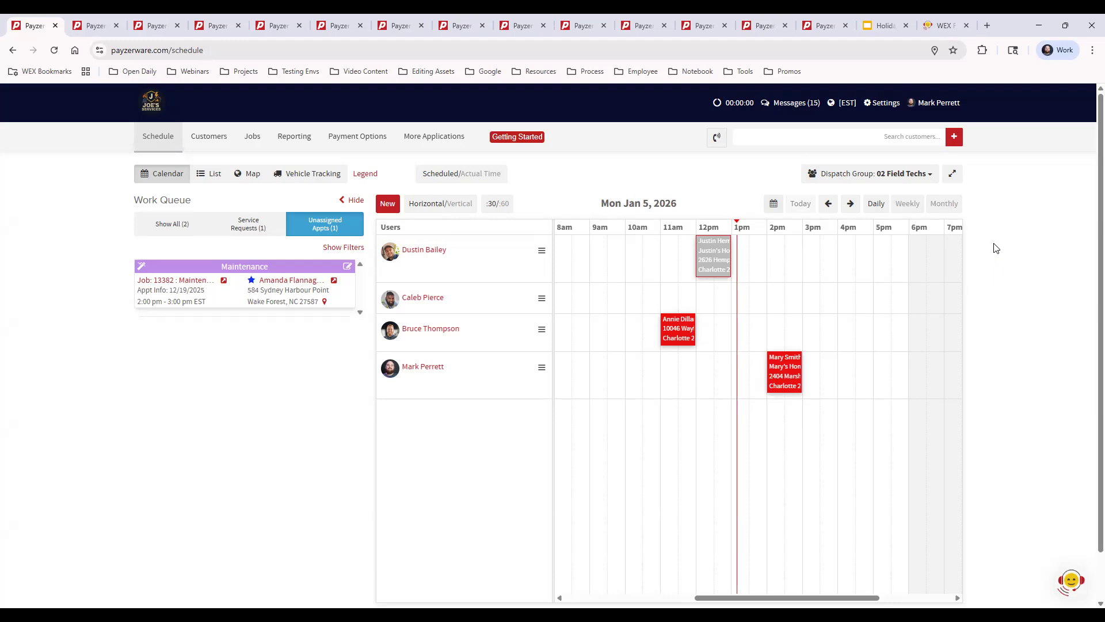
Open the Users page of the User Management settings
{"action": "left_click", "coordinate": [891, 104]}
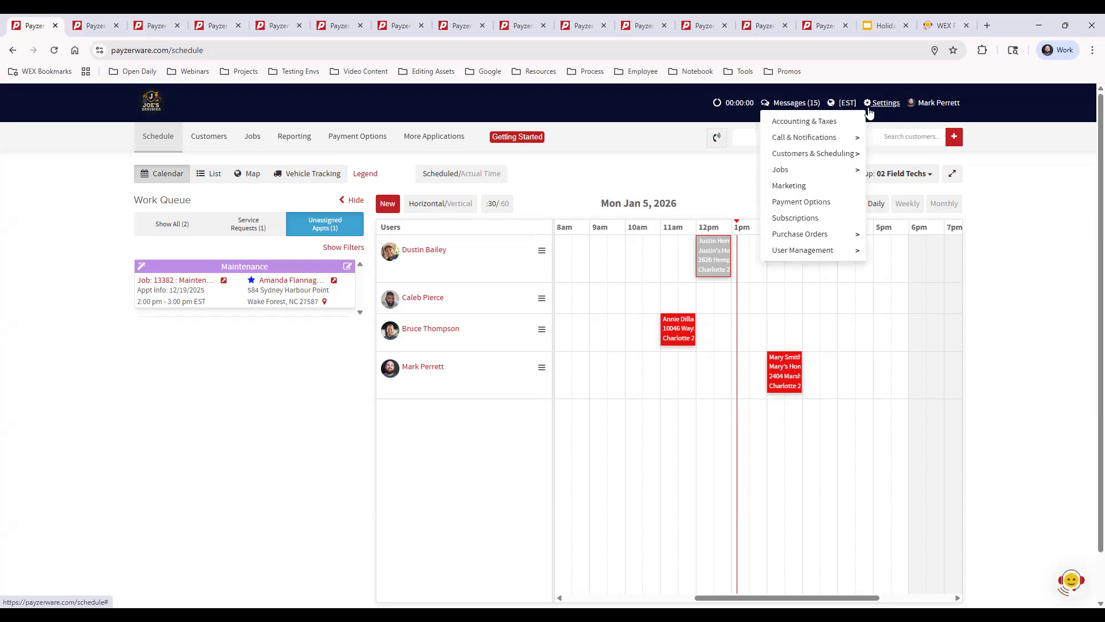
{"action": "mouse_move", "coordinate": [778, 255]}
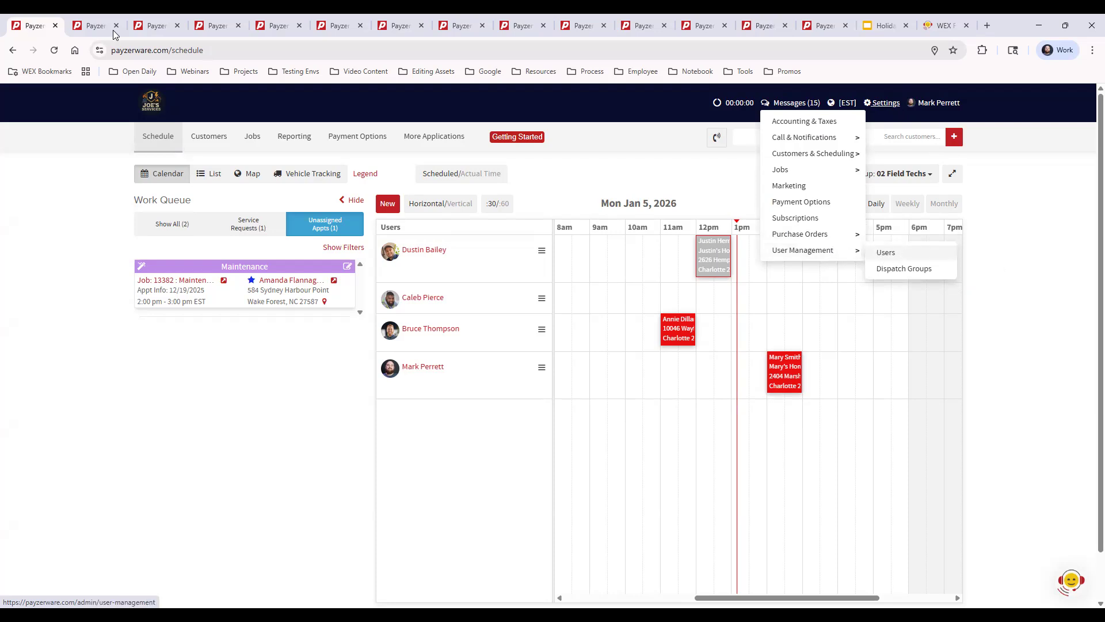
{"action": "left_click", "coordinate": [95, 27]}
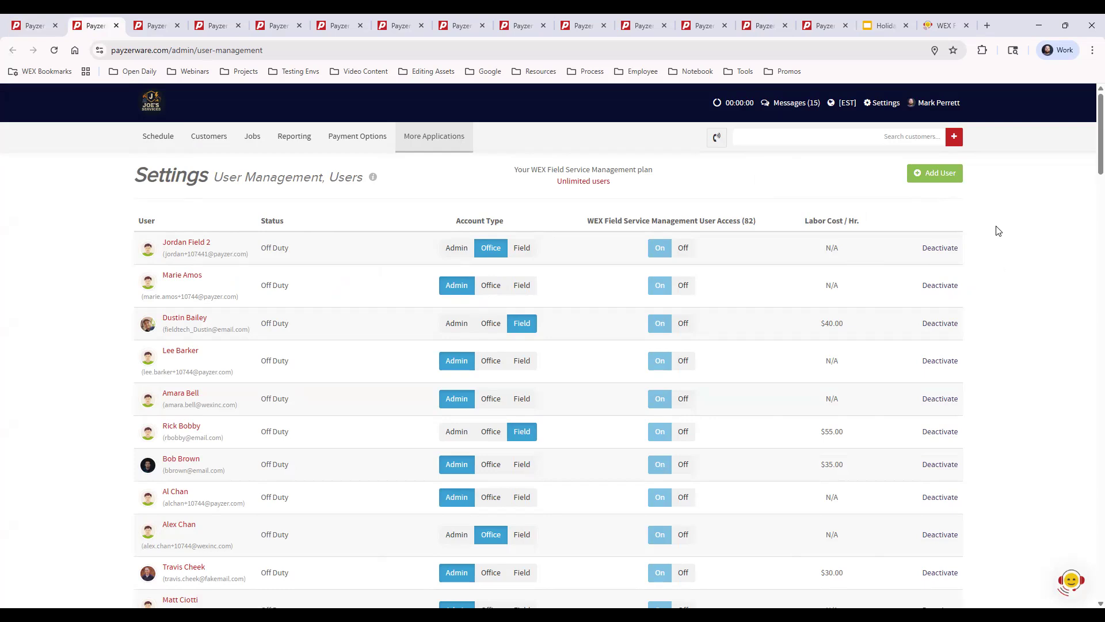
Open a blank new-user form, review its details and permissions fields, and cancel it
{"action": "left_click", "coordinate": [936, 176]}
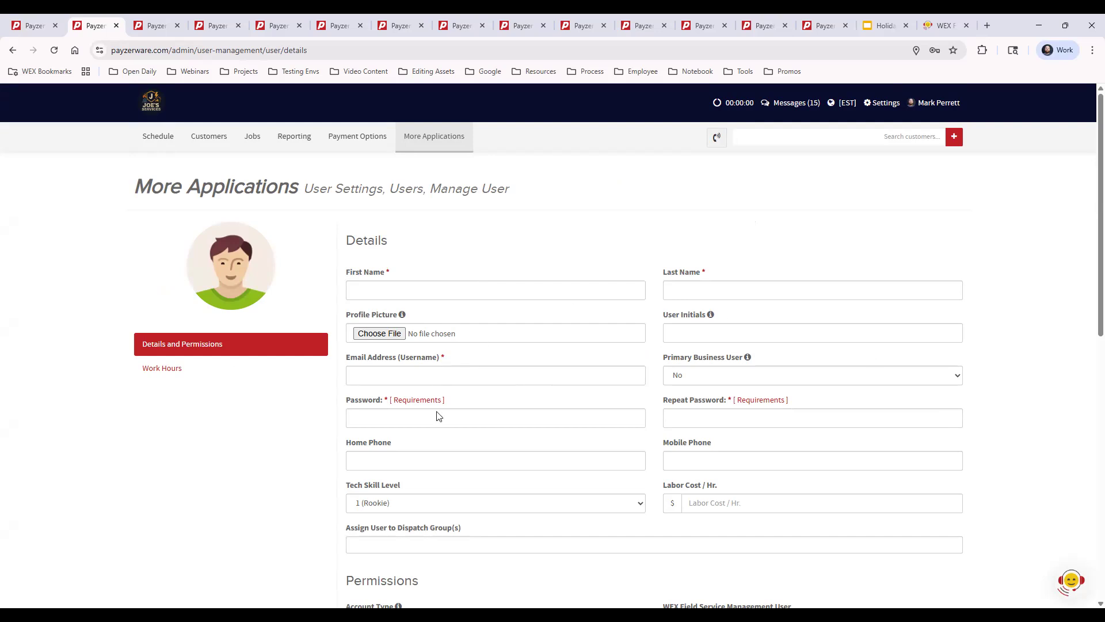
{"action": "scroll", "coordinate": [1007, 344], "scroll_direction": "down", "scroll_amount": 4}
{"action": "scroll", "coordinate": [1009, 345], "scroll_direction": "down", "scroll_amount": 3}
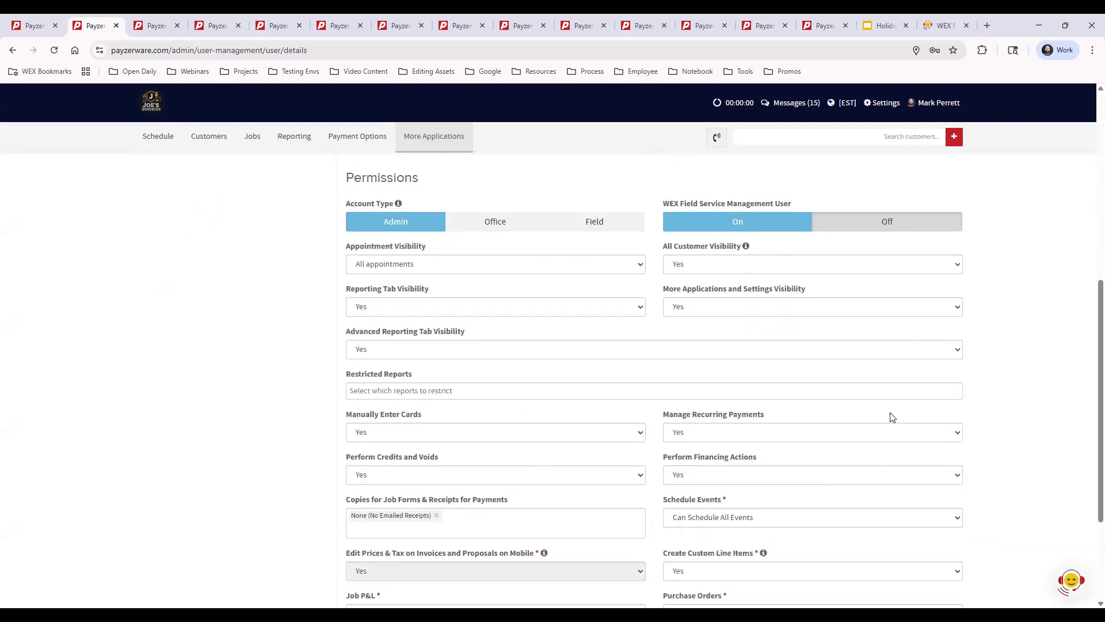
{"action": "scroll", "coordinate": [890, 415], "scroll_direction": "down", "scroll_amount": 3}
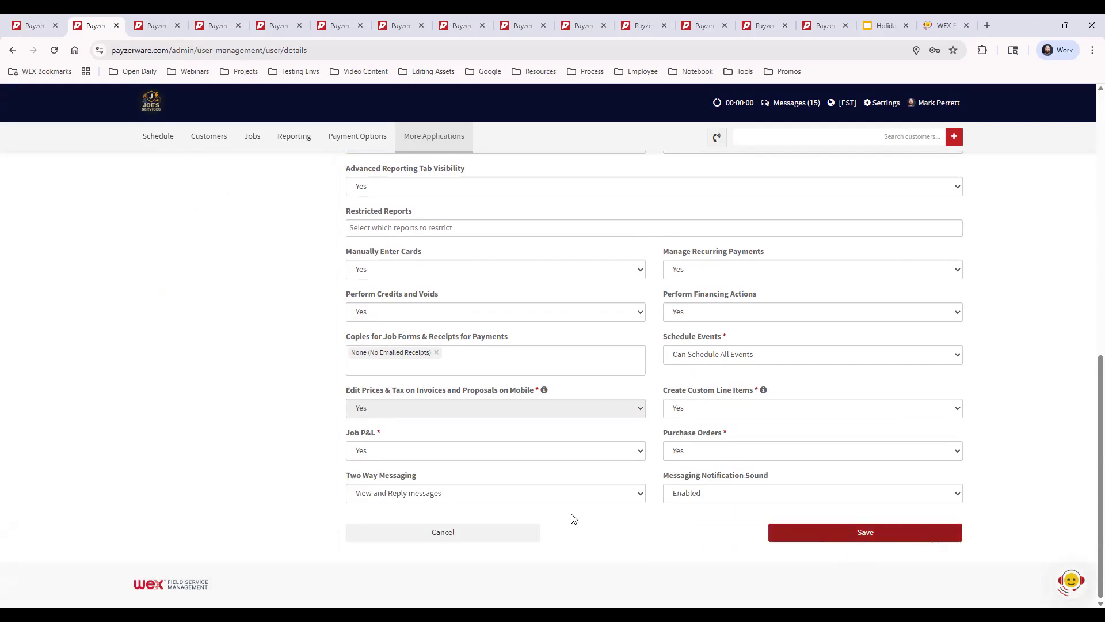
{"action": "left_click", "coordinate": [443, 533]}
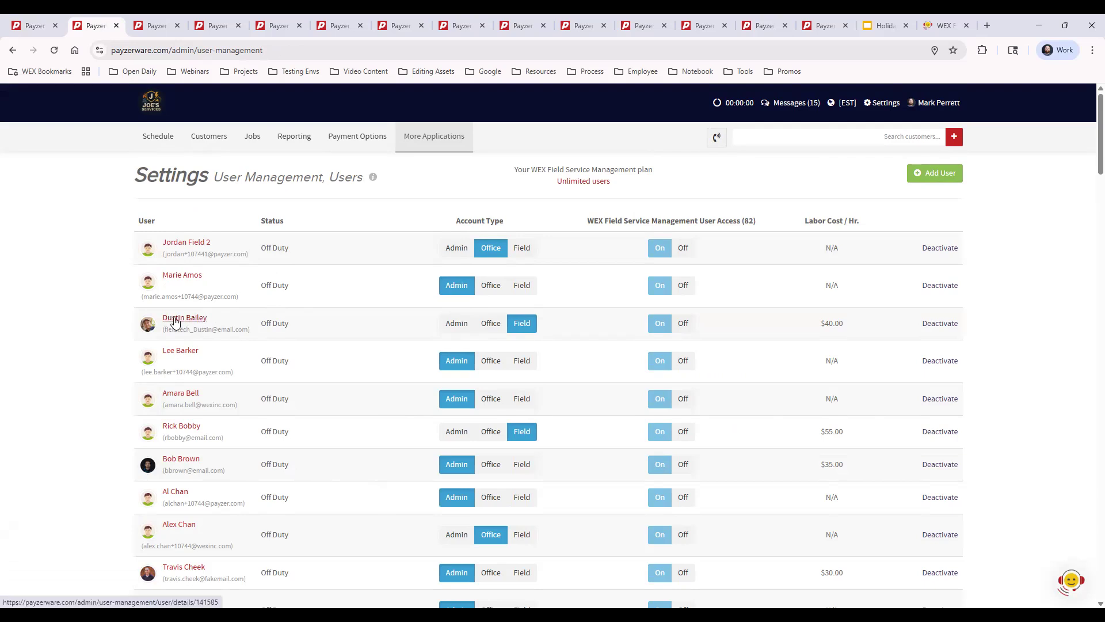
Open the profile of the field technician with the $40.00 labor cost and examine the Tech Skill Level options and assigned dispatch groups
{"action": "left_click", "coordinate": [193, 320]}
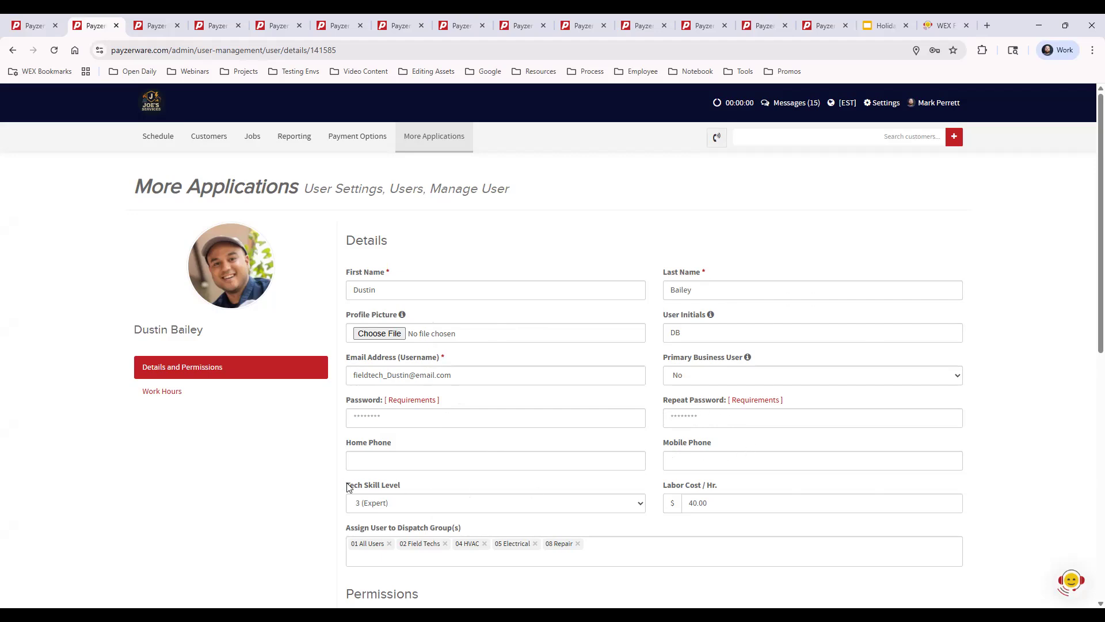
{"action": "left_click_drag", "start_coordinate": [348, 487], "coordinate": [408, 483]}
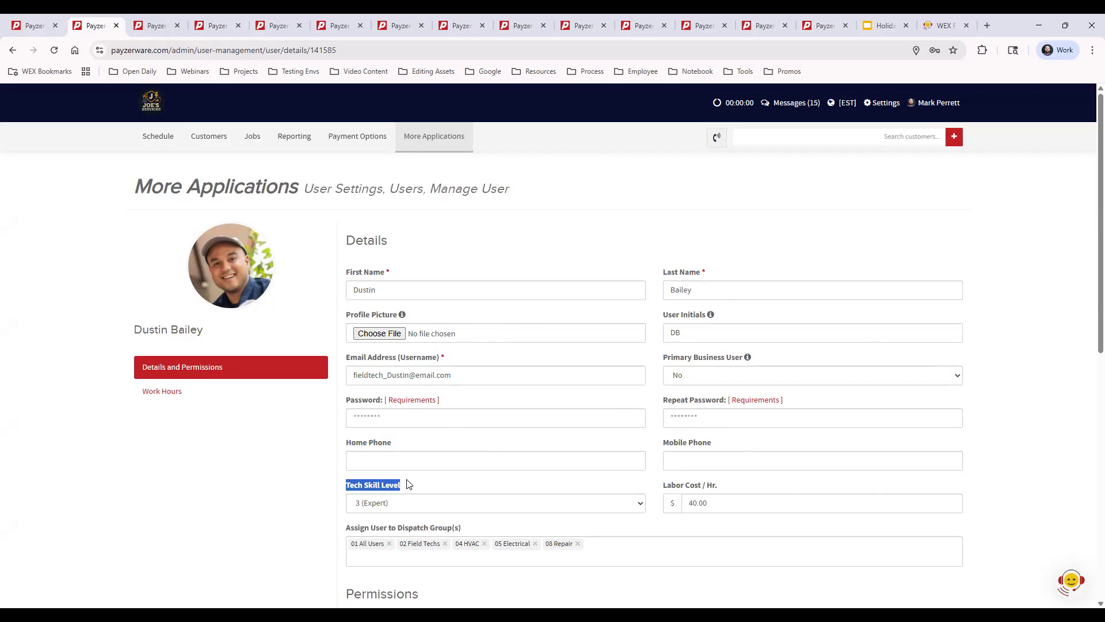
{"action": "left_click", "coordinate": [412, 485]}
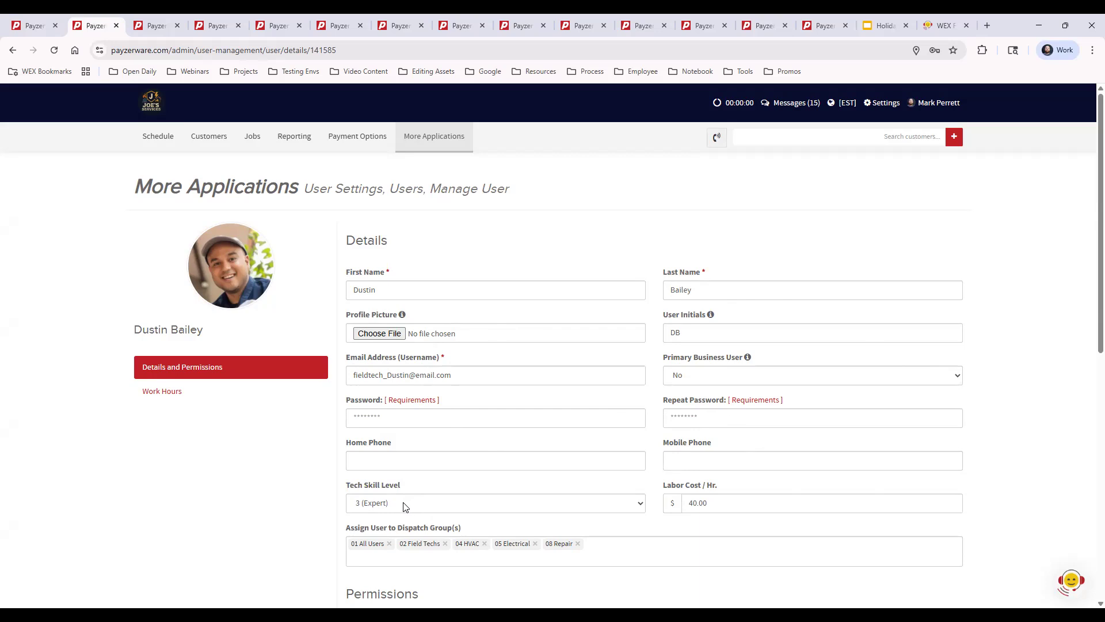
{"action": "left_click", "coordinate": [411, 508]}
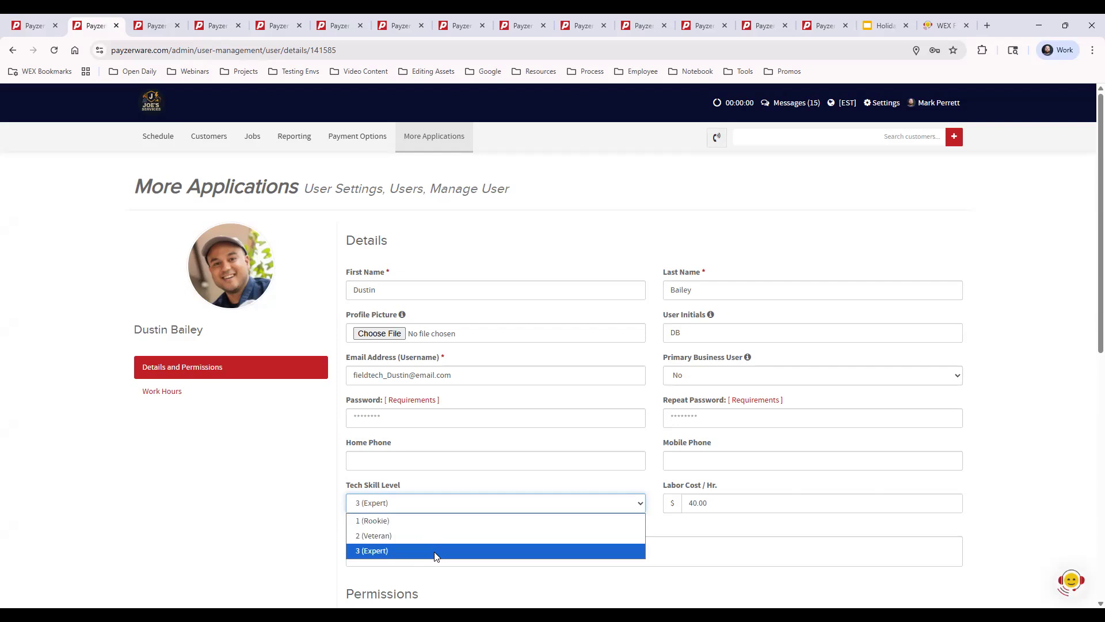
{"action": "left_click", "coordinate": [1029, 438]}
{"action": "scroll", "coordinate": [1021, 437], "scroll_direction": "down", "scroll_amount": 1}
{"action": "scroll", "coordinate": [1020, 437], "scroll_direction": "down", "scroll_amount": 2}
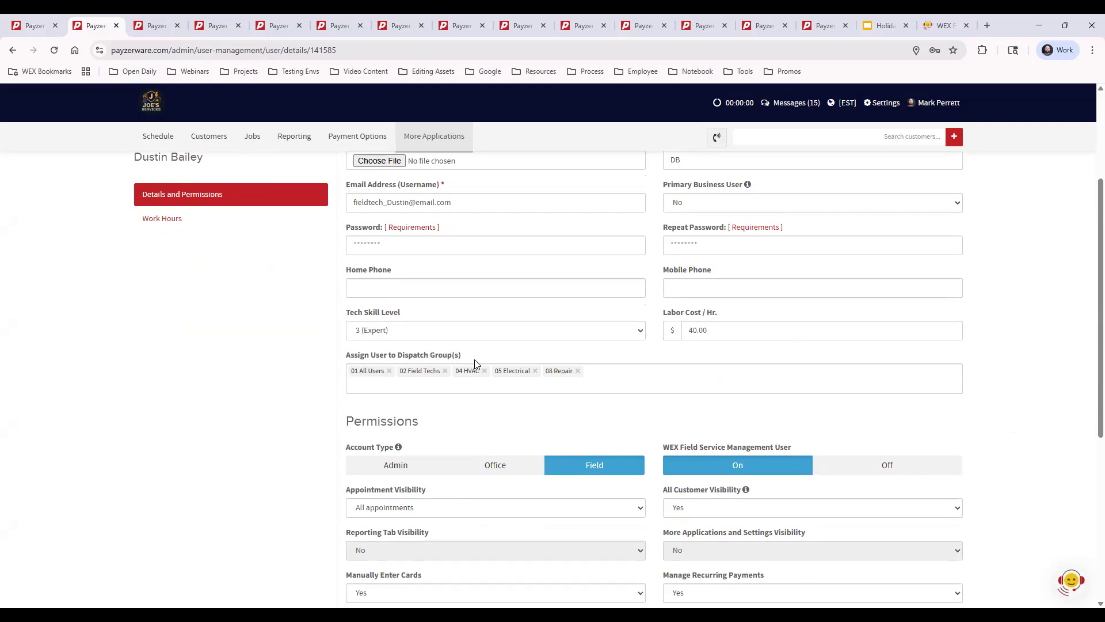
Examine the available dispatch groups on the schedule calendar and return to the technician's profile
{"action": "left_click", "coordinate": [32, 25]}
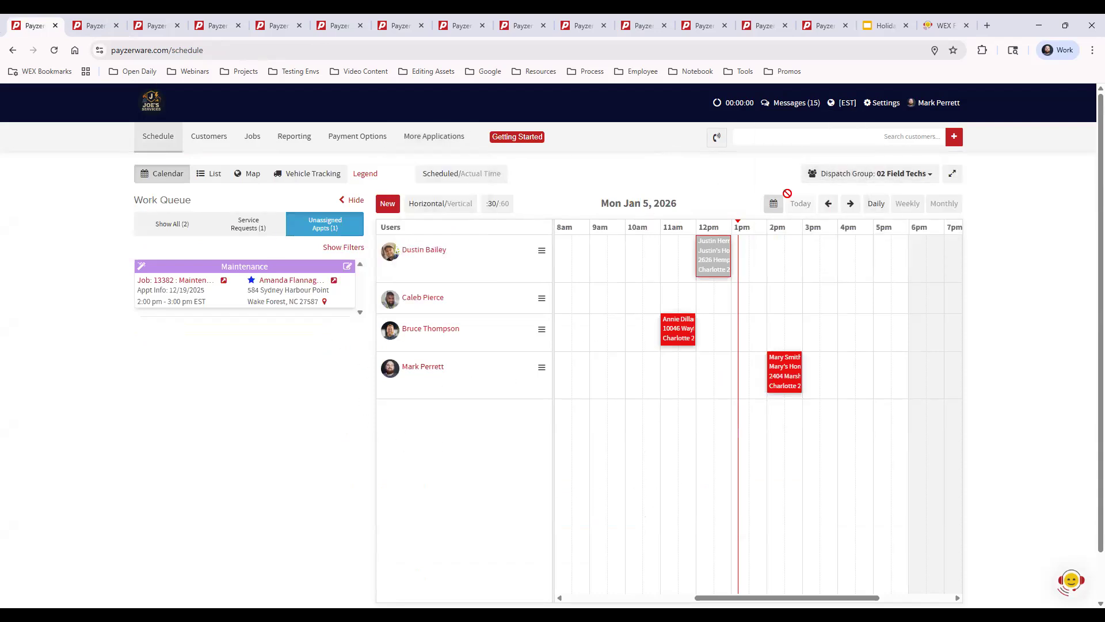
{"action": "left_click", "coordinate": [883, 176]}
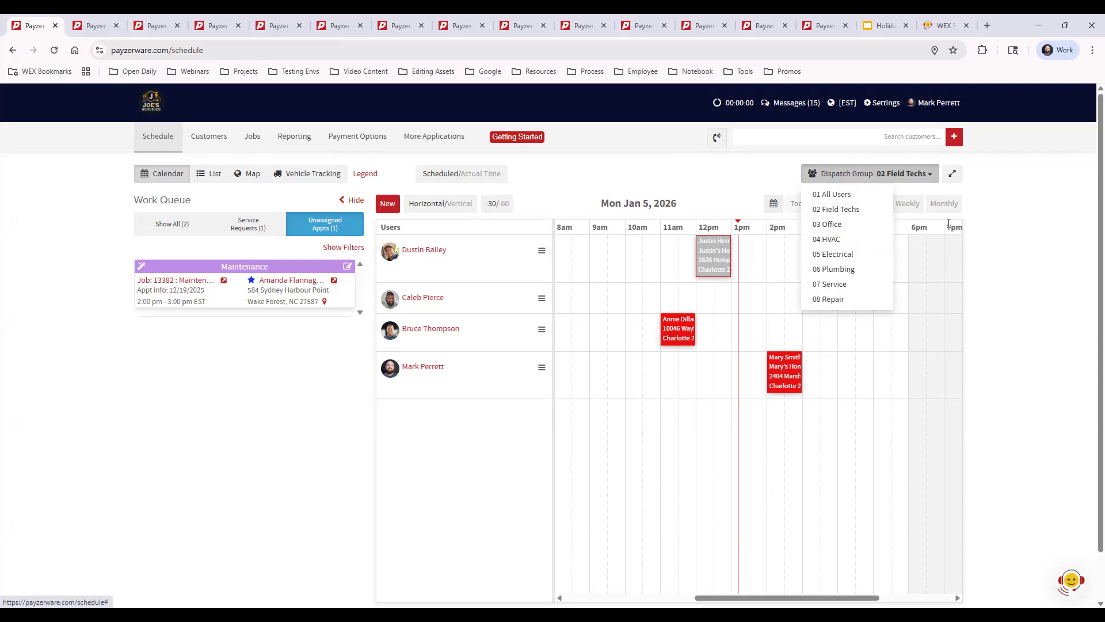
{"action": "left_click", "coordinate": [92, 27]}
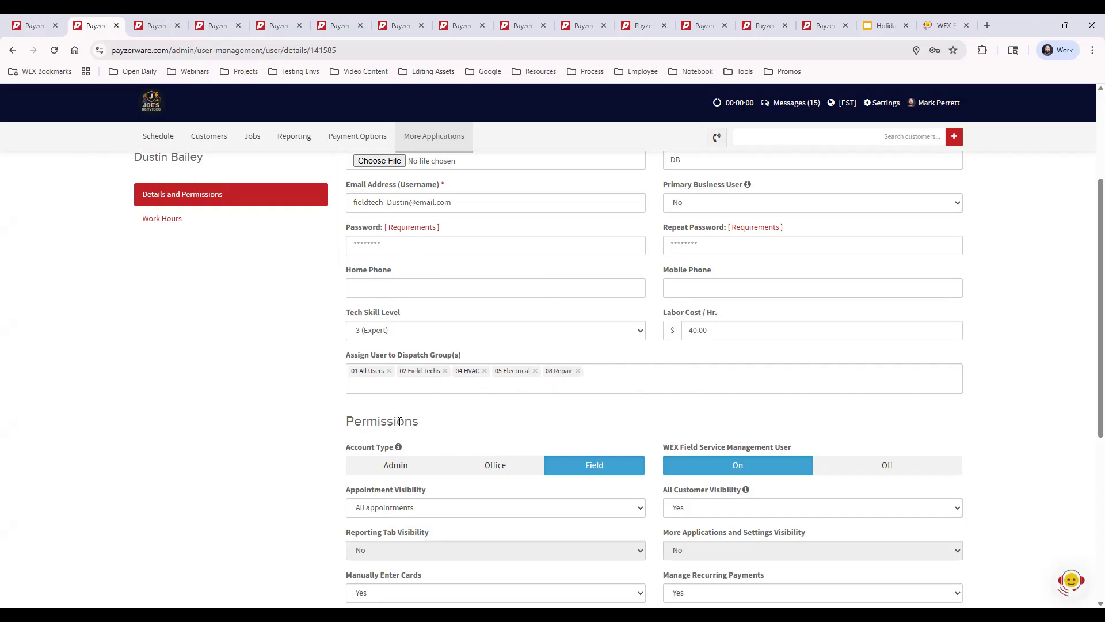
Try the Admin and Office account types in the technician's permissions, and switch the account type back to Field
{"action": "scroll", "coordinate": [276, 424], "scroll_direction": "down", "scroll_amount": 4}
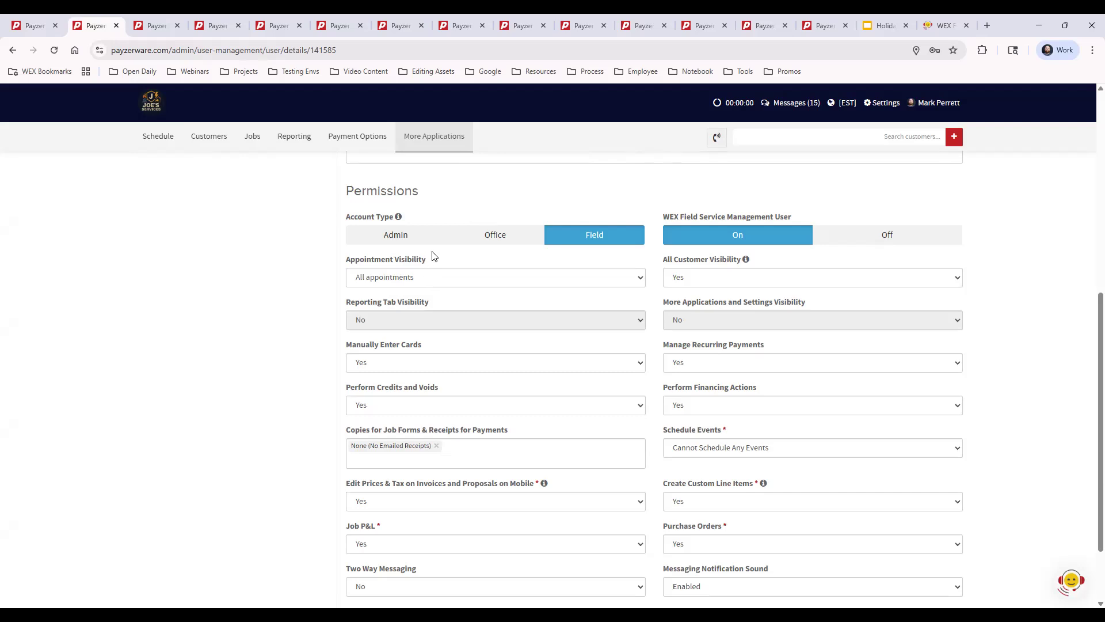
{"action": "left_click", "coordinate": [396, 239]}
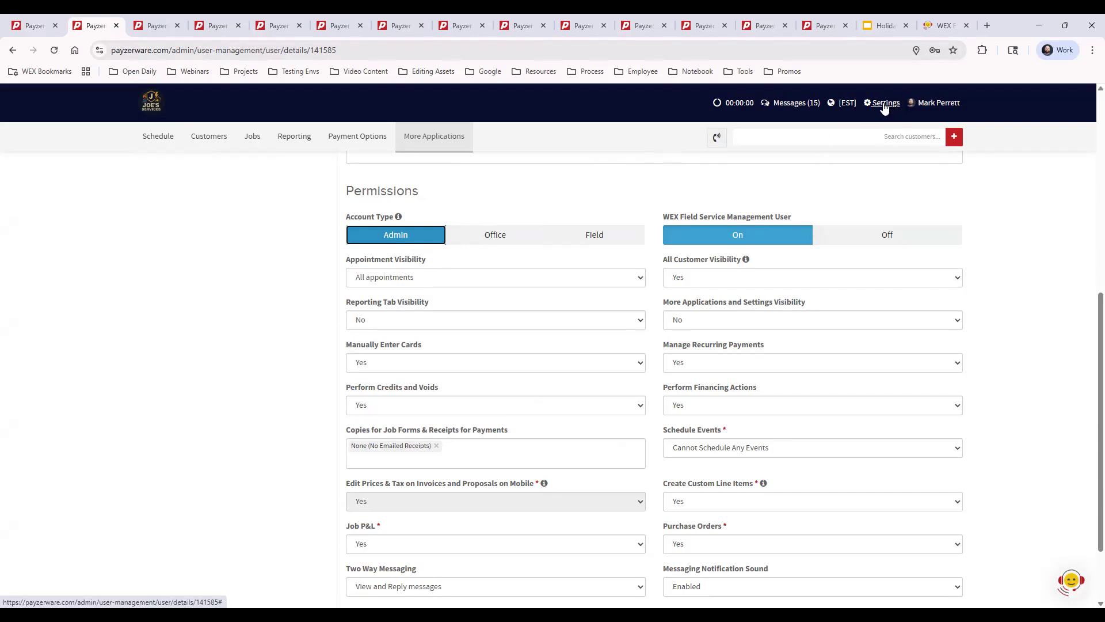
{"action": "mouse_move", "coordinate": [406, 136]}
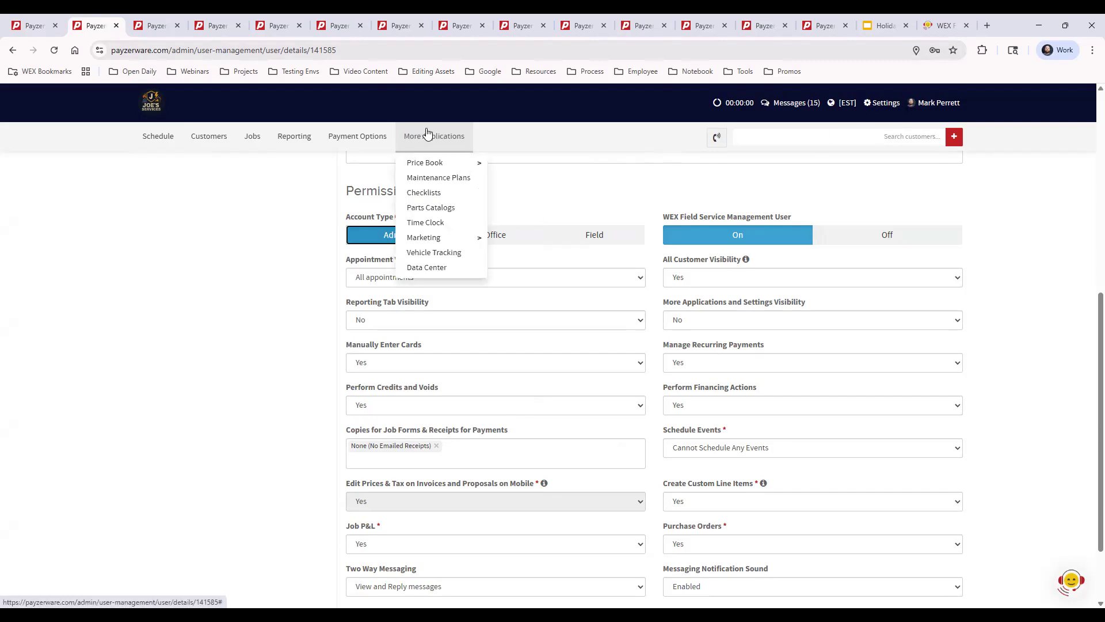
{"action": "mouse_move", "coordinate": [439, 163]}
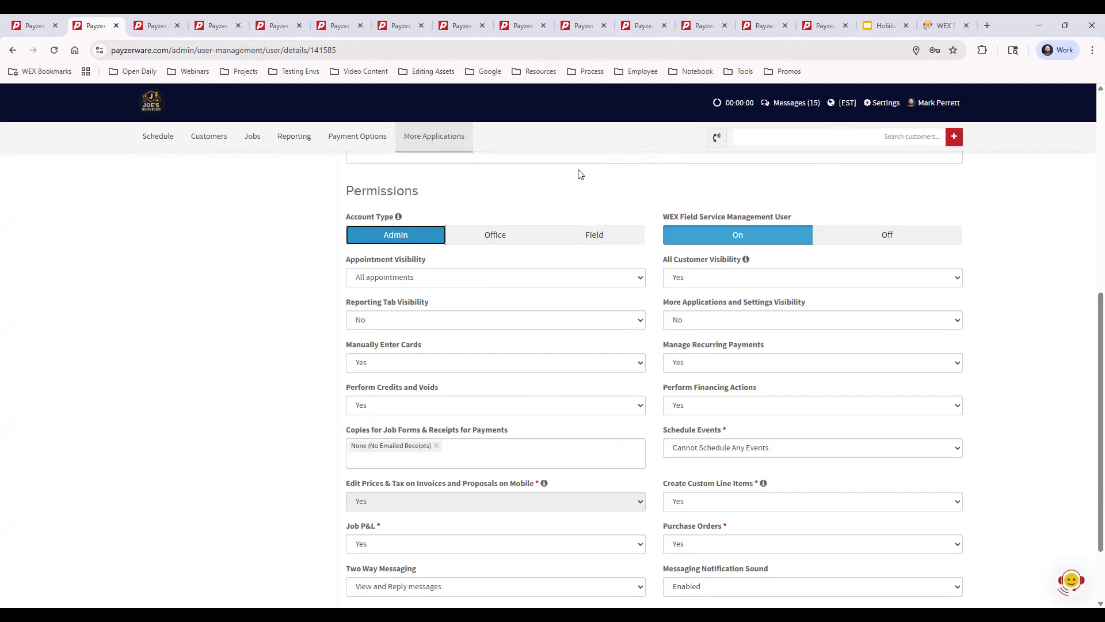
{"action": "left_click", "coordinate": [491, 237]}
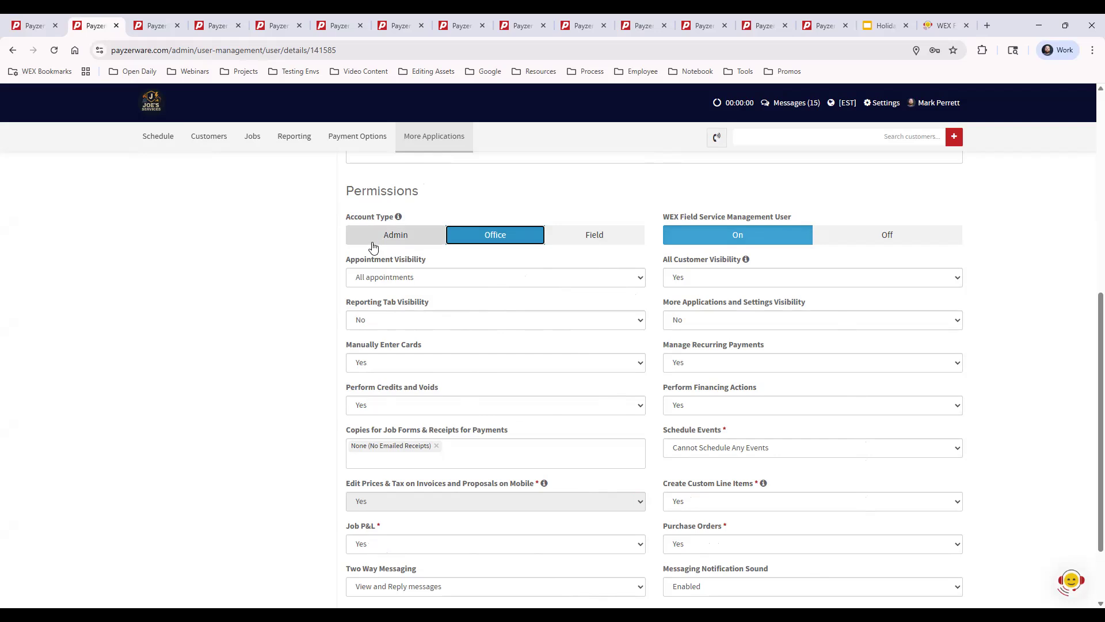
{"action": "left_click", "coordinate": [604, 237]}
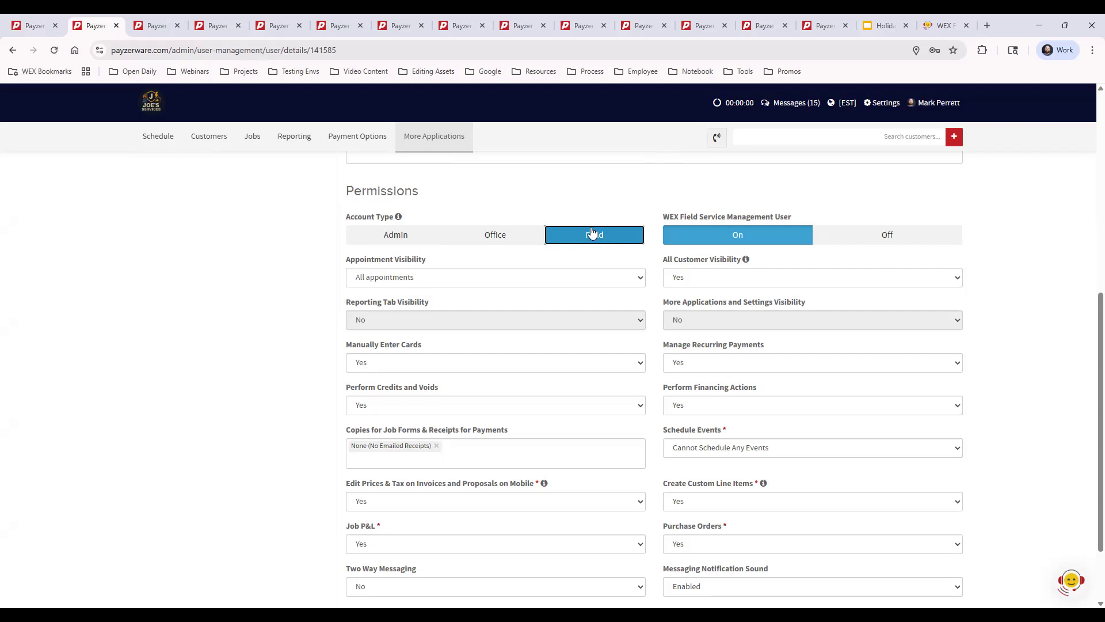
Reload the page and reopen the same field technician's profile from the Users list
{"action": "left_click", "coordinate": [885, 105]}
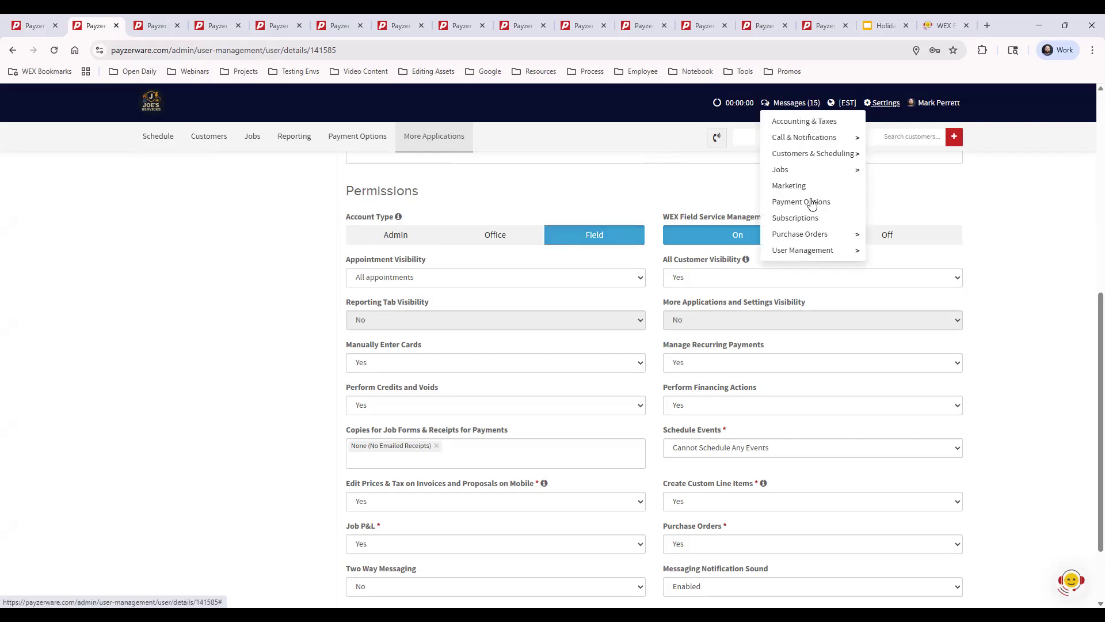
{"action": "mouse_move", "coordinate": [424, 138]}
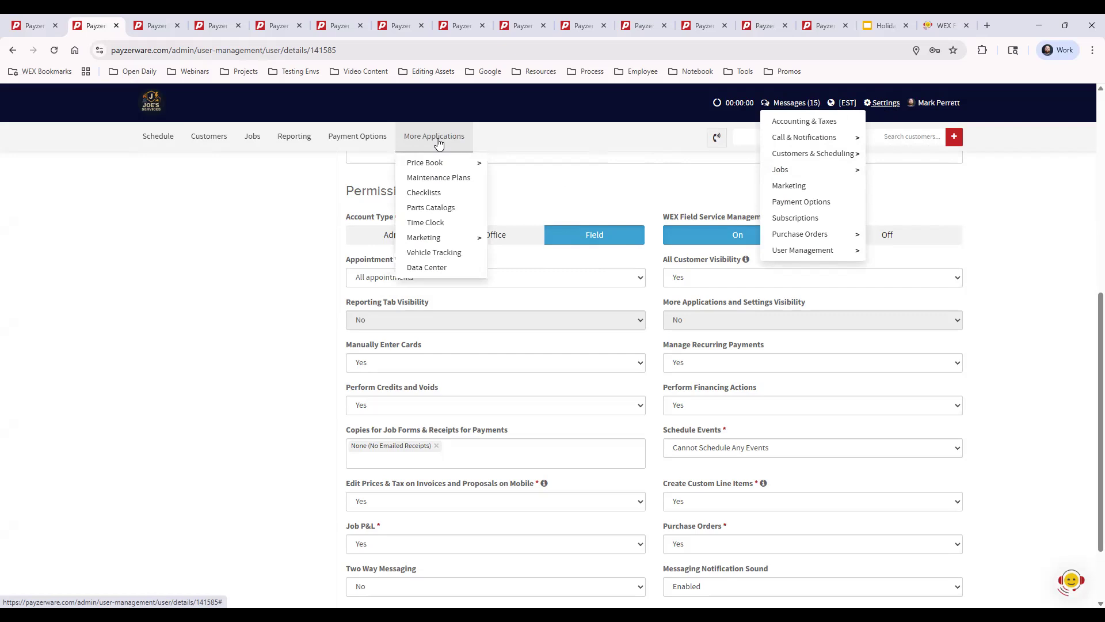
{"action": "key", "text": "F5"}
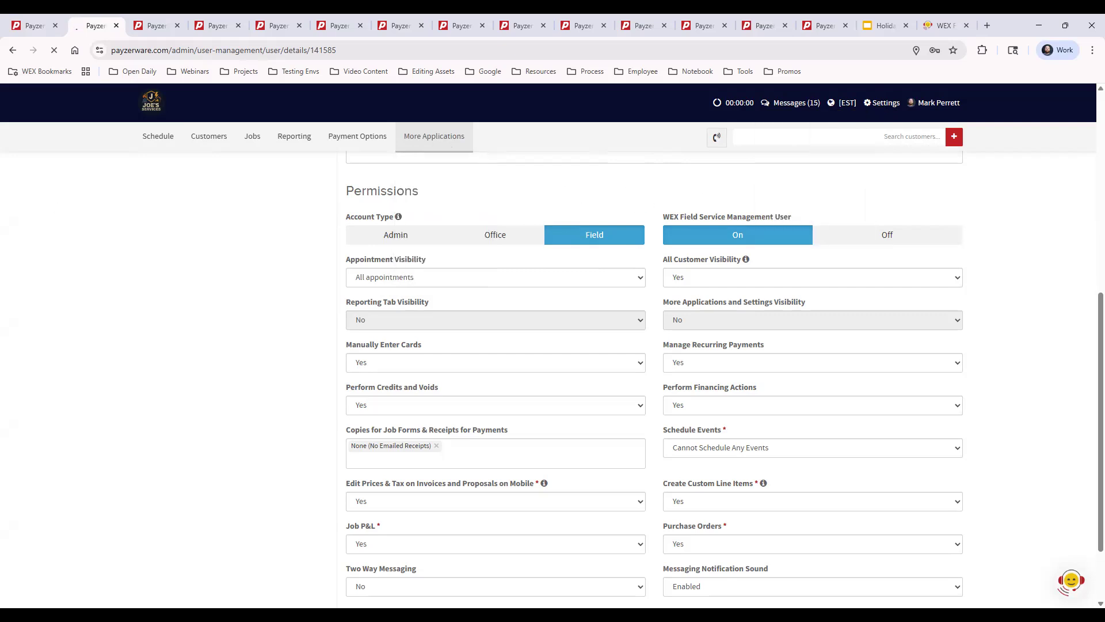
{"action": "left_click", "coordinate": [13, 51]}
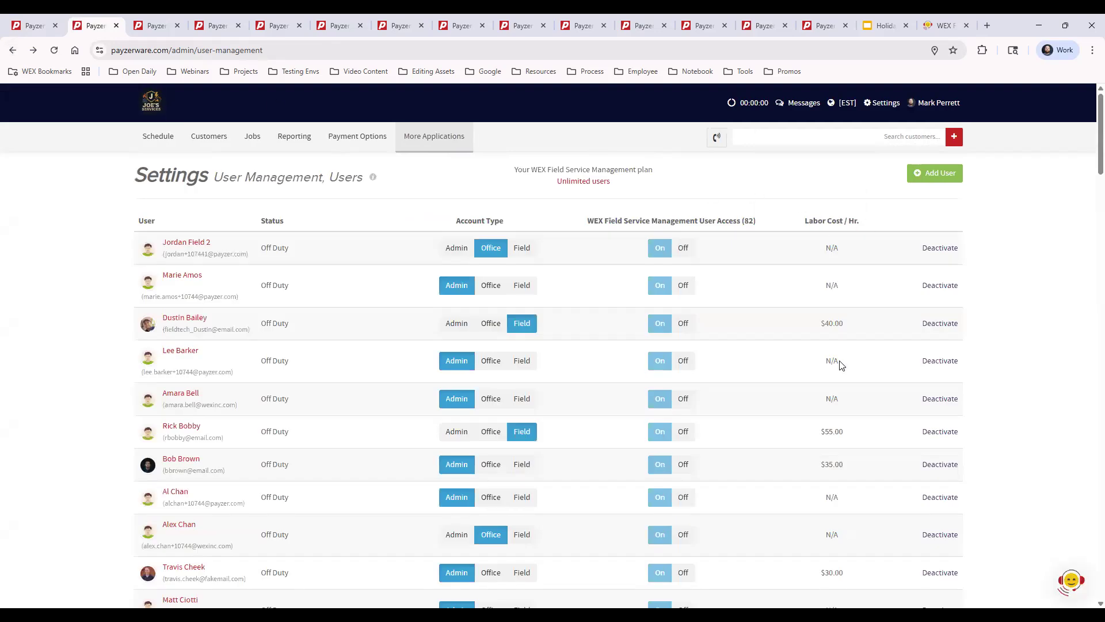
{"action": "left_click", "coordinate": [173, 319]}
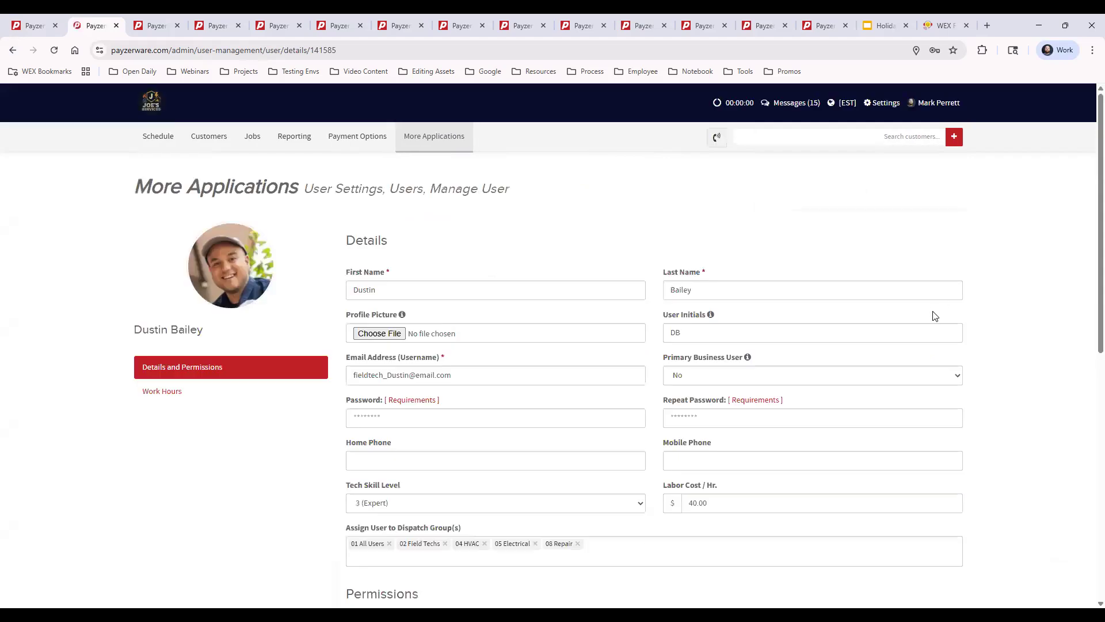
Examine the technician's details and permissions, including the available Appointment Visibility options
{"action": "scroll", "coordinate": [935, 316], "scroll_direction": "down", "scroll_amount": 8}
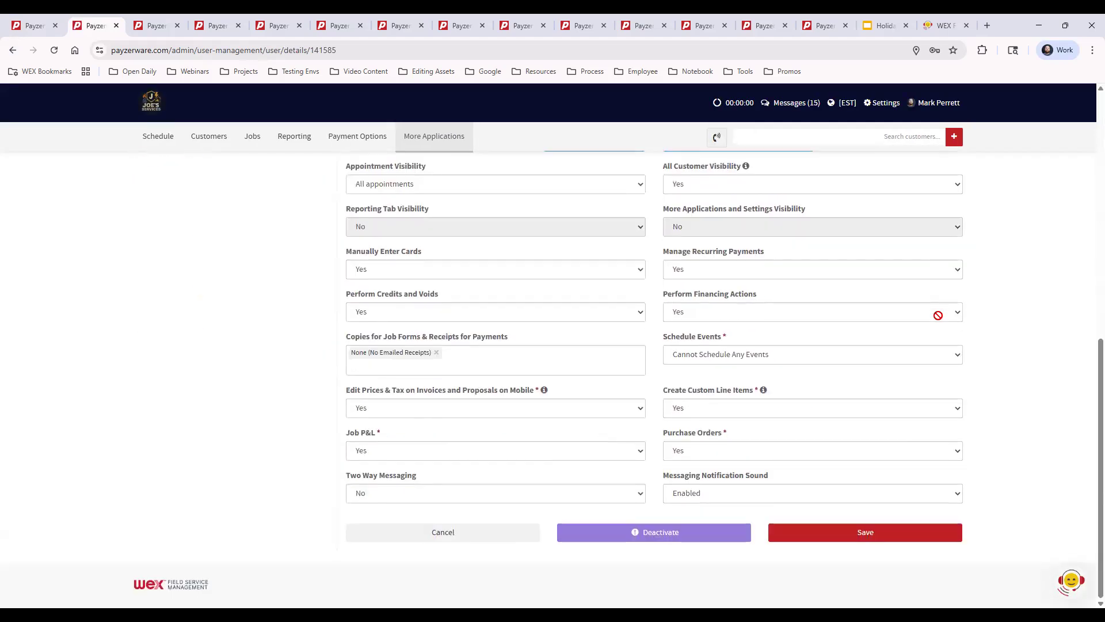
{"action": "scroll", "coordinate": [938, 315], "scroll_direction": "up", "scroll_amount": 2}
{"action": "scroll", "coordinate": [937, 317], "scroll_direction": "down", "scroll_amount": 1}
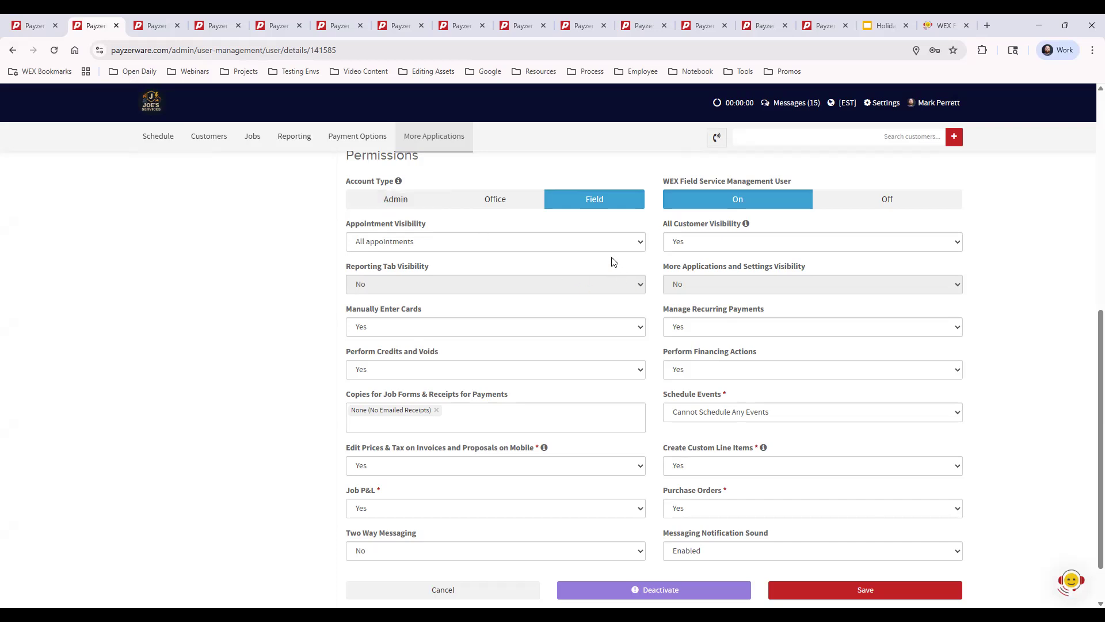
{"action": "scroll", "coordinate": [384, 315], "scroll_direction": "up", "scroll_amount": 4}
{"action": "scroll", "coordinate": [384, 315], "scroll_direction": "up", "scroll_amount": 3}
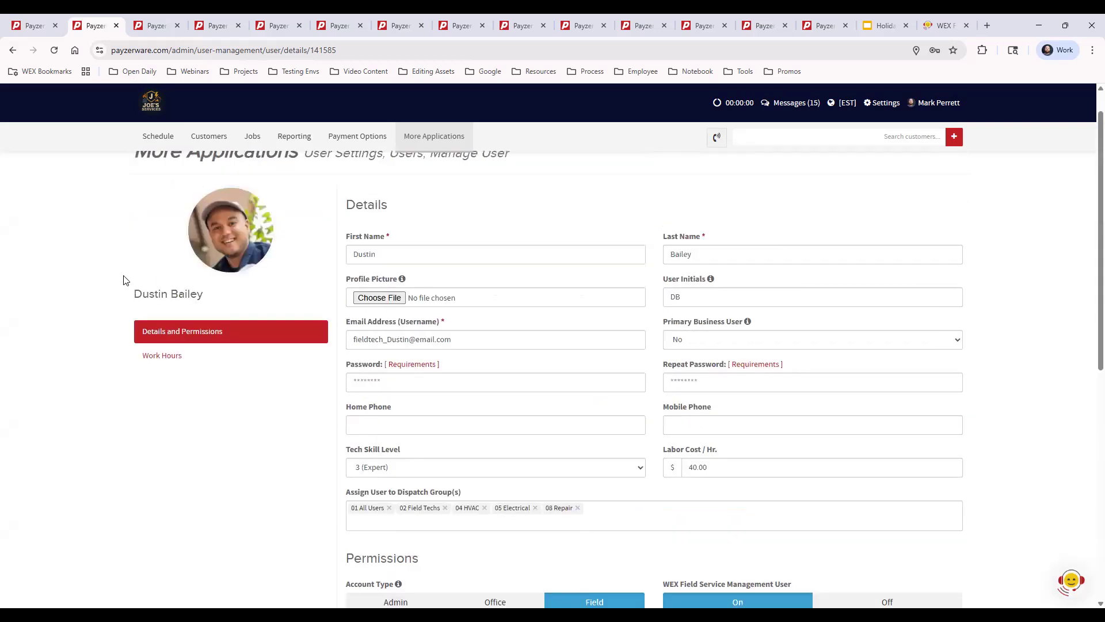
{"action": "scroll", "coordinate": [639, 280], "scroll_direction": "down", "scroll_amount": 3}
{"action": "scroll", "coordinate": [802, 291], "scroll_direction": "down", "scroll_amount": 5}
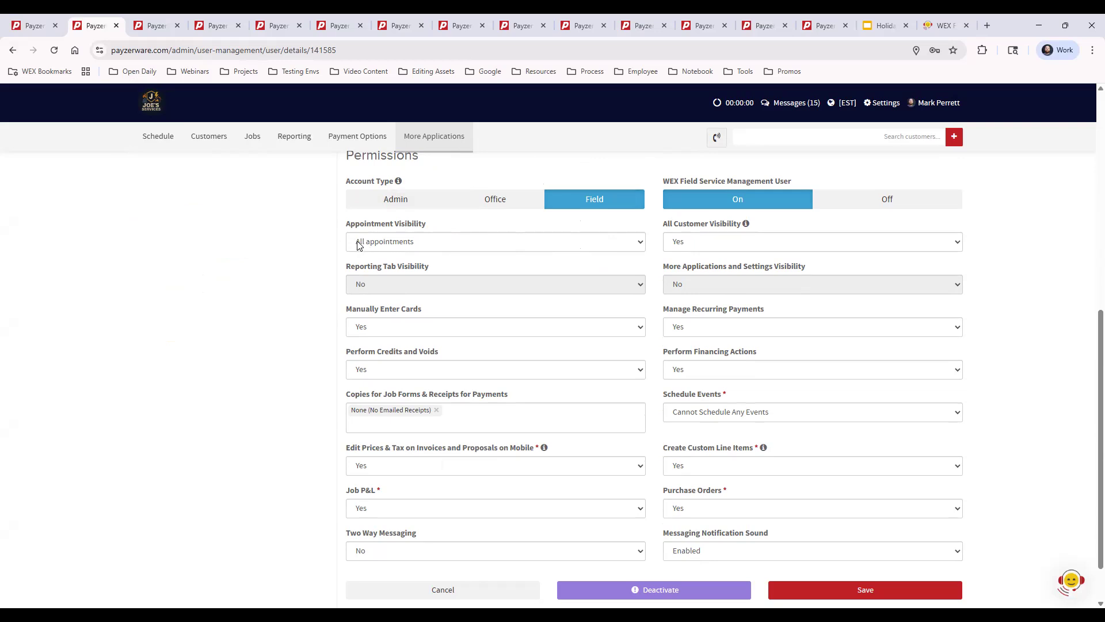
{"action": "left_click", "coordinate": [434, 246]}
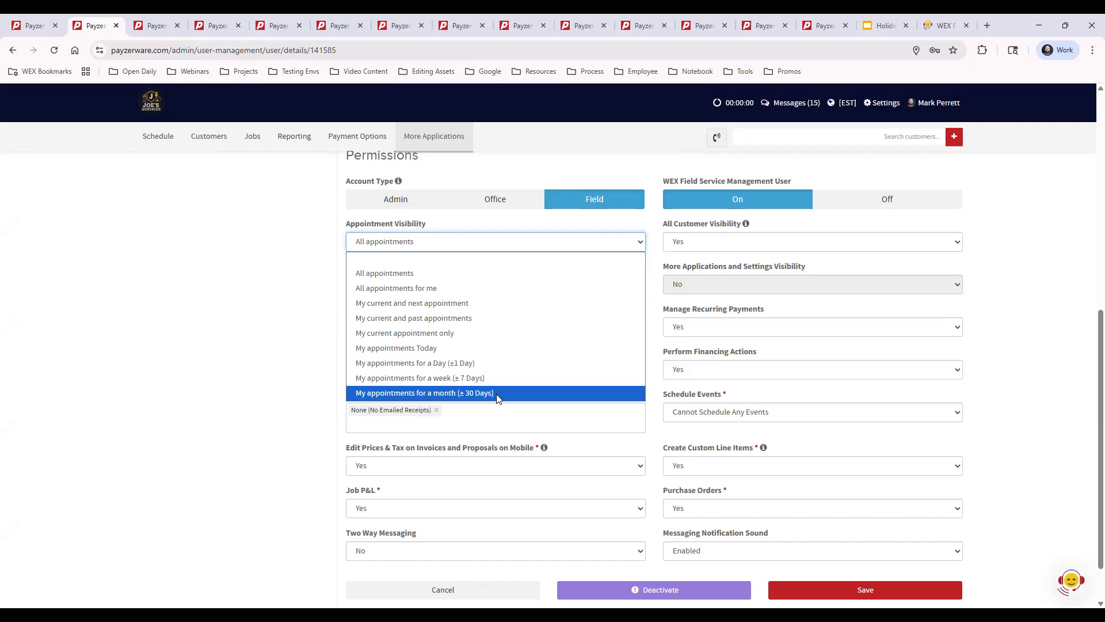
{"action": "left_click", "coordinate": [316, 299]}
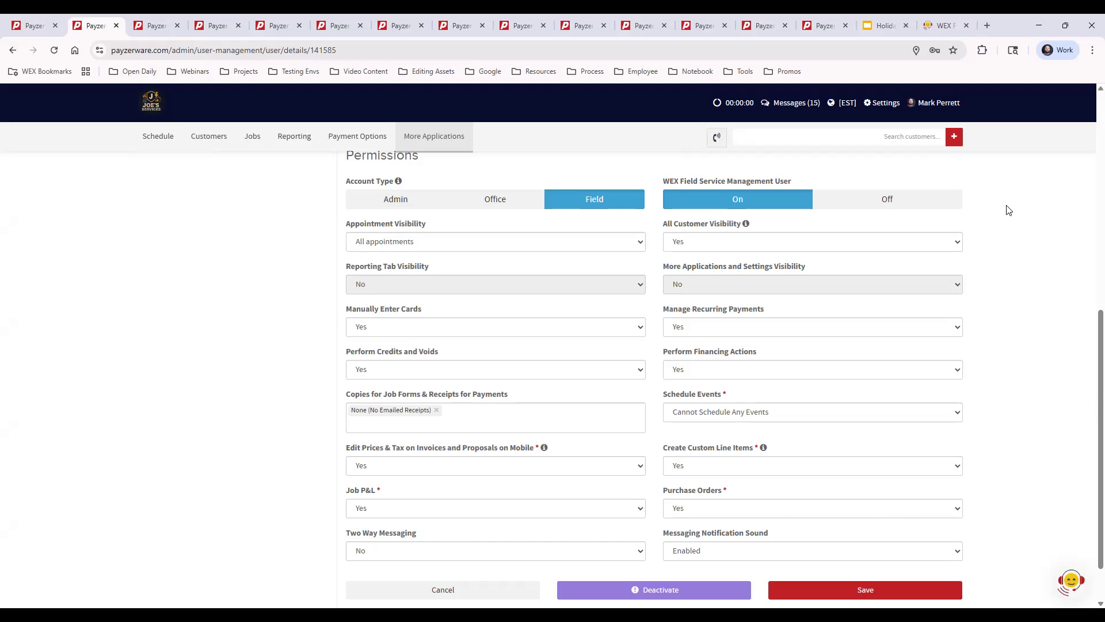
Try setting the technician's All Customer Visibility to No, and switch it back to Yes
{"action": "left_click", "coordinate": [707, 244]}
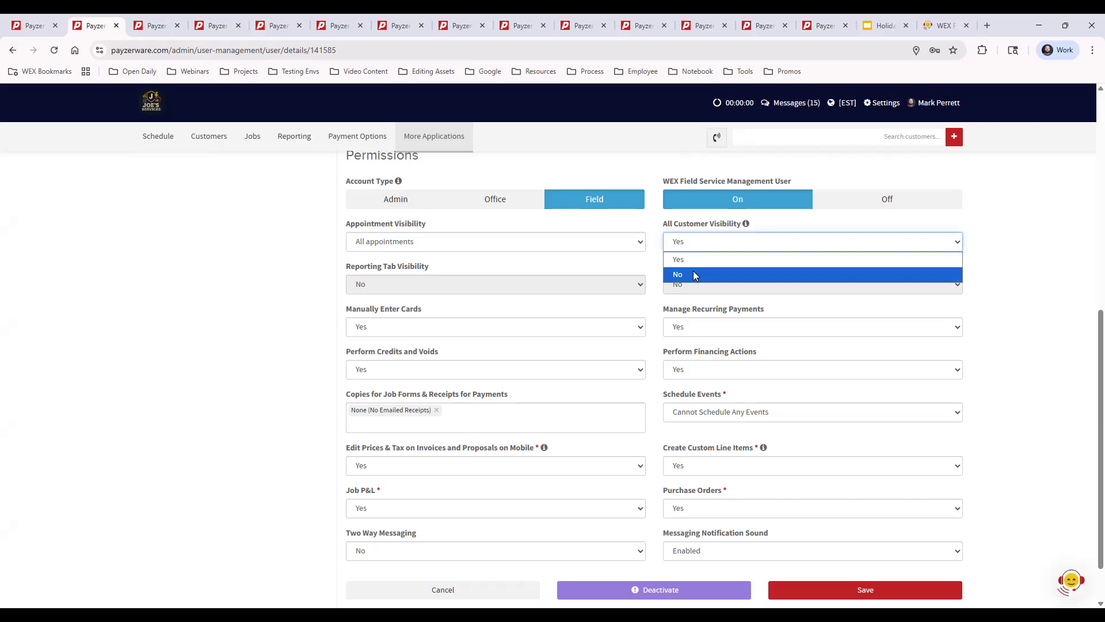
{"action": "left_click", "coordinate": [694, 274]}
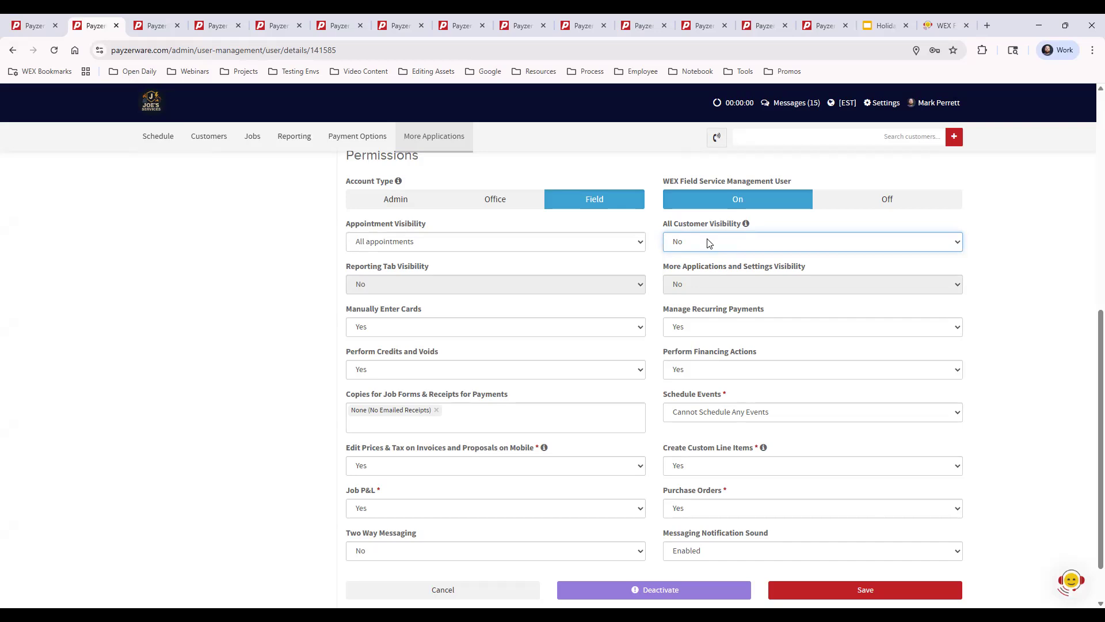
{"action": "left_click", "coordinate": [709, 243]}
{"action": "left_click", "coordinate": [699, 255]}
Examine the recipient options for Copies for Job Forms & Receipts for Payments in the technician's permissions
{"action": "left_click_drag", "start_coordinate": [346, 397], "coordinate": [538, 393]}
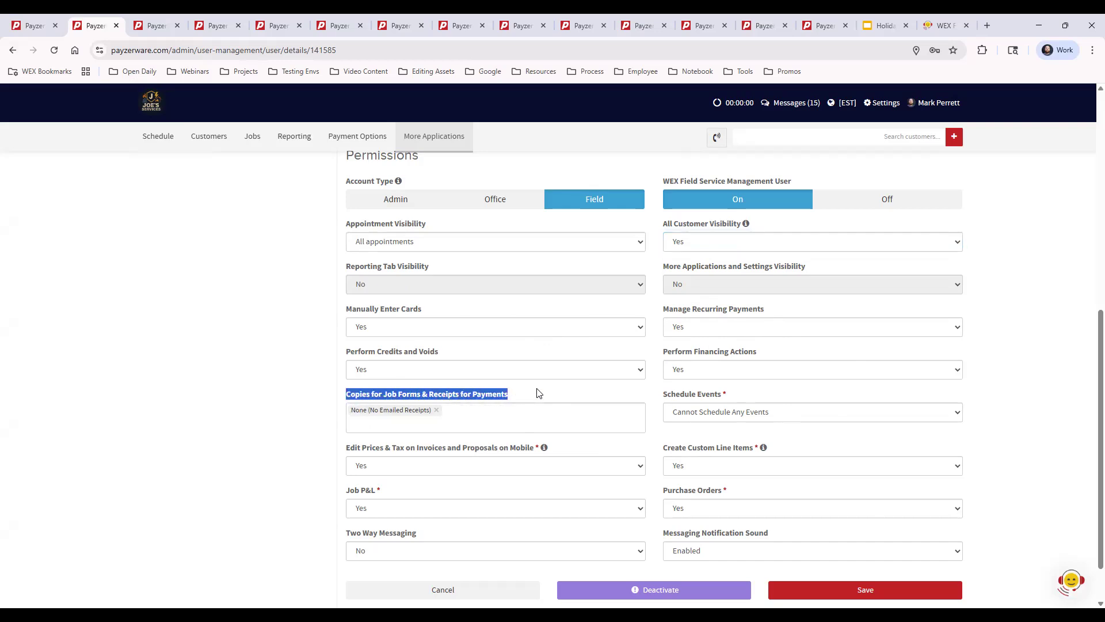
{"action": "left_click", "coordinate": [538, 393]}
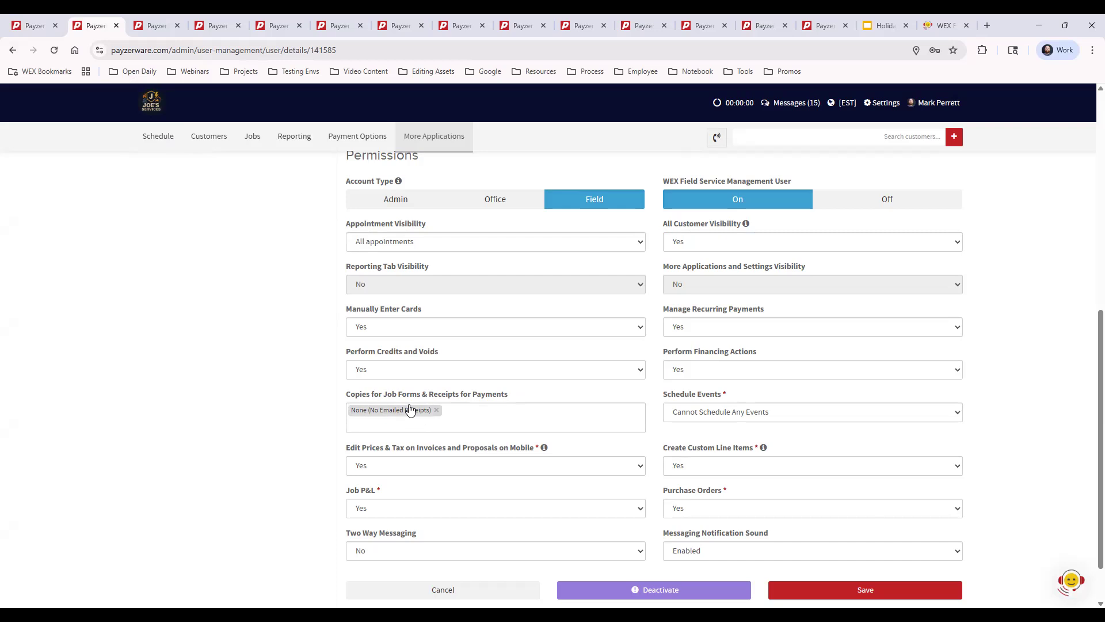
{"action": "left_click", "coordinate": [463, 424]}
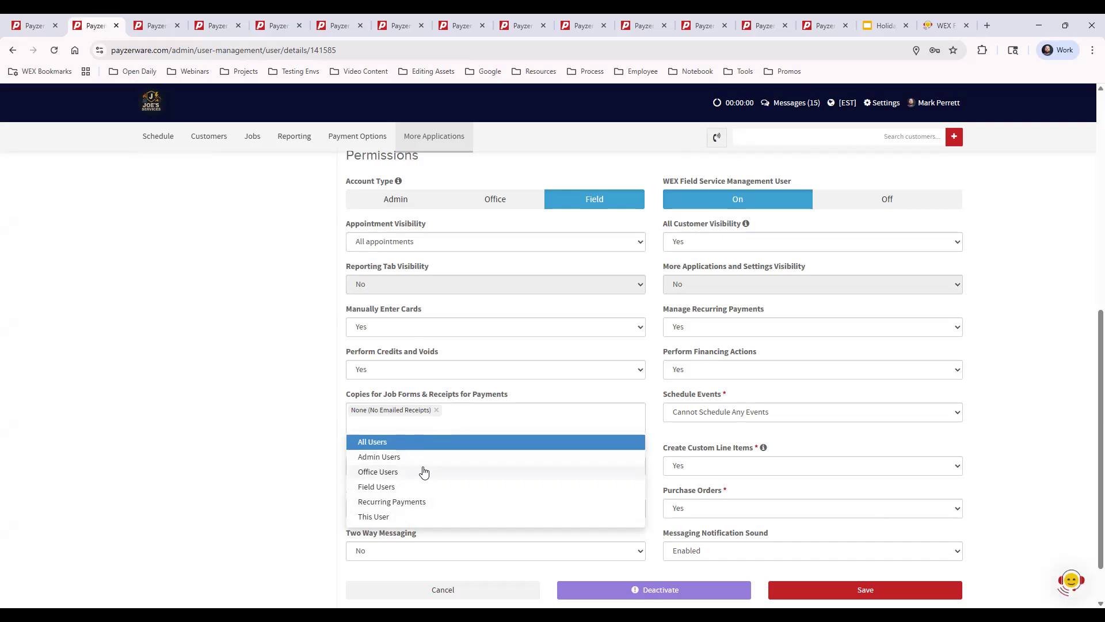
{"action": "scroll", "coordinate": [365, 469], "scroll_direction": "up", "scroll_amount": 3}
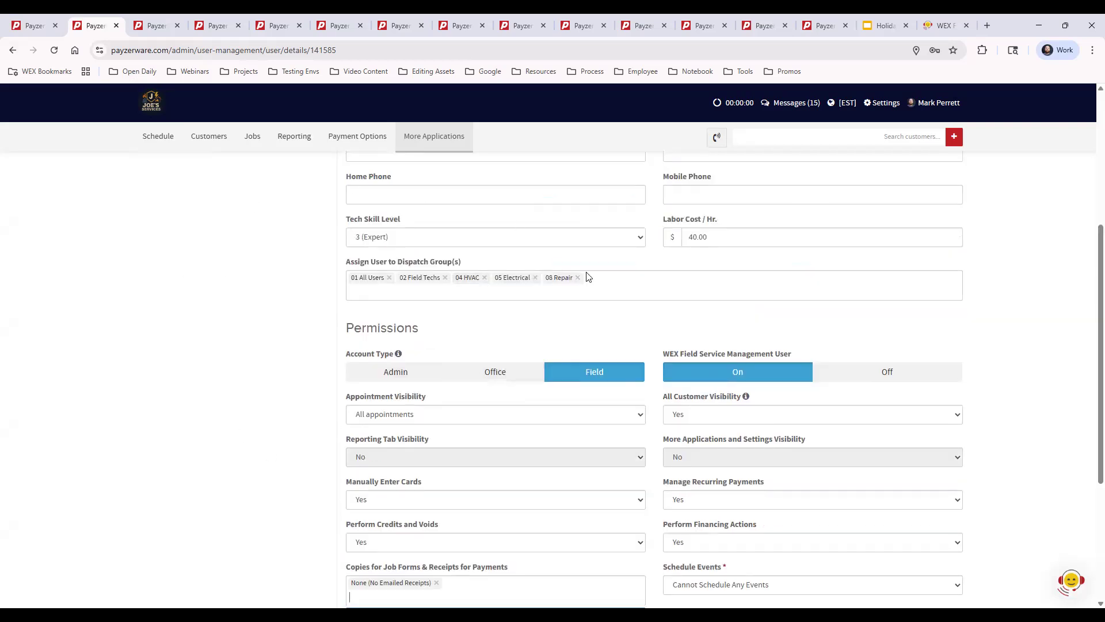
{"action": "scroll", "coordinate": [675, 429], "scroll_direction": "down", "scroll_amount": 3}
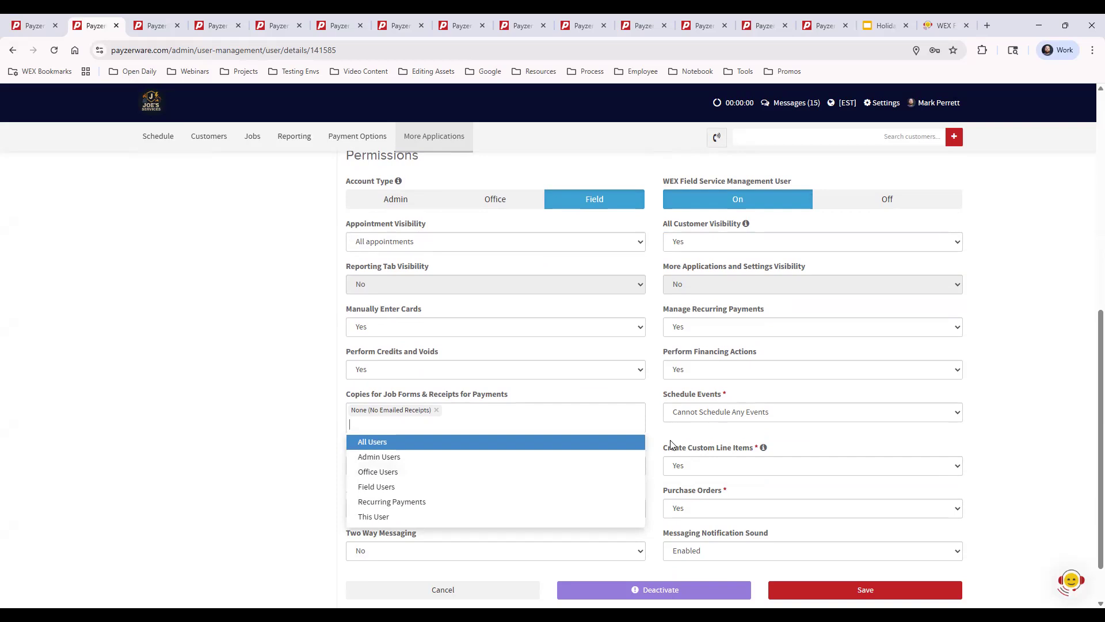
{"action": "scroll", "coordinate": [512, 310], "scroll_direction": "down", "scroll_amount": 1}
{"action": "scroll", "coordinate": [500, 276], "scroll_direction": "up", "scroll_amount": 2}
Try the Office account type with Field Users as recipients of job form and receipt copies, and remove that recipient group again
{"action": "left_click", "coordinate": [493, 256]}
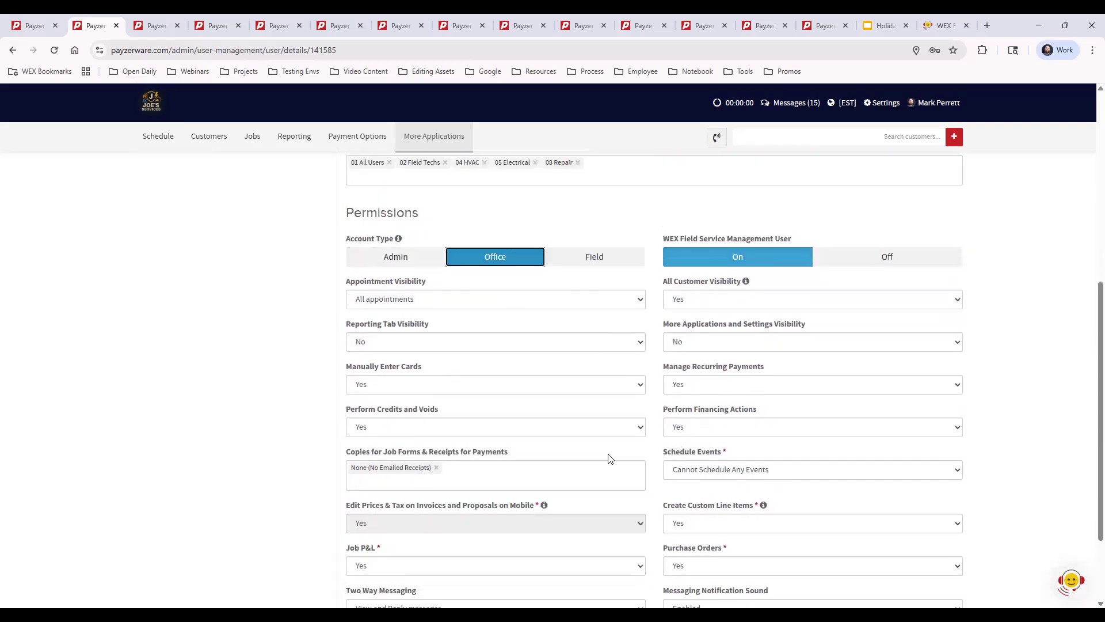
{"action": "scroll", "coordinate": [599, 458], "scroll_direction": "down", "scroll_amount": 2}
{"action": "scroll", "coordinate": [403, 437], "scroll_direction": "up", "scroll_amount": 1}
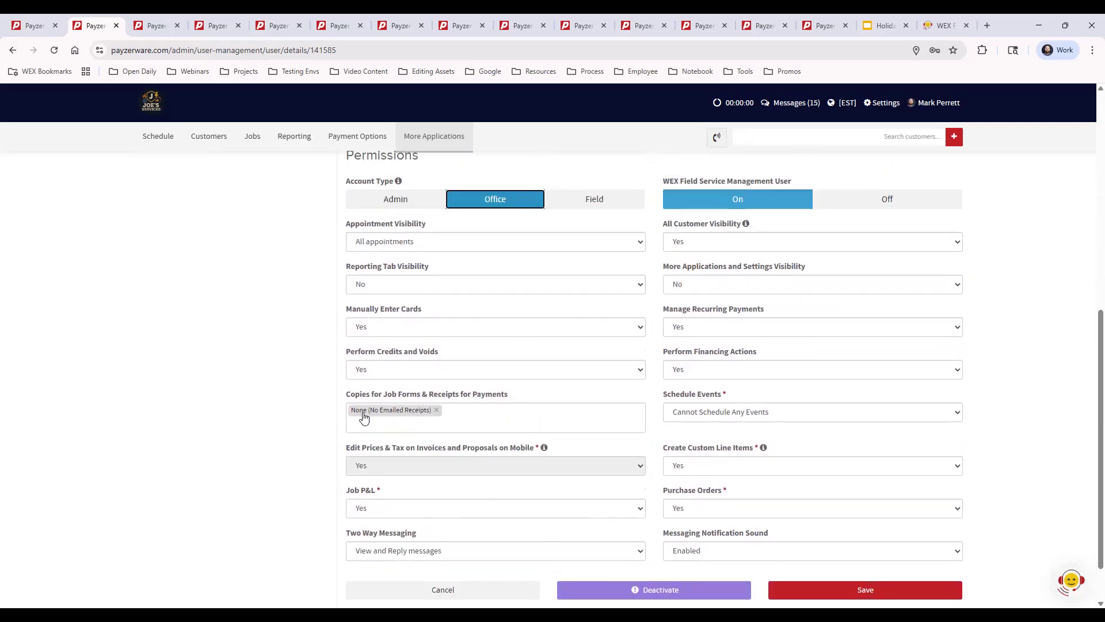
{"action": "left_click", "coordinate": [429, 417]}
{"action": "left_click", "coordinate": [410, 420]}
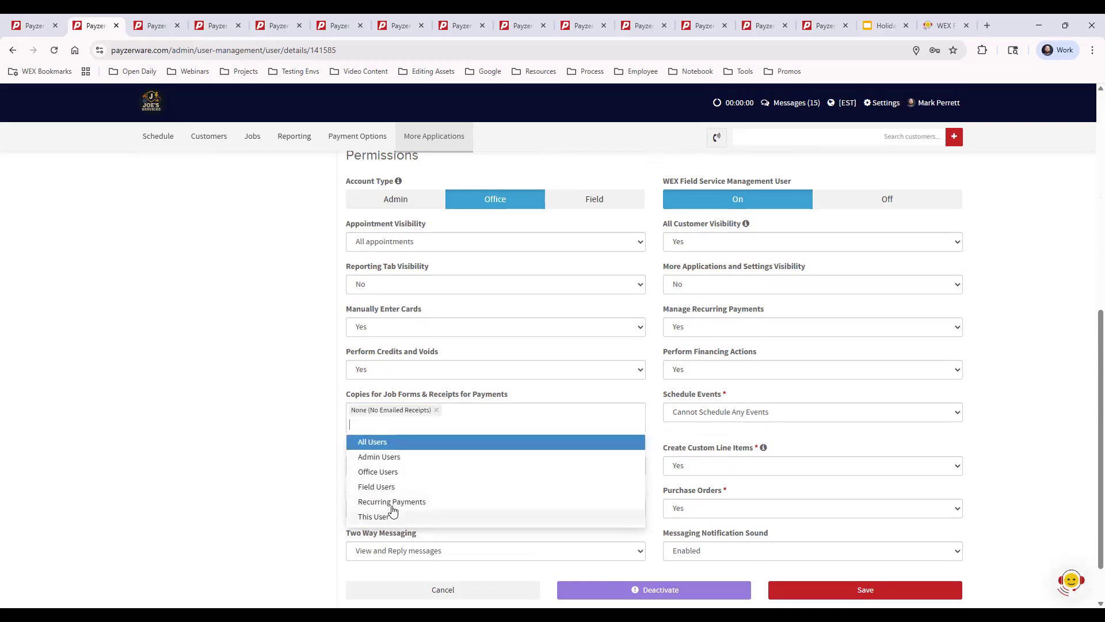
{"action": "left_click", "coordinate": [396, 488]}
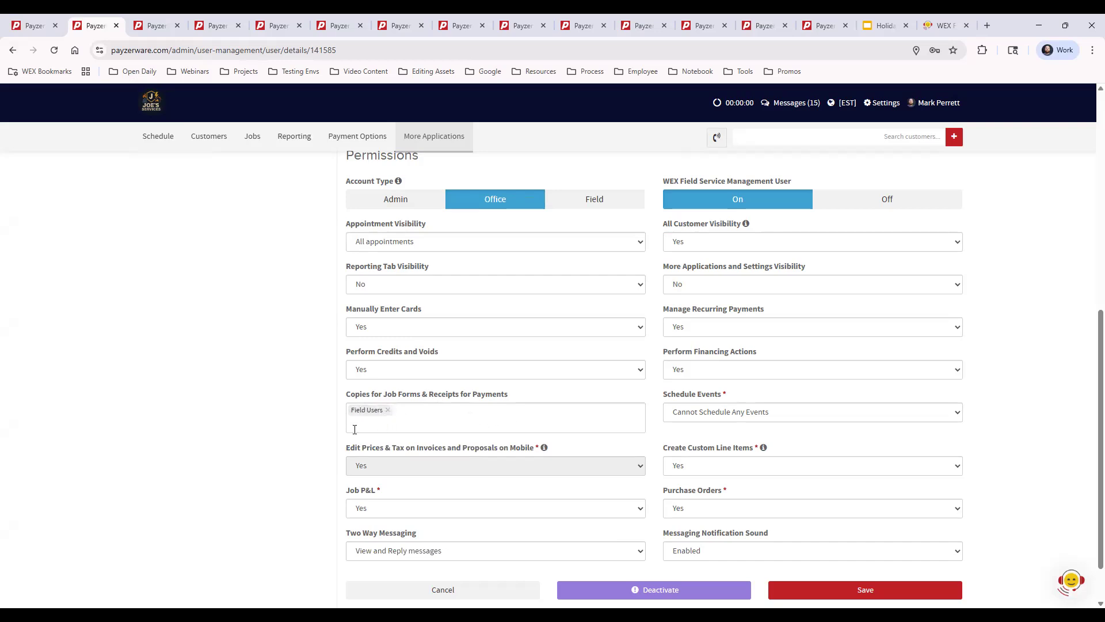
{"action": "left_click", "coordinate": [388, 411]}
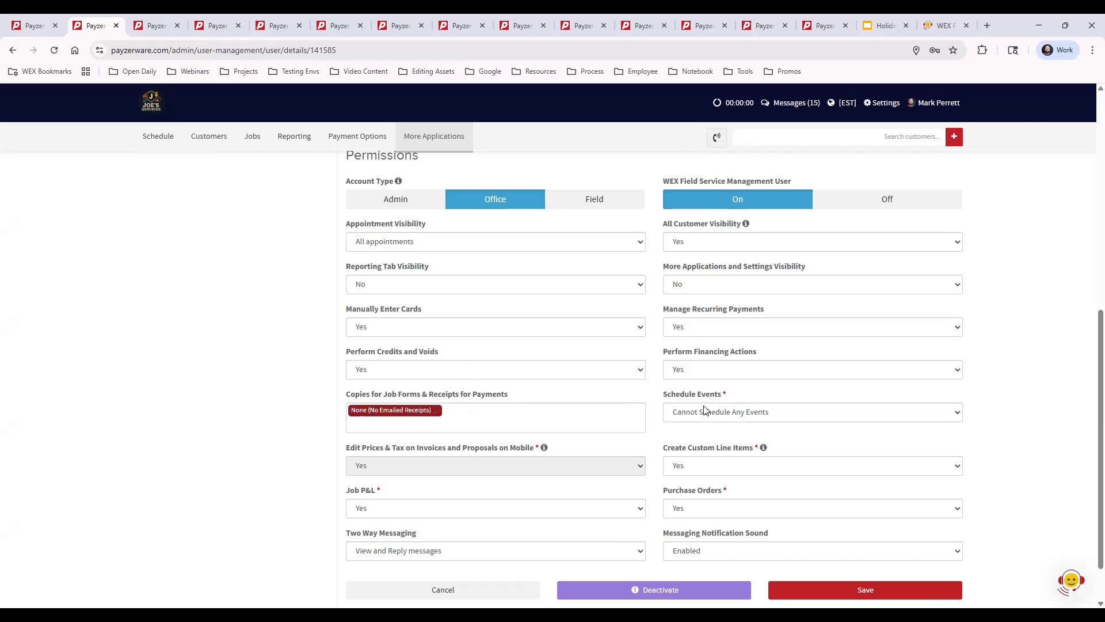
Review the technician's details and permissions, and return to the Users list without saving the changes
{"action": "scroll", "coordinate": [705, 407], "scroll_direction": "down", "scroll_amount": 1}
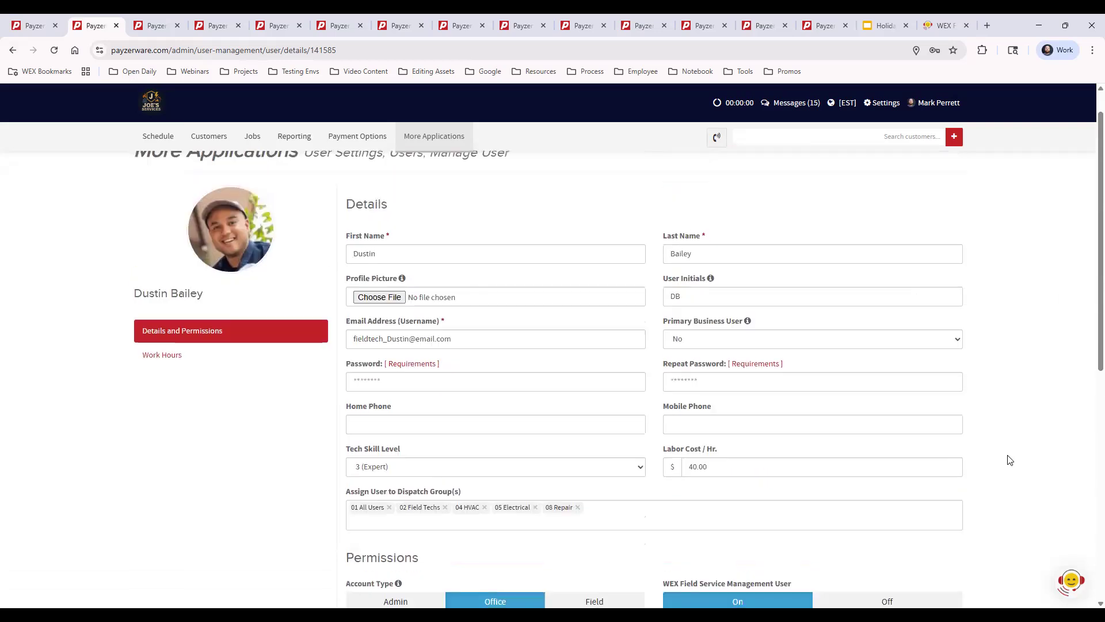
{"action": "scroll", "coordinate": [1004, 457], "scroll_direction": "down", "scroll_amount": 10}
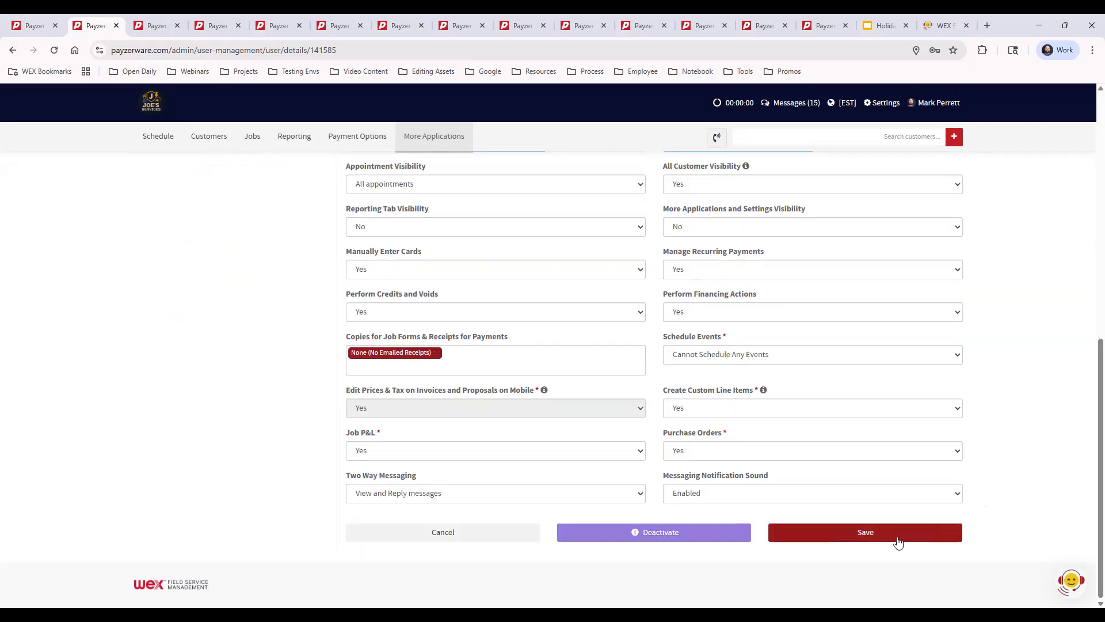
{"action": "scroll", "coordinate": [775, 449], "scroll_direction": "up", "scroll_amount": 4}
{"action": "mouse_move", "coordinate": [244, 140]}
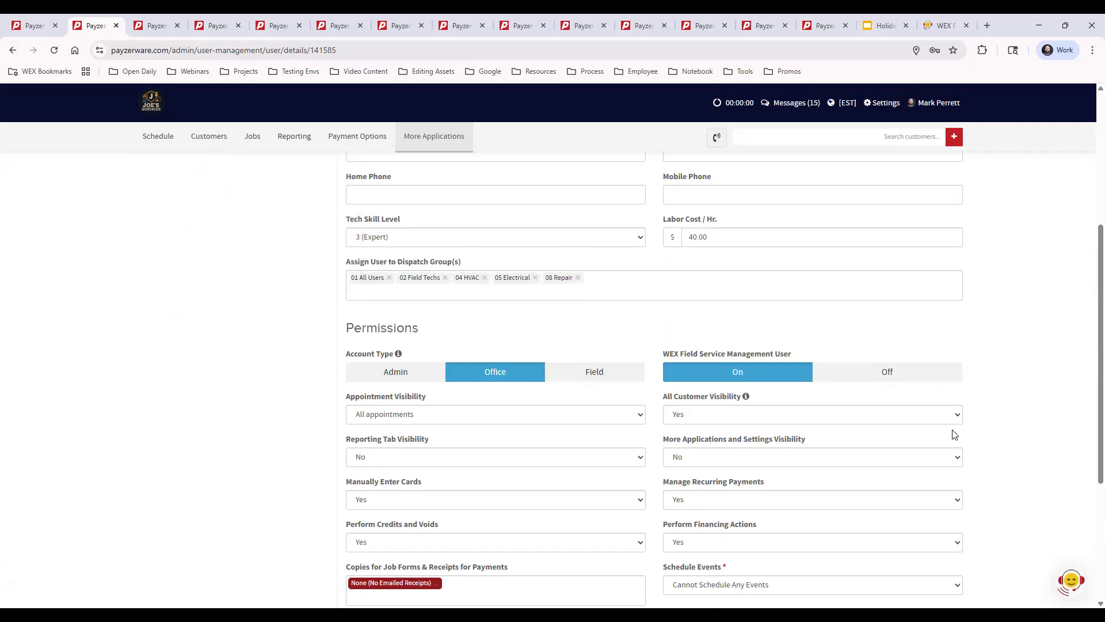
{"action": "scroll", "coordinate": [952, 434], "scroll_direction": "down", "scroll_amount": 4}
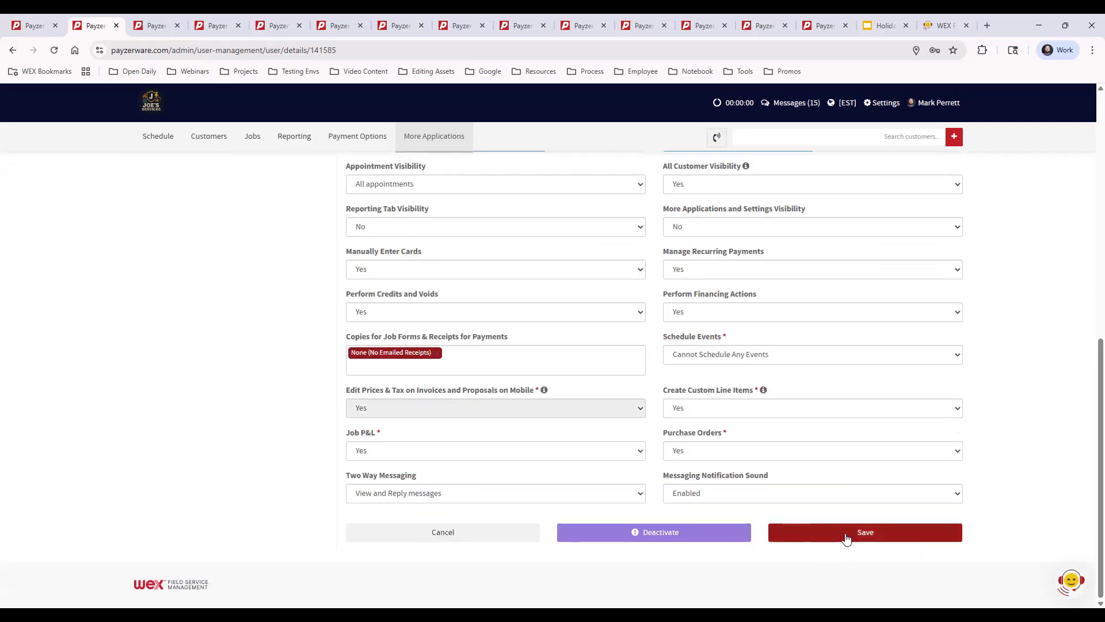
{"action": "left_click", "coordinate": [488, 539]}
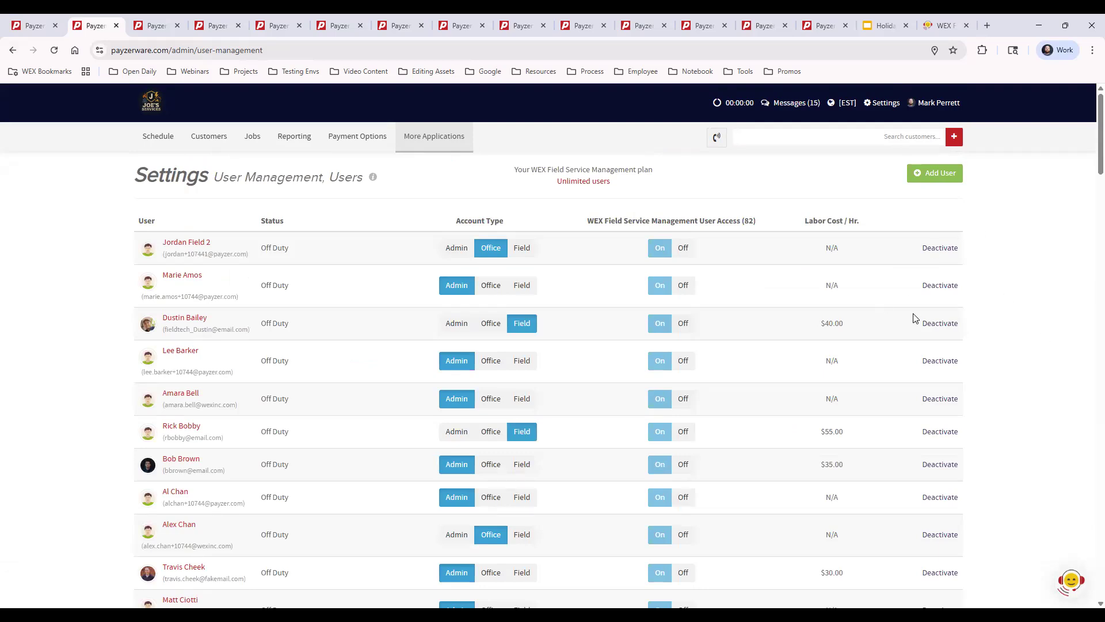
View the schedule for the 03 Office dispatch group, and switch it to 01 All Users
{"action": "left_click", "coordinate": [31, 25]}
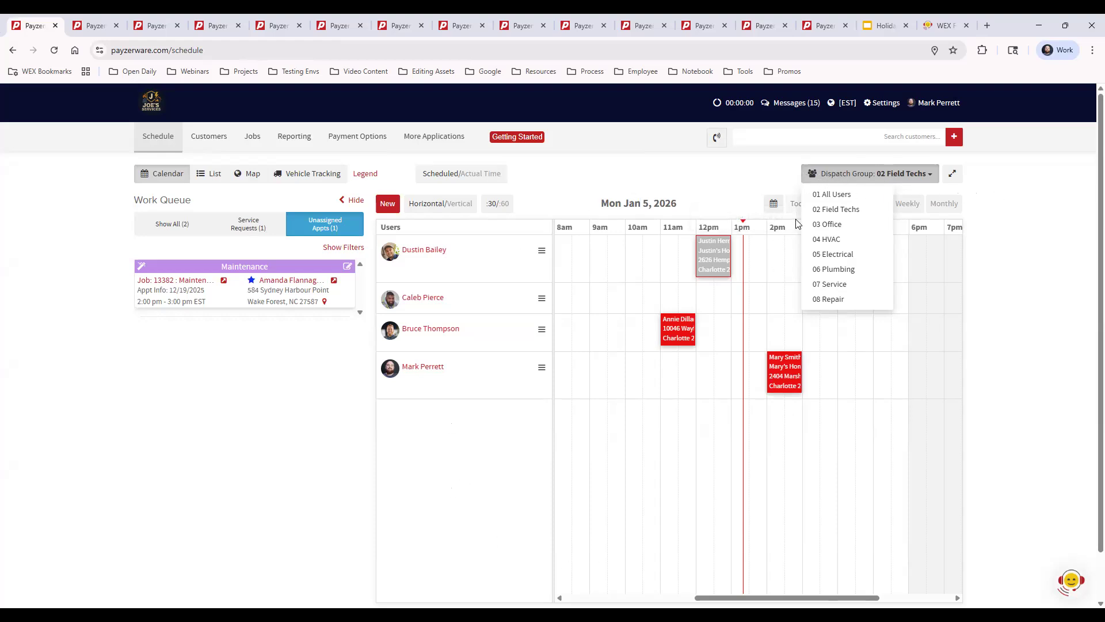
{"action": "left_click", "coordinate": [846, 225]}
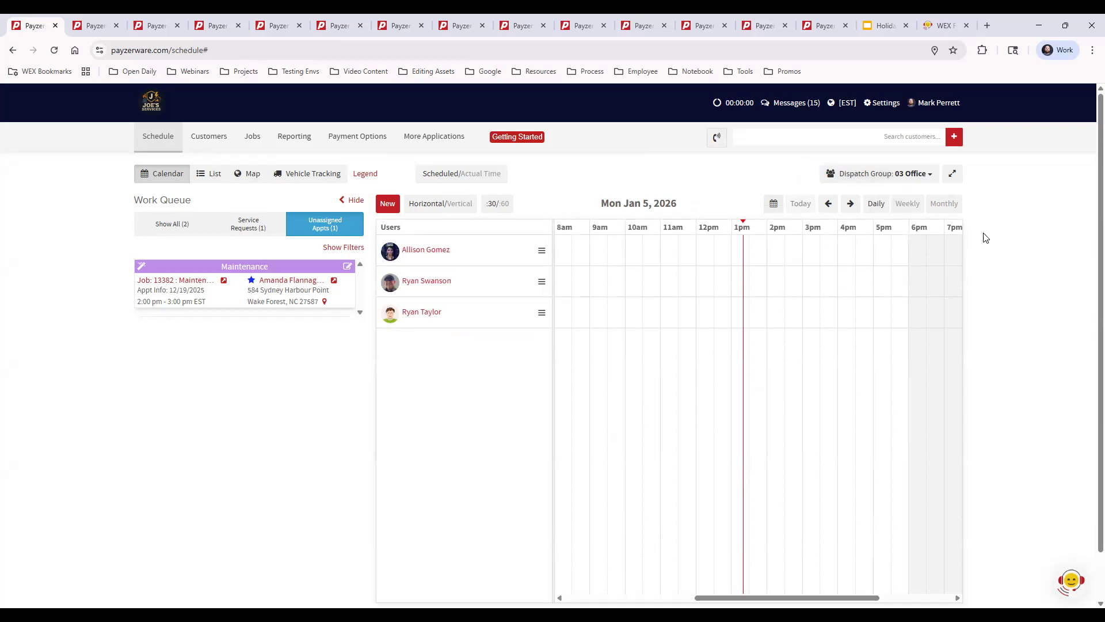
{"action": "left_click", "coordinate": [892, 175]}
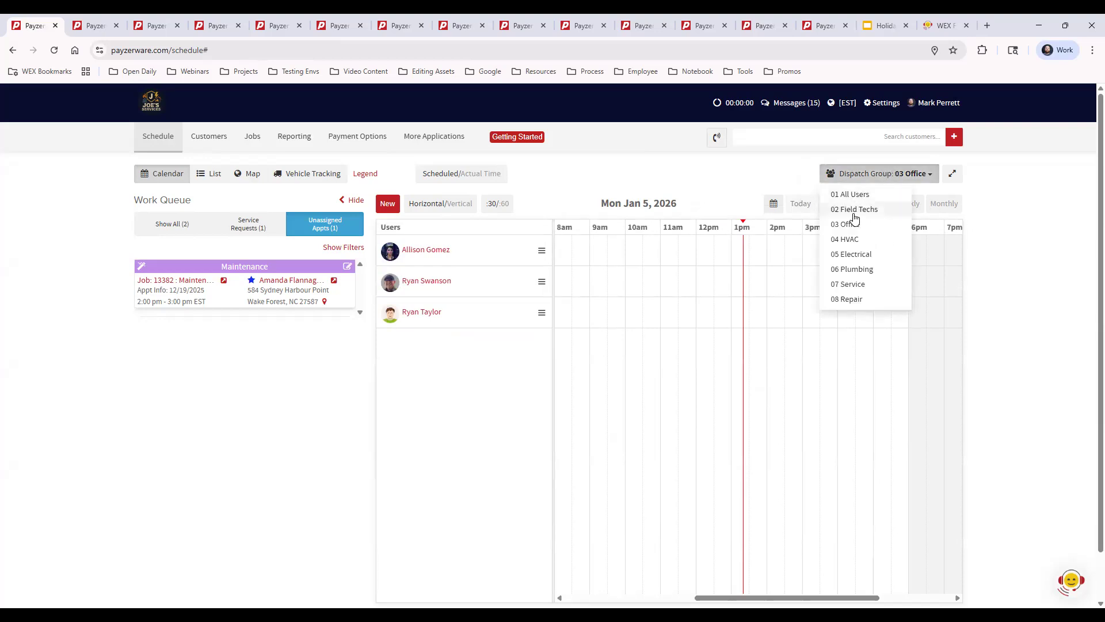
{"action": "left_click", "coordinate": [857, 195]}
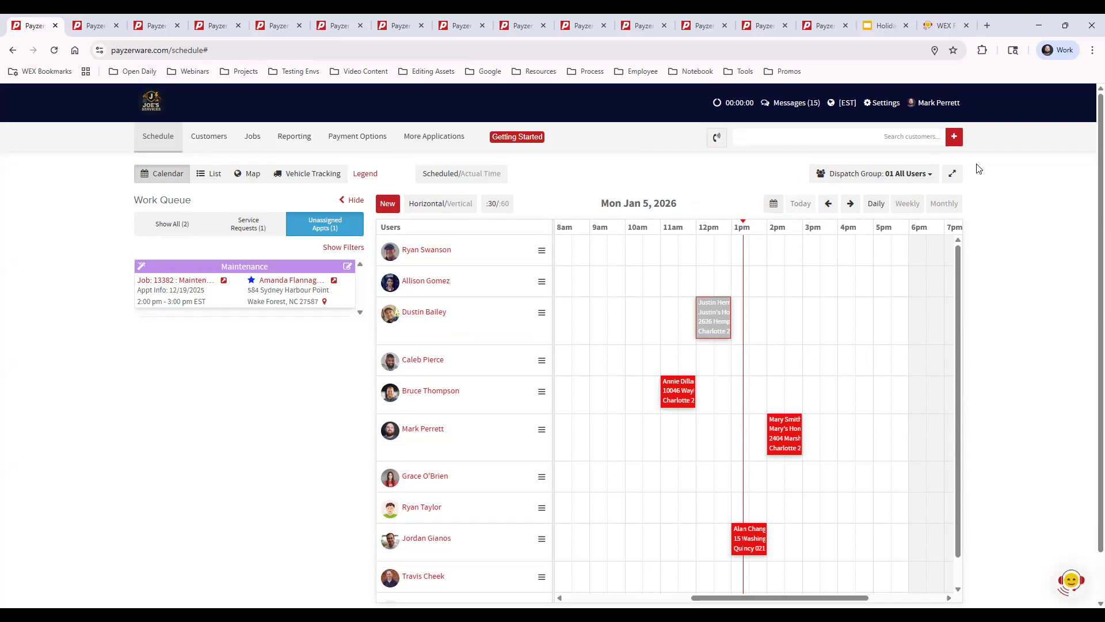
Open the Dispatch Groups settings in a separate browser tab
{"action": "left_click", "coordinate": [881, 105]}
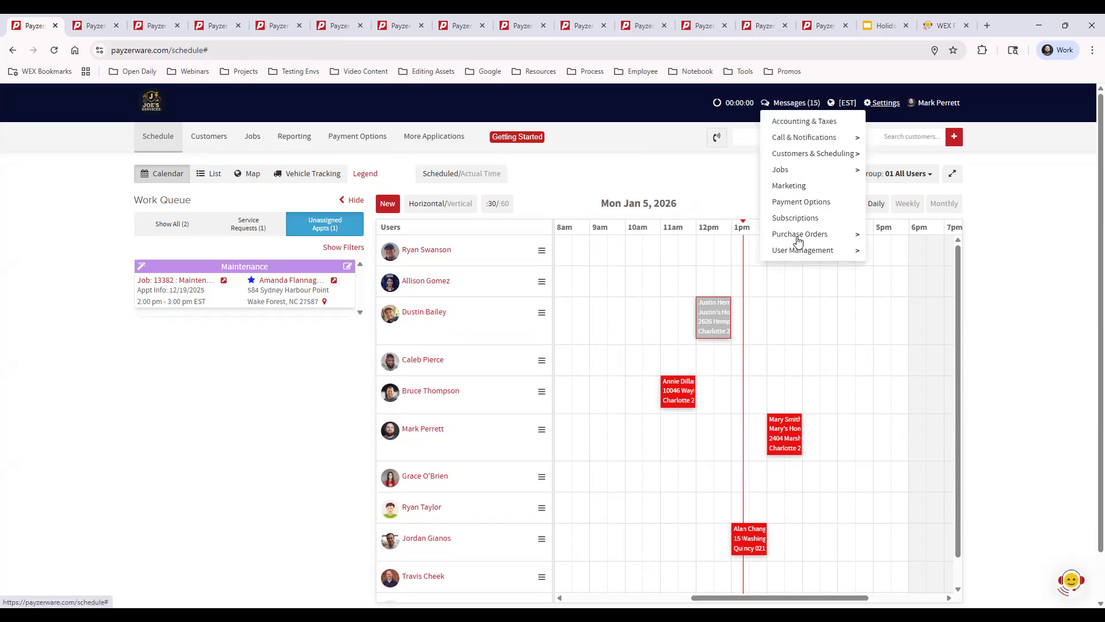
{"action": "mouse_move", "coordinate": [793, 257]}
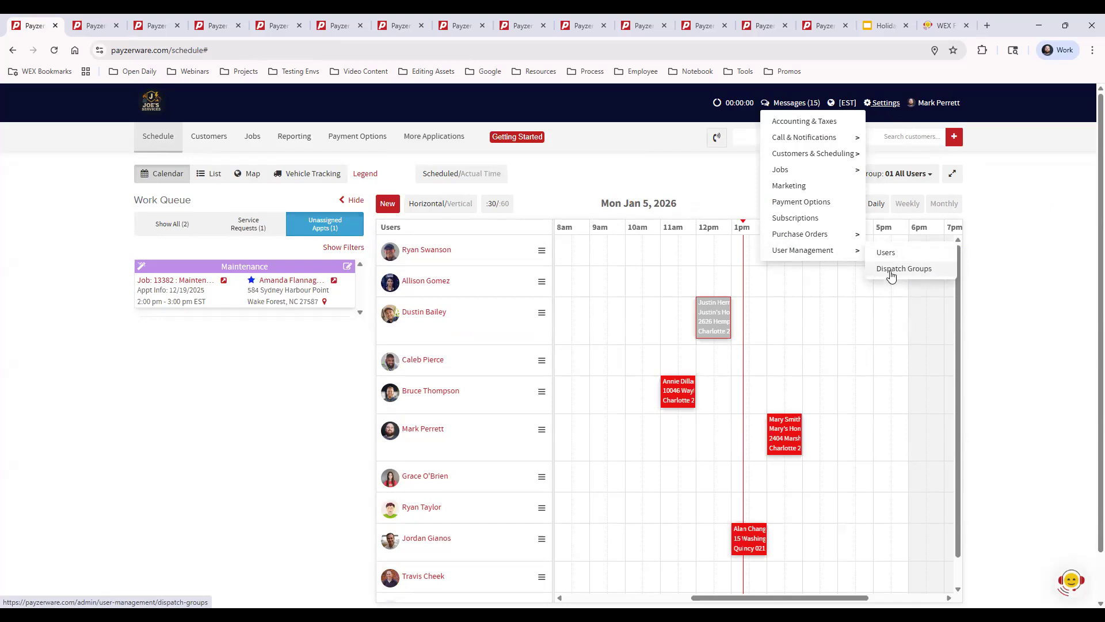
{"action": "left_click", "coordinate": [917, 271]}
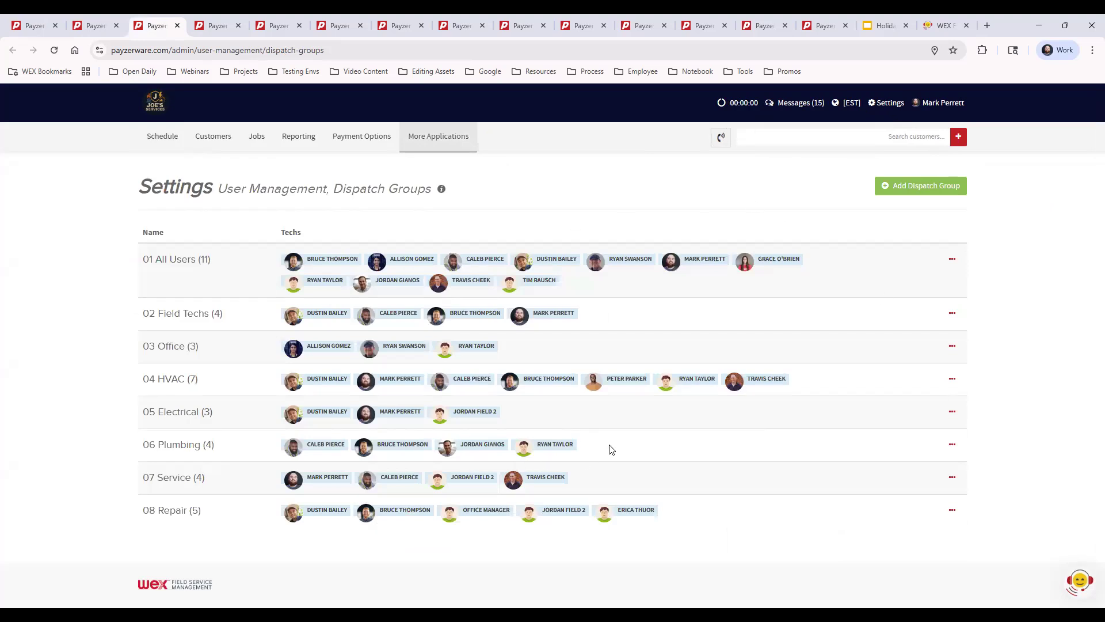
Start a new dispatch group and select the second, third and fourth techs in the list as members
{"action": "left_click", "coordinate": [939, 190]}
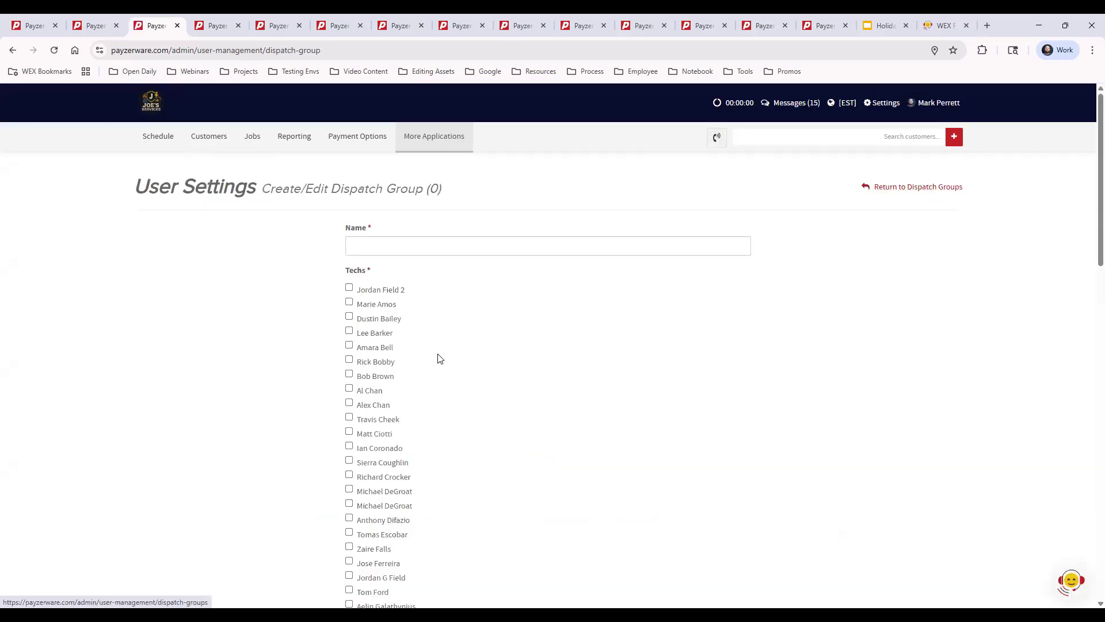
{"action": "scroll", "coordinate": [374, 489], "scroll_direction": "down", "scroll_amount": 8}
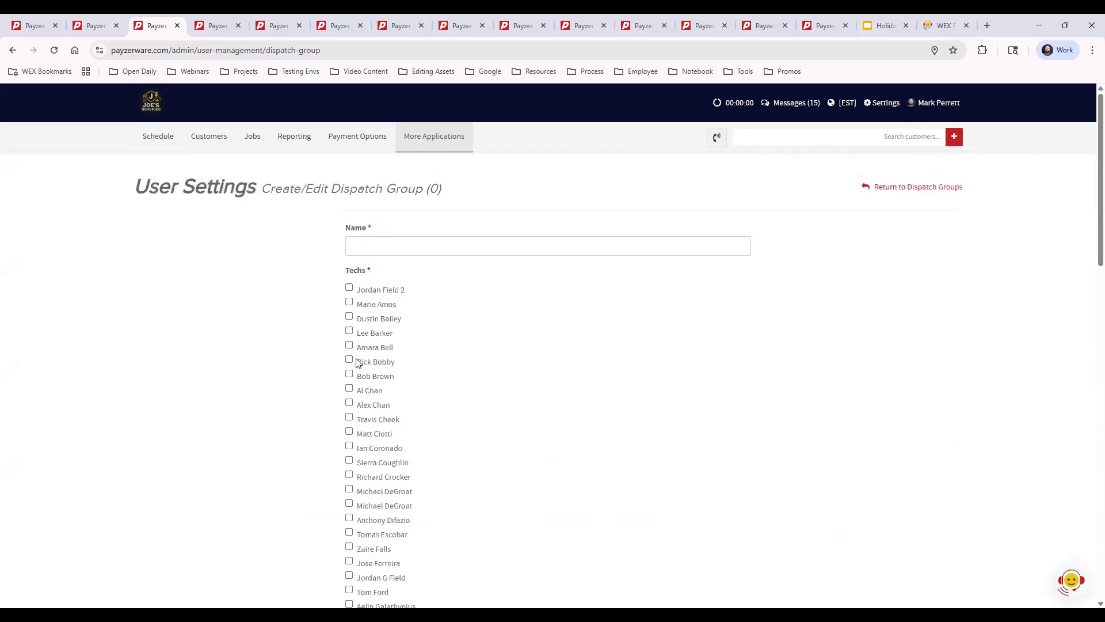
{"action": "left_click", "coordinate": [349, 302]}
{"action": "left_click", "coordinate": [349, 317]}
{"action": "left_click", "coordinate": [349, 330]}
{"action": "scroll", "coordinate": [806, 380], "scroll_direction": "down", "scroll_amount": 2}
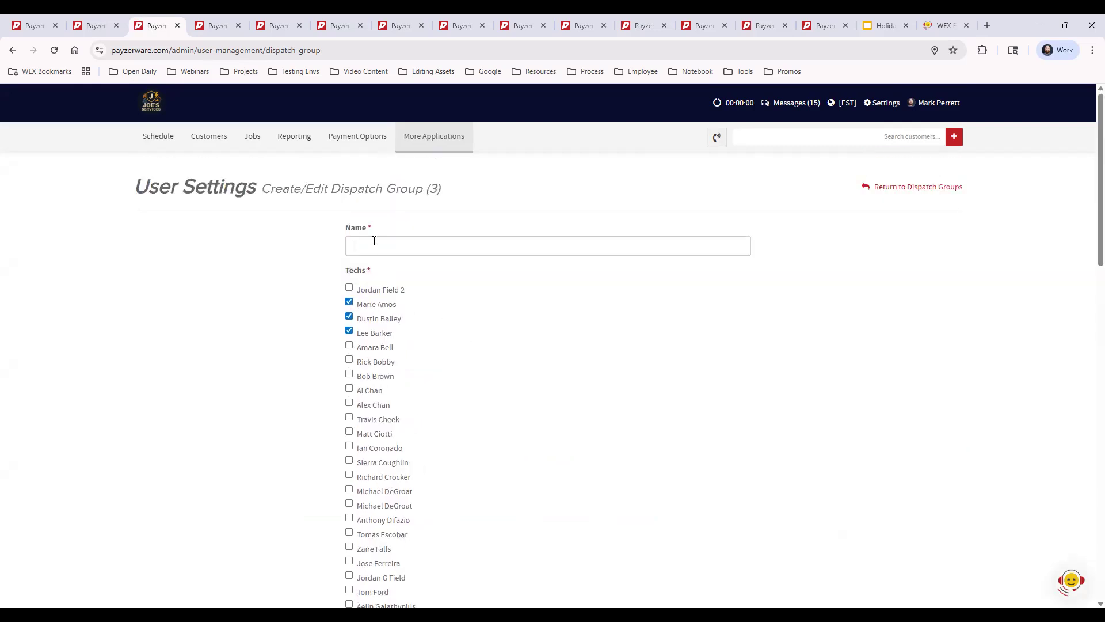
Look through the new group's name suggestions and full tech list, and return to the dispatch groups without saving
{"action": "left_click", "coordinate": [374, 240]}
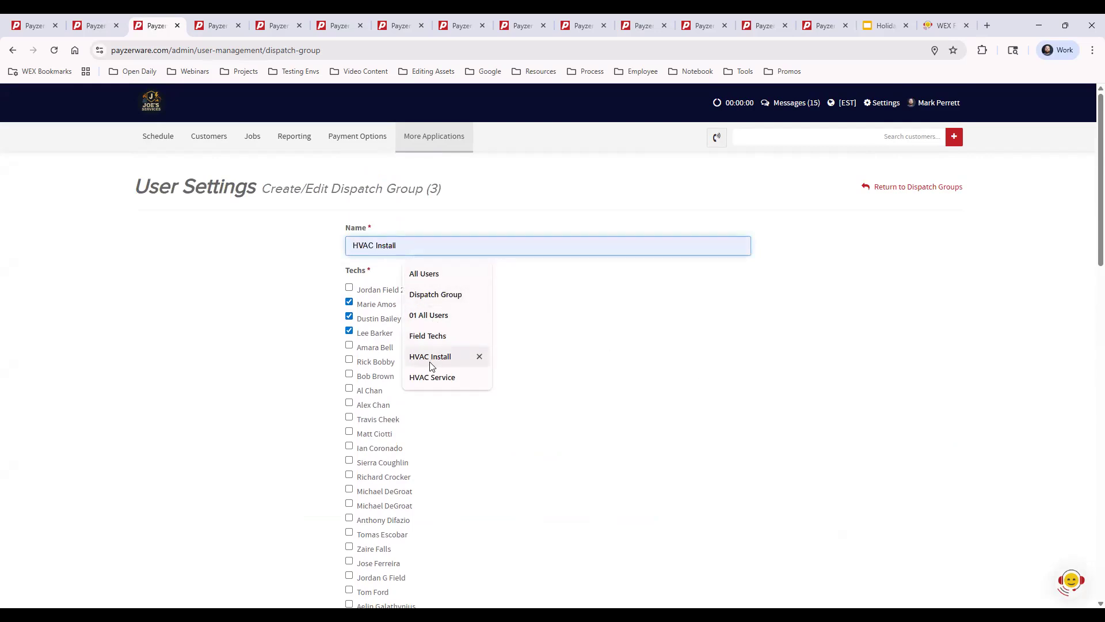
{"action": "scroll", "coordinate": [587, 360], "scroll_direction": "down", "scroll_amount": 10}
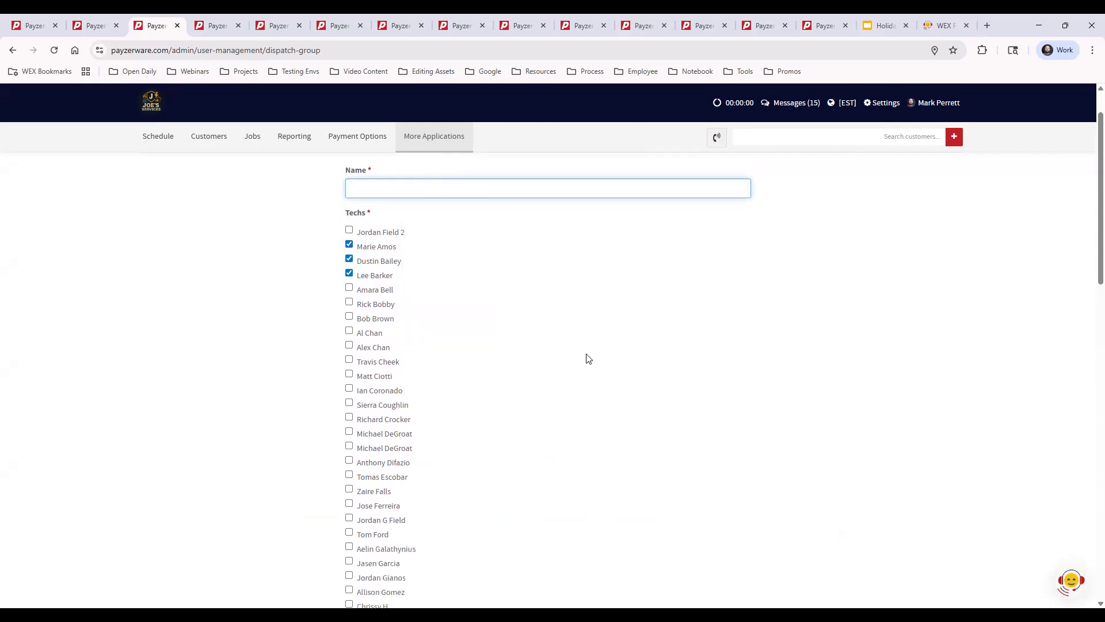
{"action": "scroll", "coordinate": [593, 364], "scroll_direction": "down", "scroll_amount": 10}
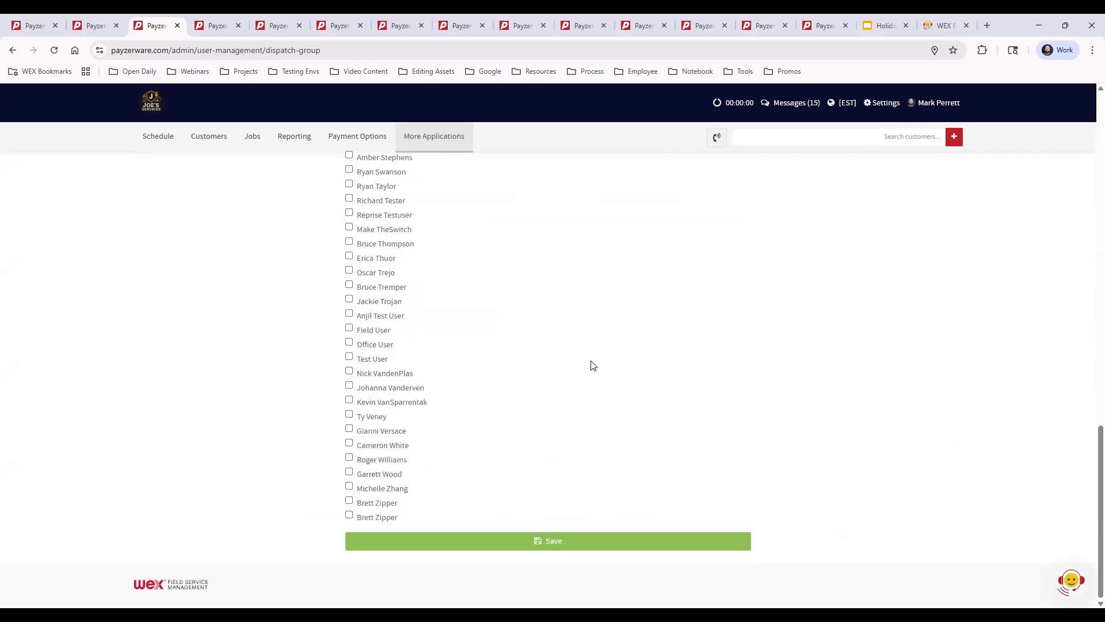
{"action": "scroll", "coordinate": [913, 459], "scroll_direction": "up", "scroll_amount": 20}
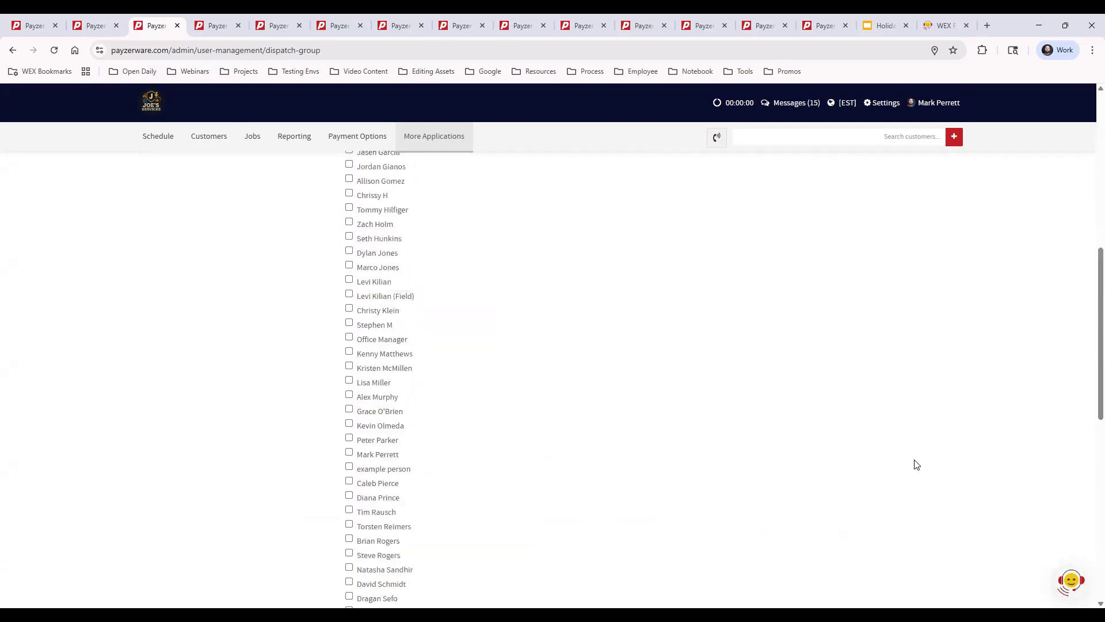
{"action": "left_click", "coordinate": [890, 192]}
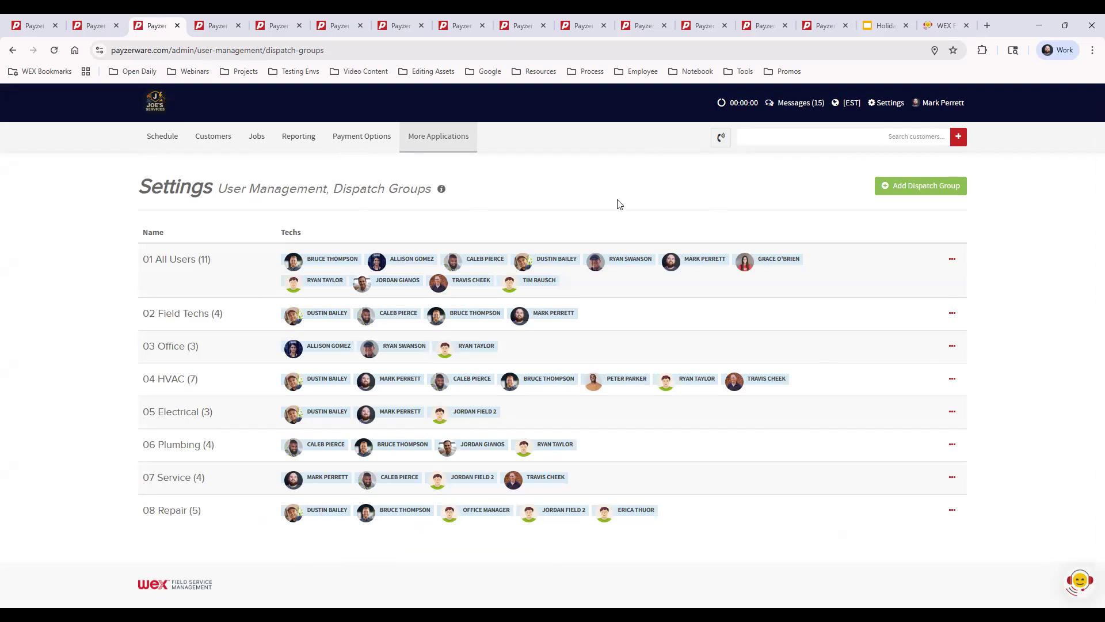
View the actions available for the 01 All Users dispatch group, and dismiss them without choosing one
{"action": "left_click", "coordinate": [952, 262]}
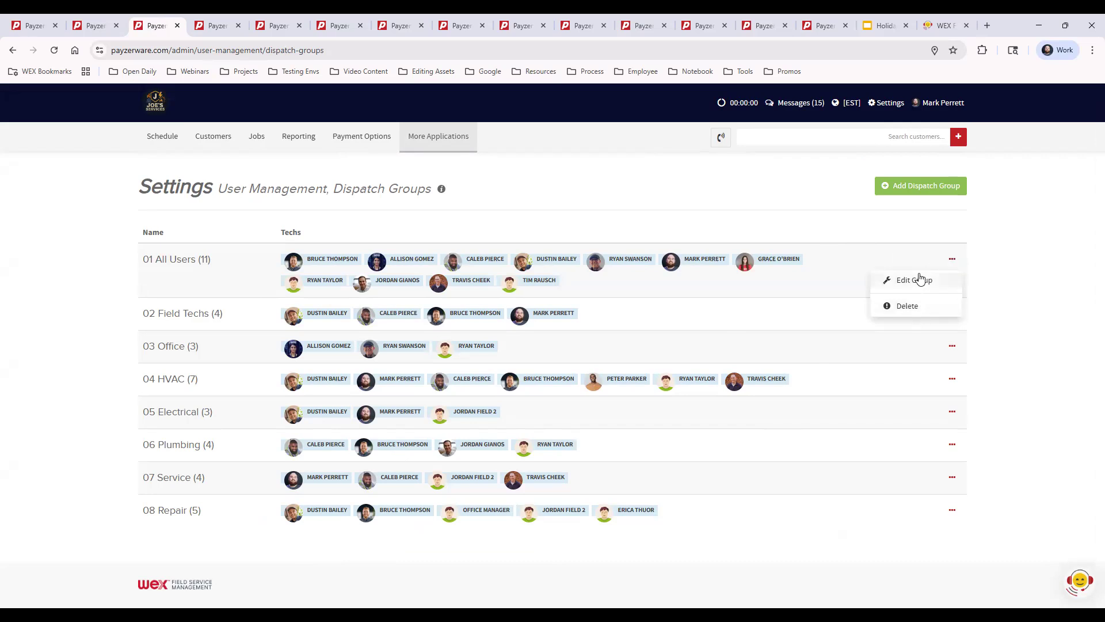
{"action": "left_click", "coordinate": [1021, 238]}
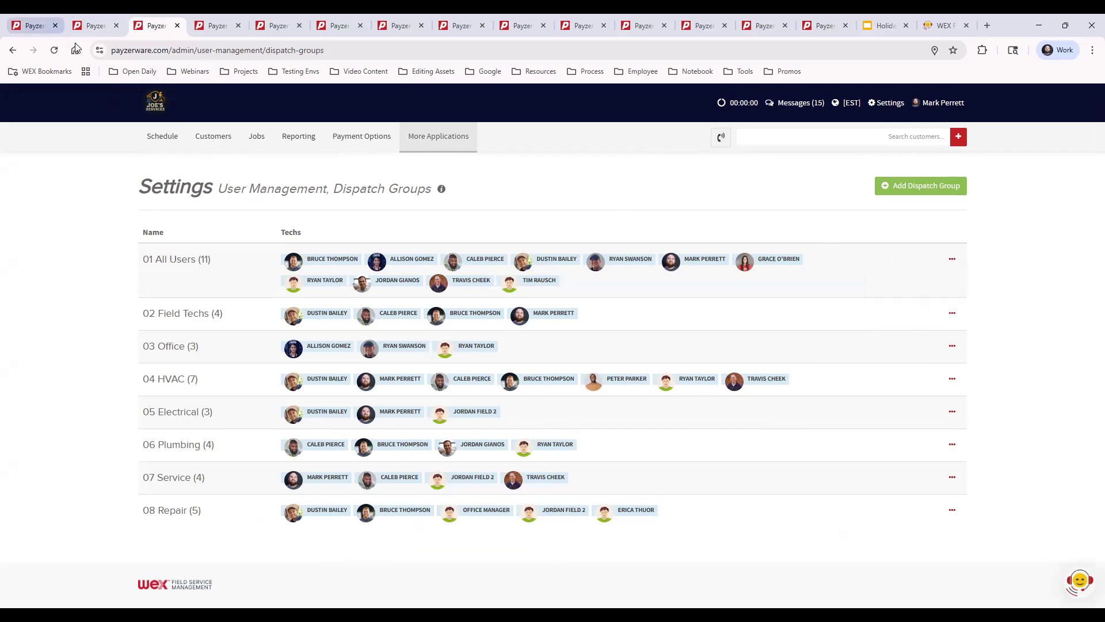
Return to the schedule and filter its calendar to the 02 Field Techs dispatch group
{"action": "left_click", "coordinate": [32, 26]}
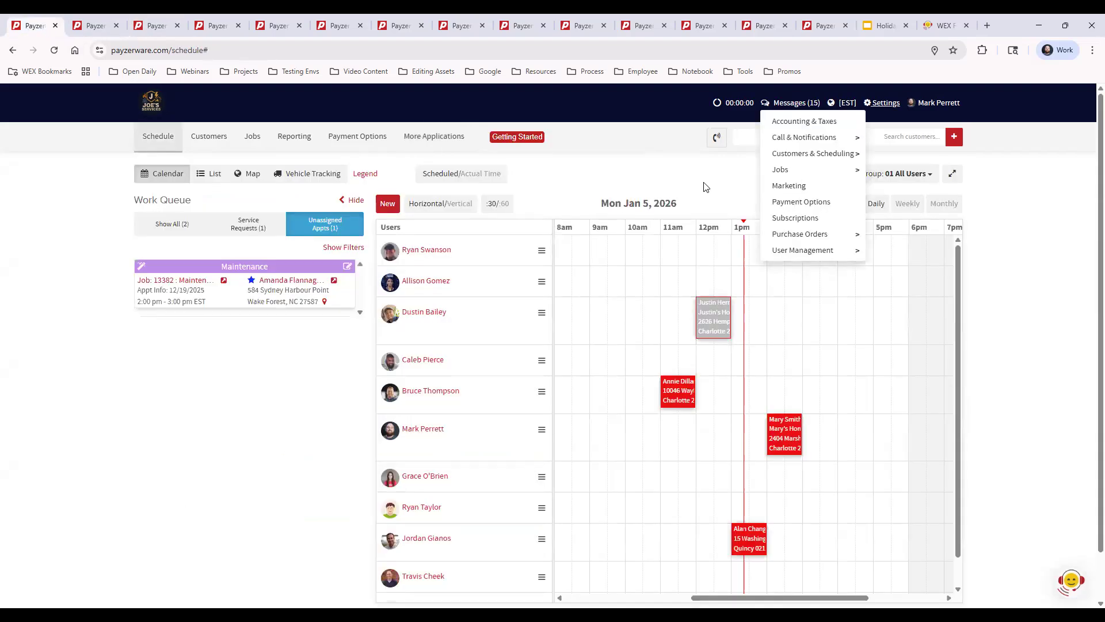
{"action": "left_click", "coordinate": [879, 174]}
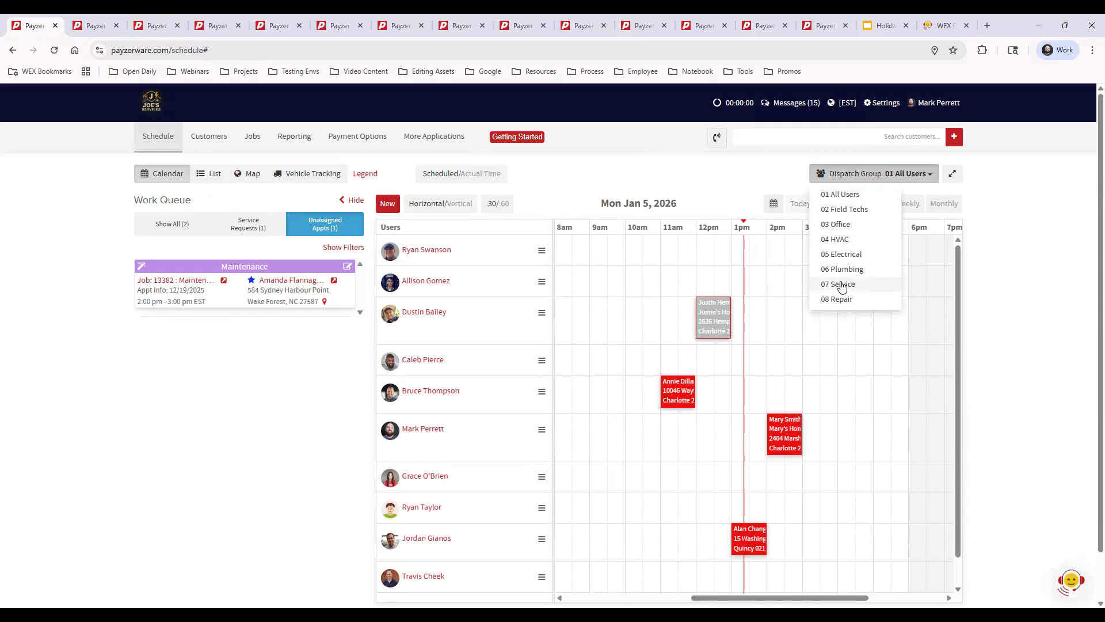
{"action": "left_click", "coordinate": [859, 211]}
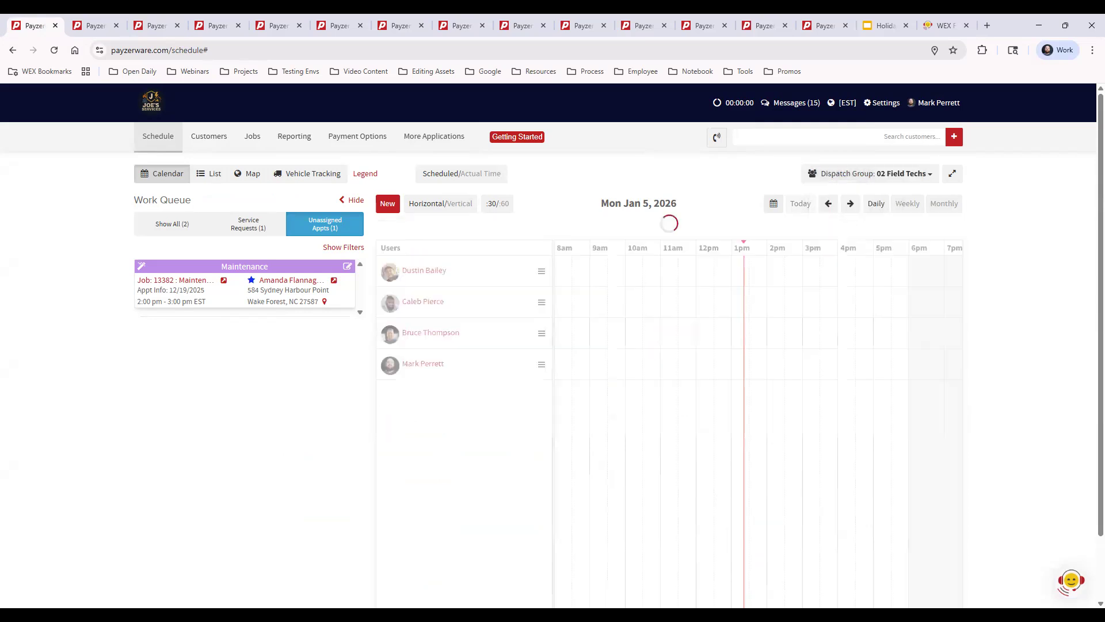
Filter the schedule calendar to the 08 Repair dispatch group and reload the schedule
{"action": "left_click", "coordinate": [895, 176]}
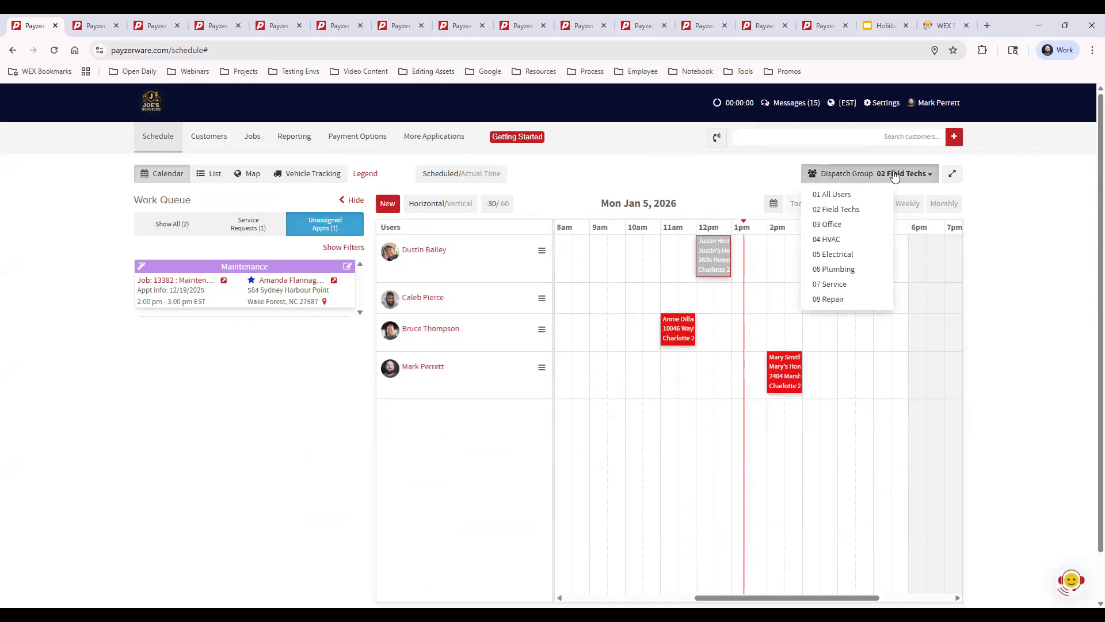
{"action": "left_click", "coordinate": [857, 297]}
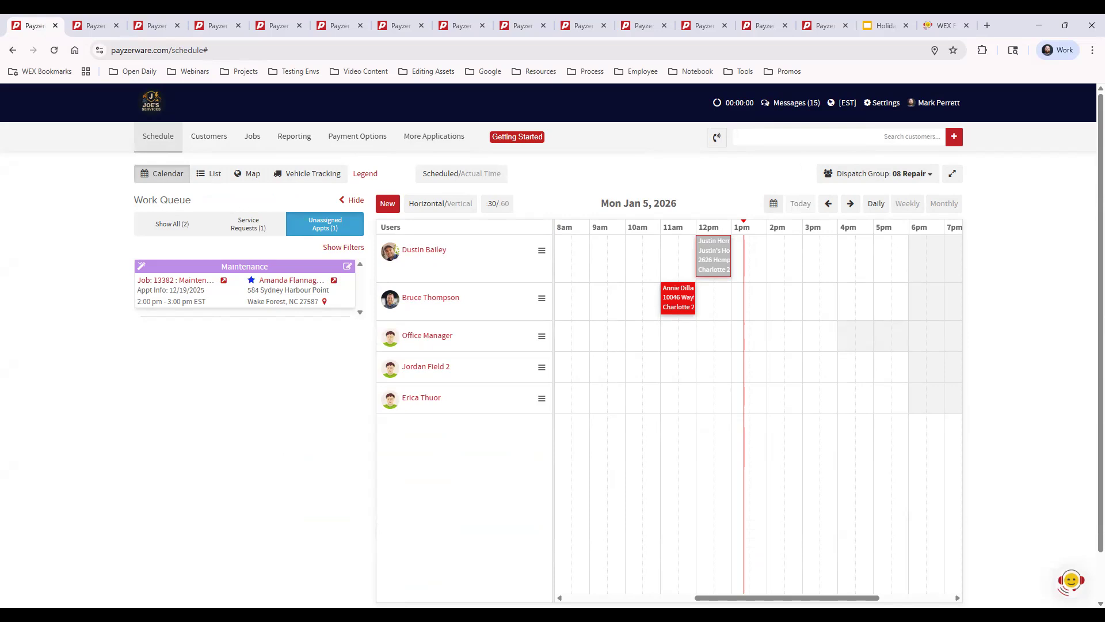
{"action": "left_click", "coordinate": [157, 138]}
View the form for adding a new customer and close it without saving
{"action": "left_click", "coordinate": [954, 139]}
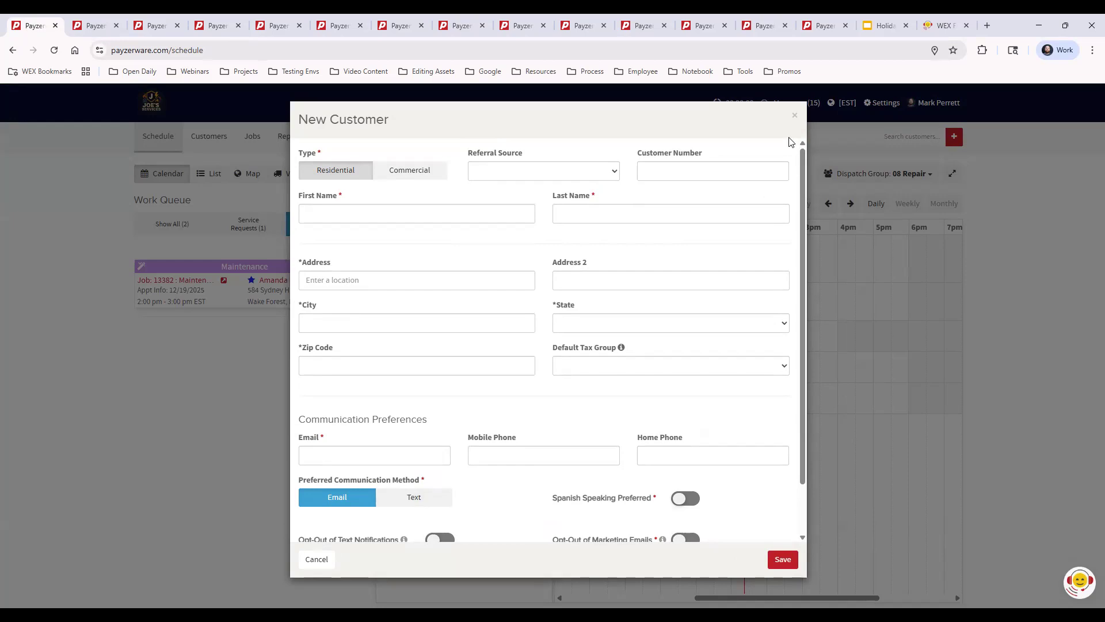
{"action": "left_click", "coordinate": [794, 115]}
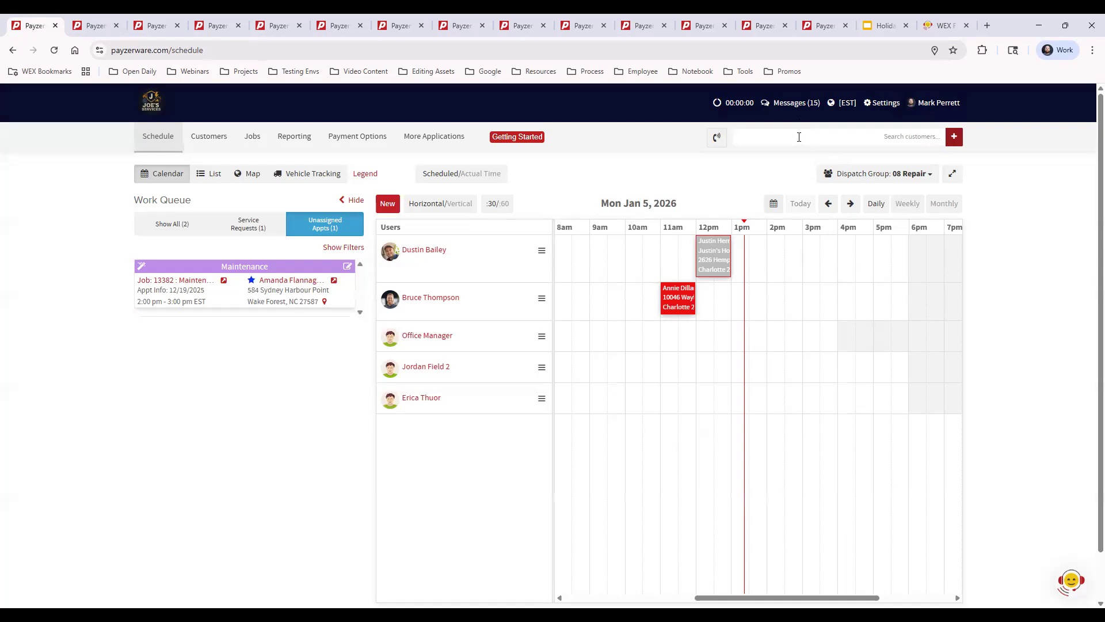
Search the customers by the customer's first name and open the matching customer record
{"action": "left_click", "coordinate": [799, 136]}
{"action": "type", "text": "justin"}
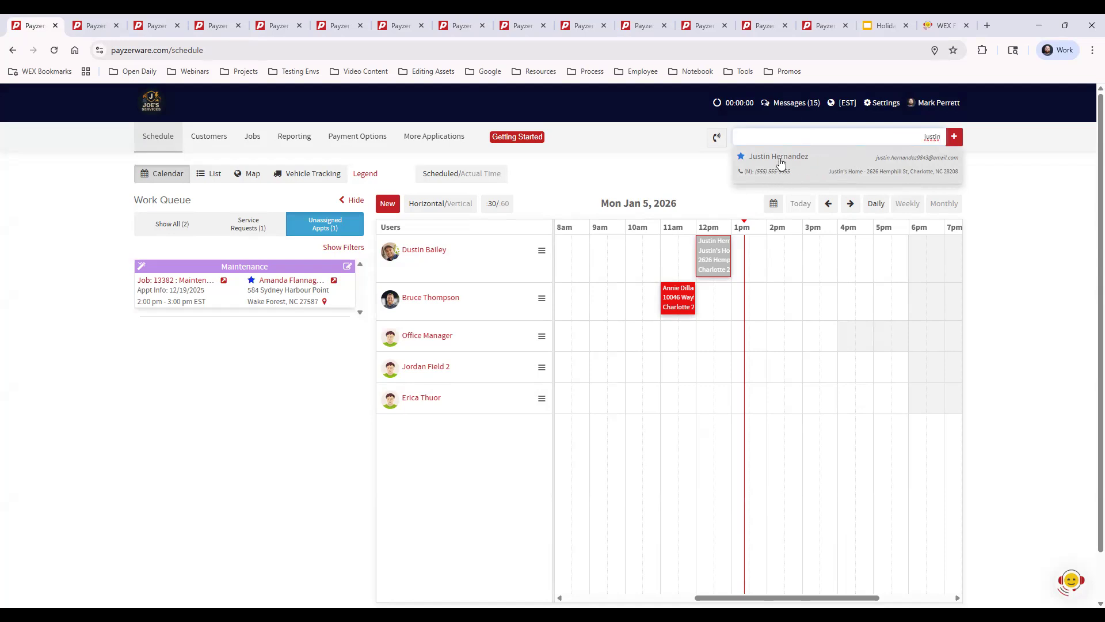
{"action": "left_click", "coordinate": [868, 160]}
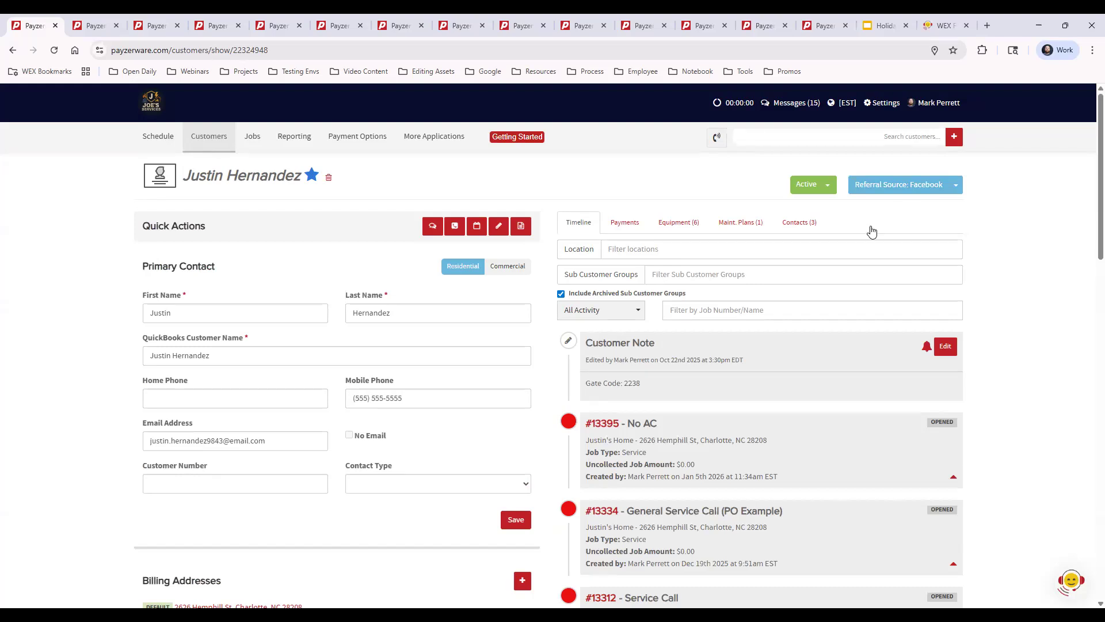
Look through the whole customer record down to the sub customer groups, and examine the customer's name and star marker in the header
{"action": "scroll", "coordinate": [999, 285], "scroll_direction": "down", "scroll_amount": 8}
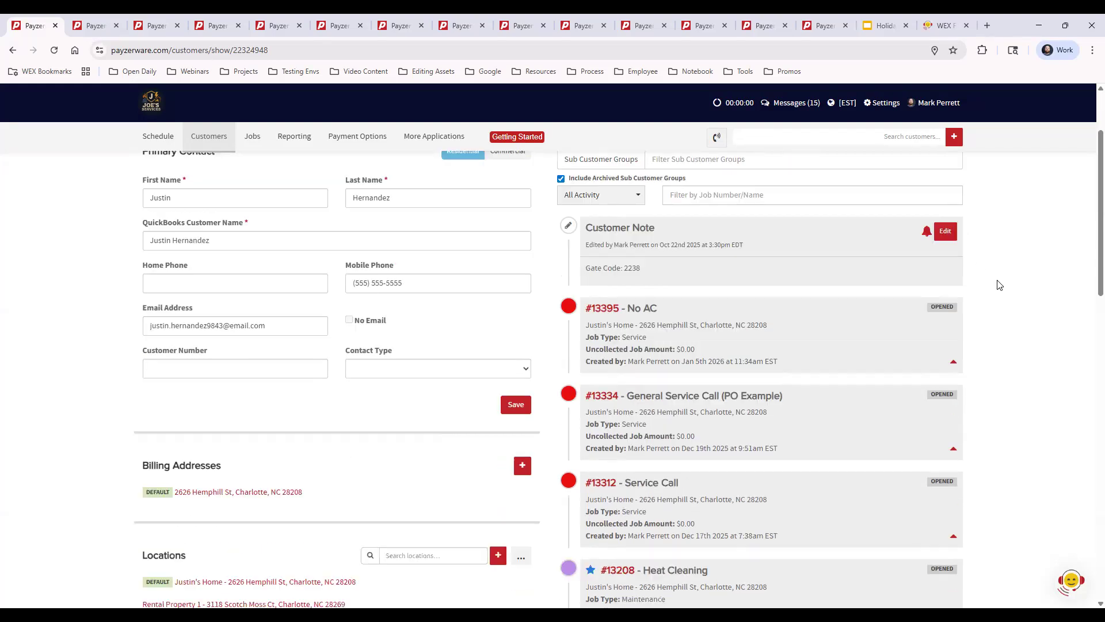
{"action": "scroll", "coordinate": [998, 285], "scroll_direction": "down", "scroll_amount": 10}
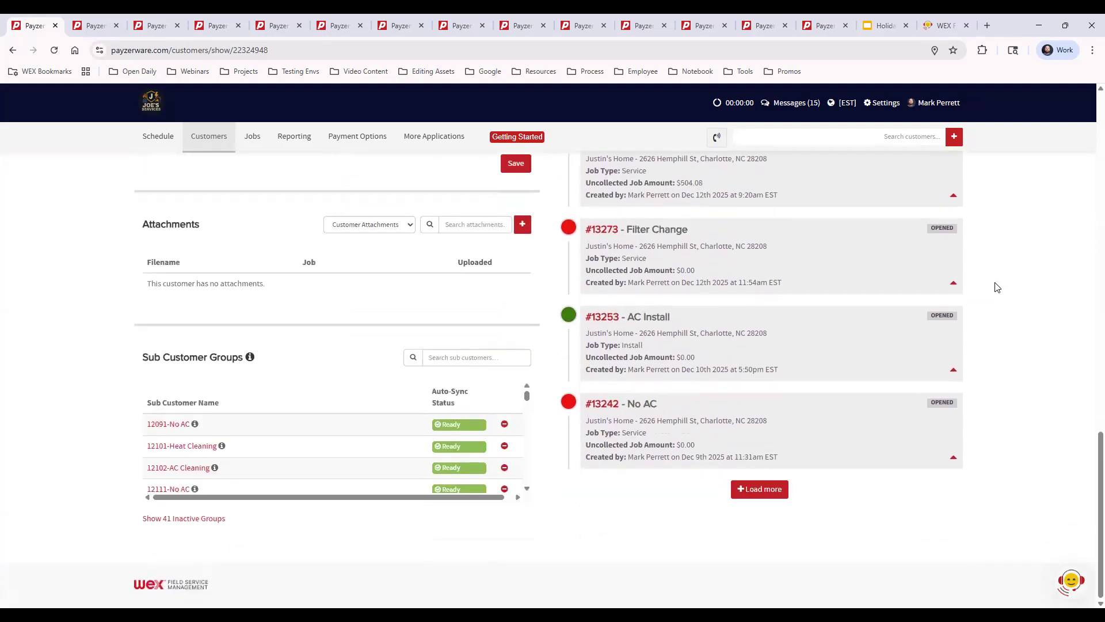
{"action": "scroll", "coordinate": [998, 285], "scroll_direction": "up", "scroll_amount": 14}
{"action": "scroll", "coordinate": [996, 293], "scroll_direction": "up", "scroll_amount": 5}
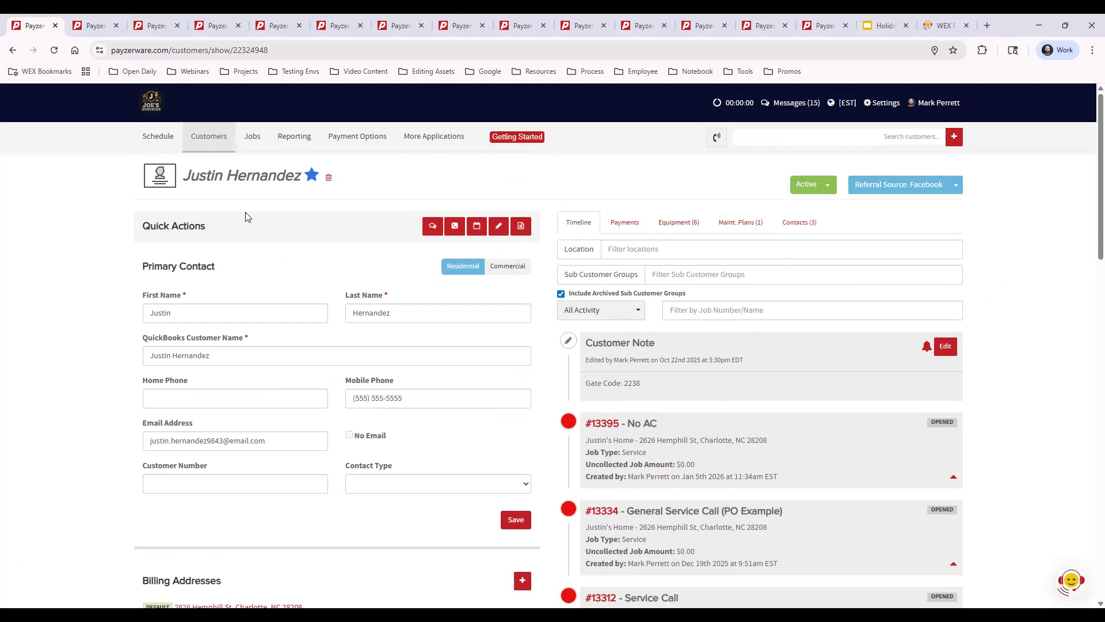
{"action": "left_click_drag", "start_coordinate": [183, 176], "coordinate": [314, 175]}
{"action": "left_click", "coordinate": [362, 176]}
{"action": "left_click", "coordinate": [312, 175]}
{"action": "mouse_move", "coordinate": [311, 177]}
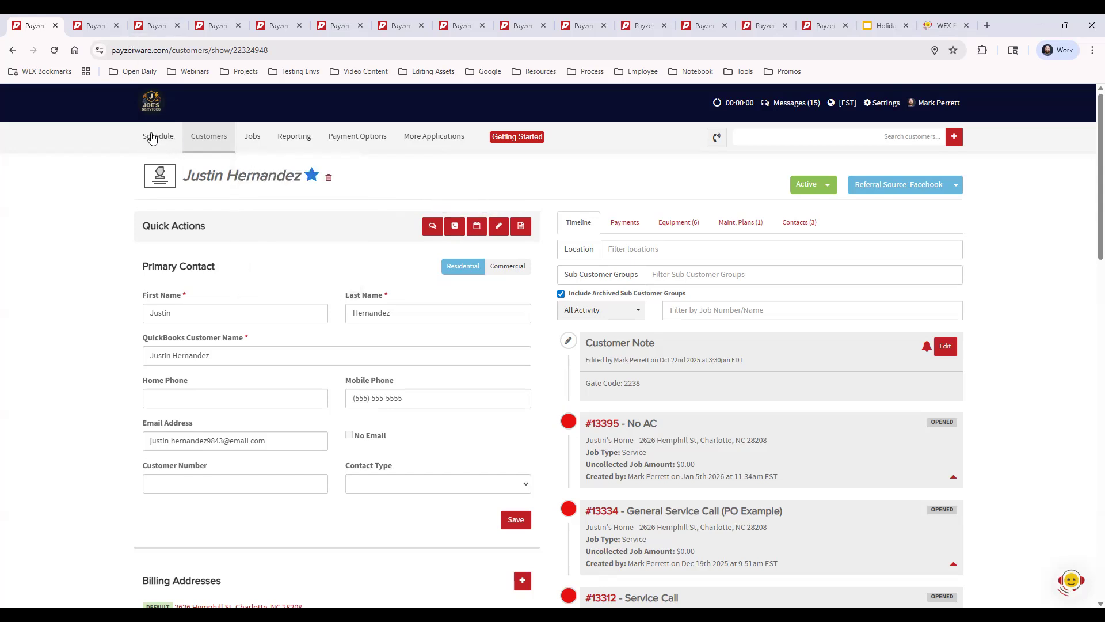
Examine the new job form, including the option to create only a job without proposal or invoice, and close it without saving
{"action": "left_click", "coordinate": [522, 227]}
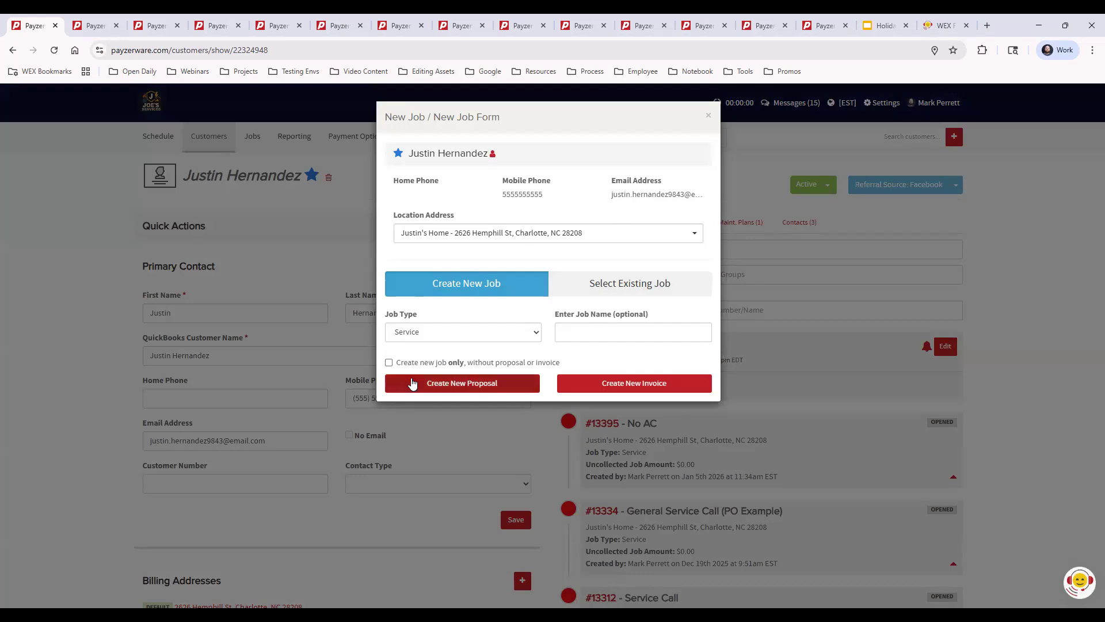
{"action": "left_click", "coordinate": [388, 362]}
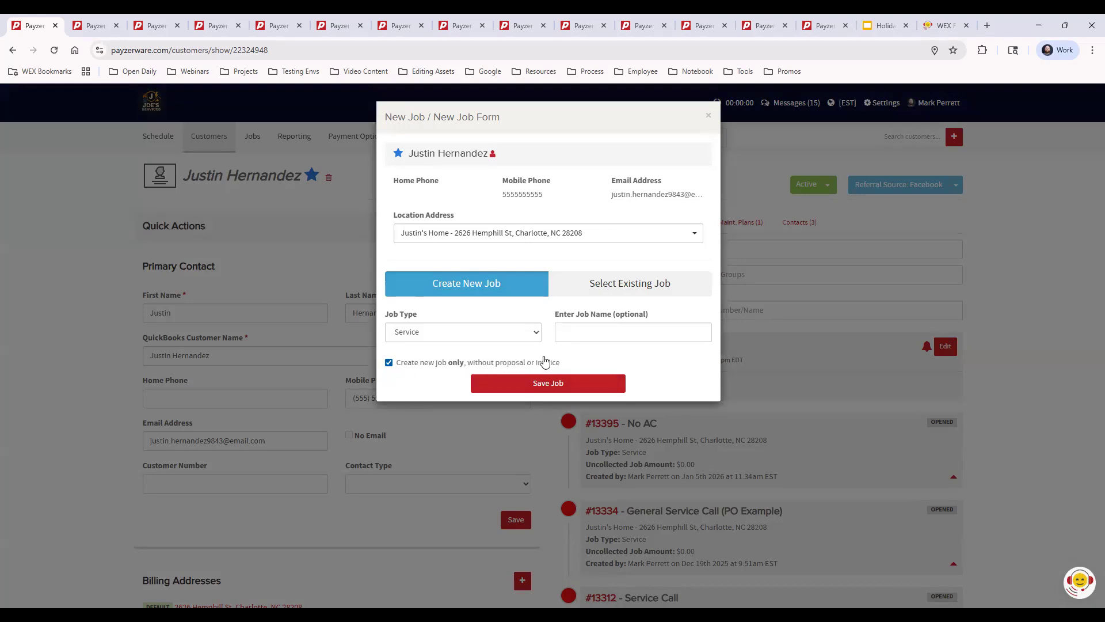
{"action": "left_click", "coordinate": [388, 362]}
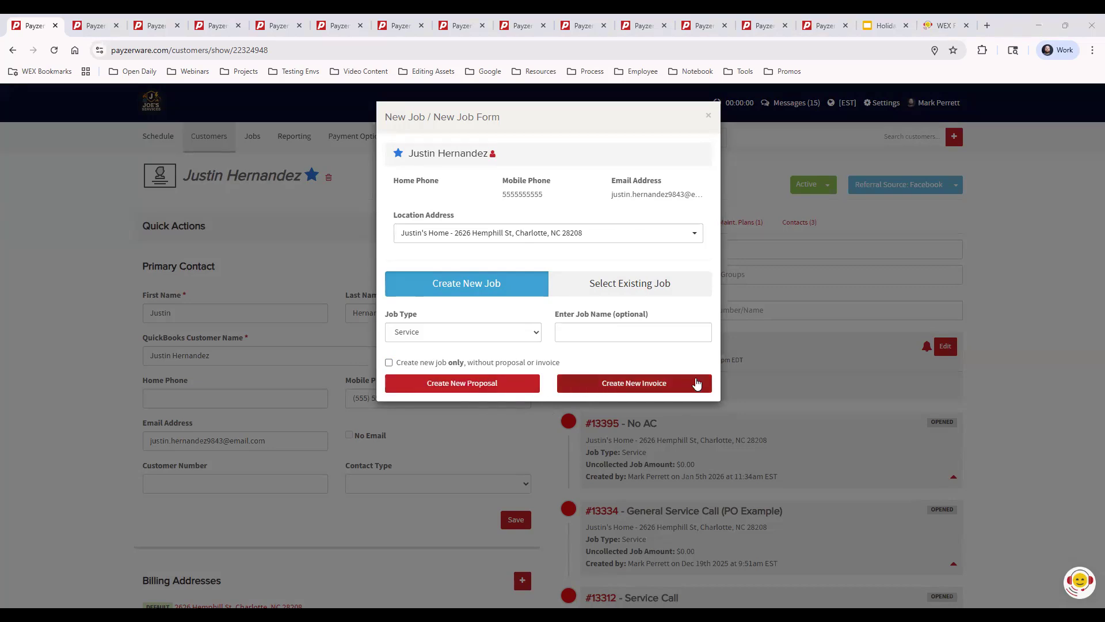
{"action": "left_click", "coordinate": [709, 117]}
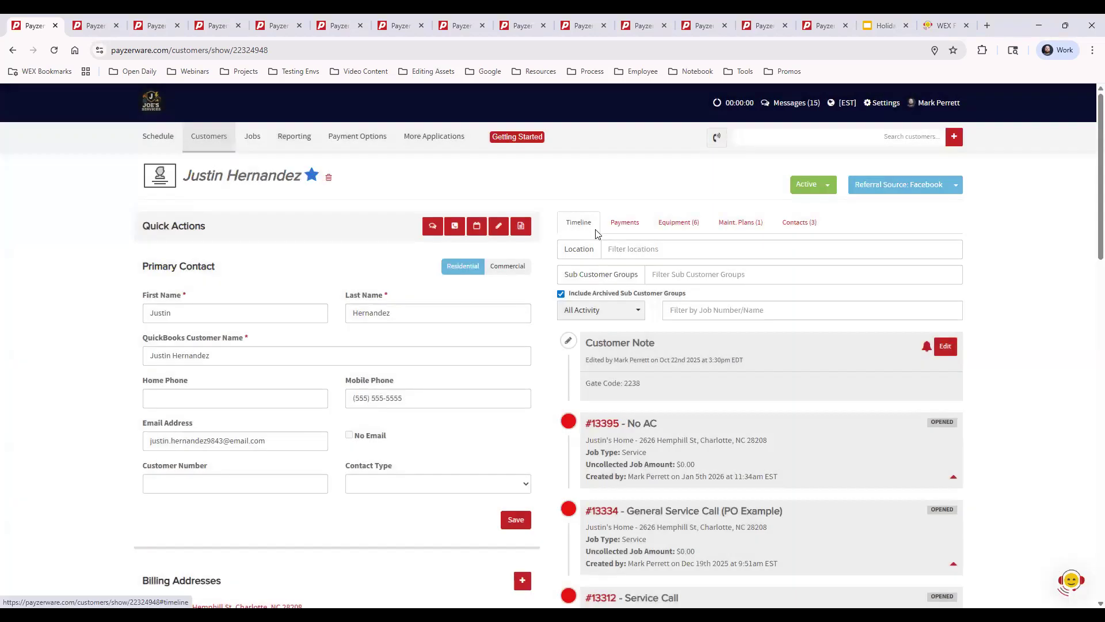
{"action": "left_click", "coordinate": [521, 225]}
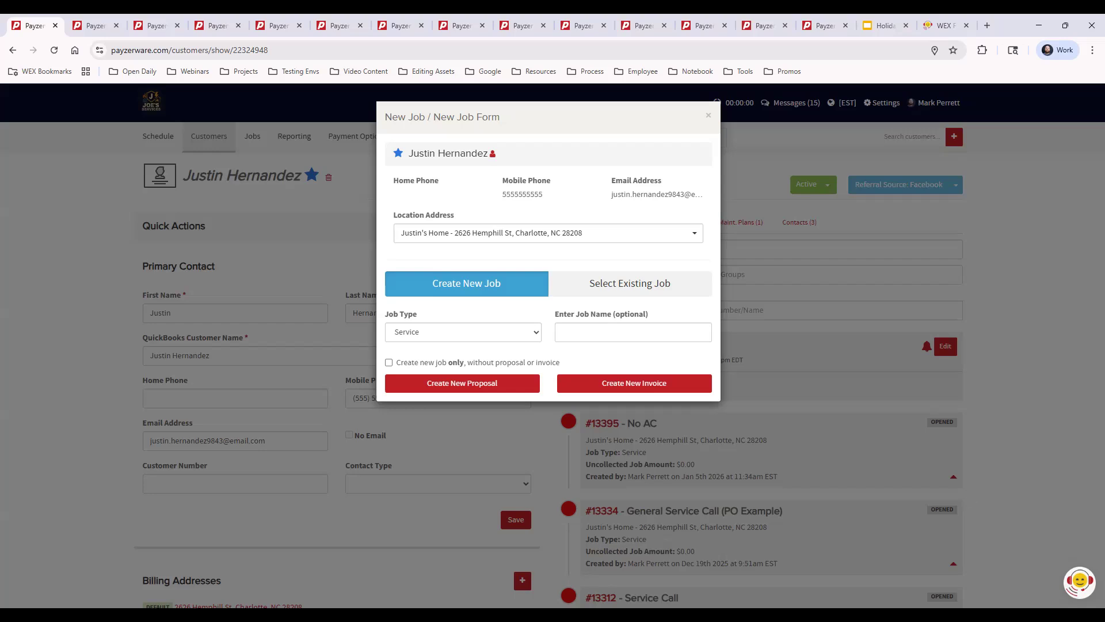
{"action": "left_click", "coordinate": [707, 118]}
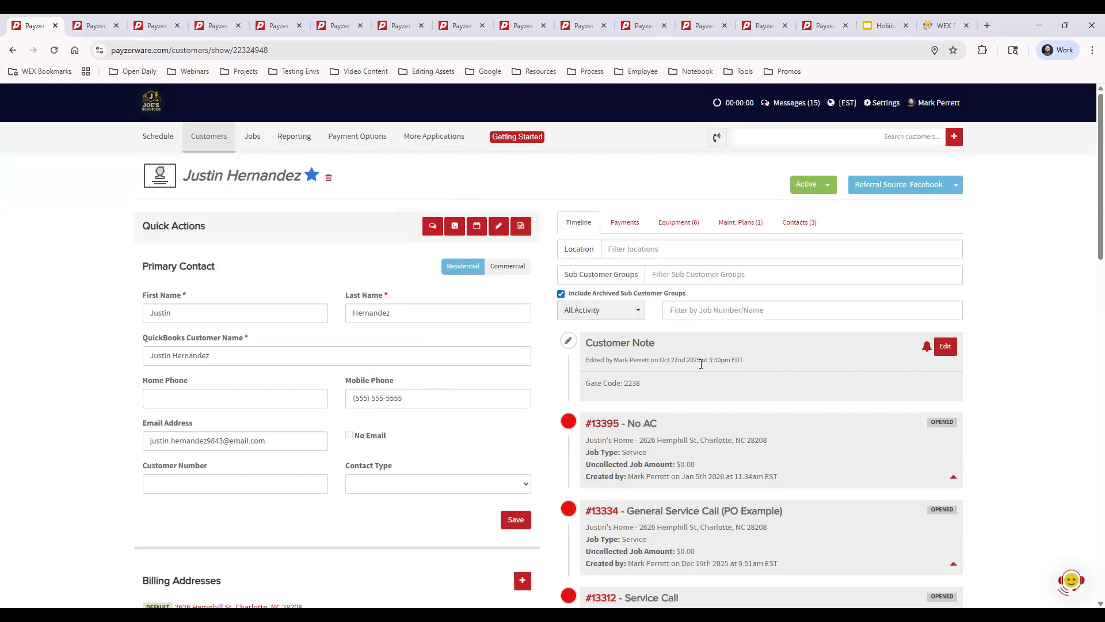
View the form for adding a customer location, including its default tax group, and cancel without saving
{"action": "scroll", "coordinate": [697, 363], "scroll_direction": "down", "scroll_amount": 5}
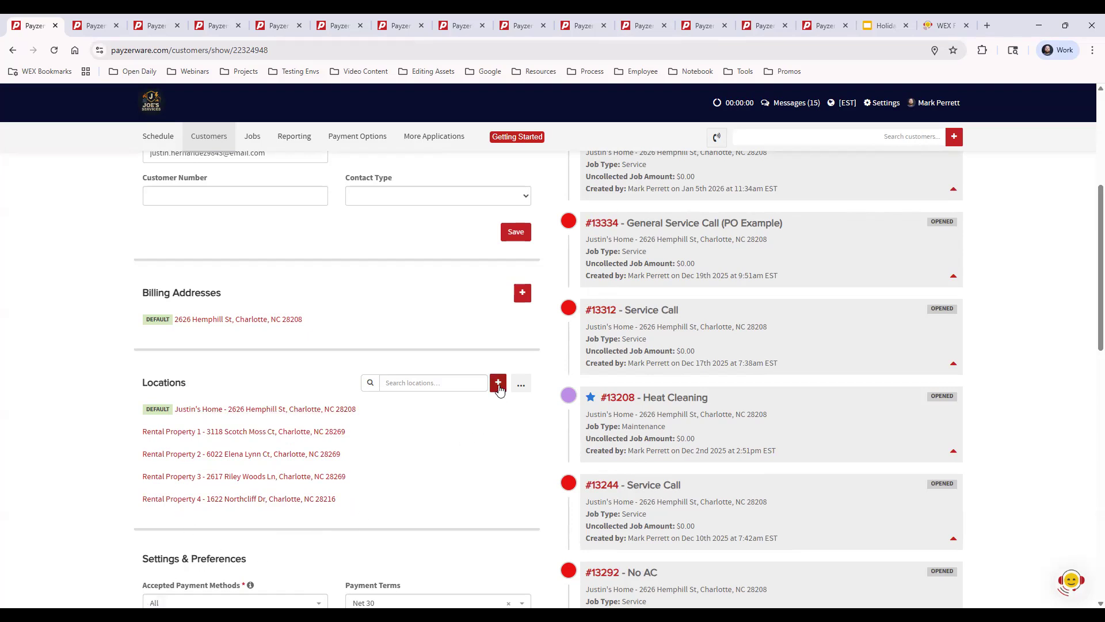
{"action": "left_click", "coordinate": [498, 384]}
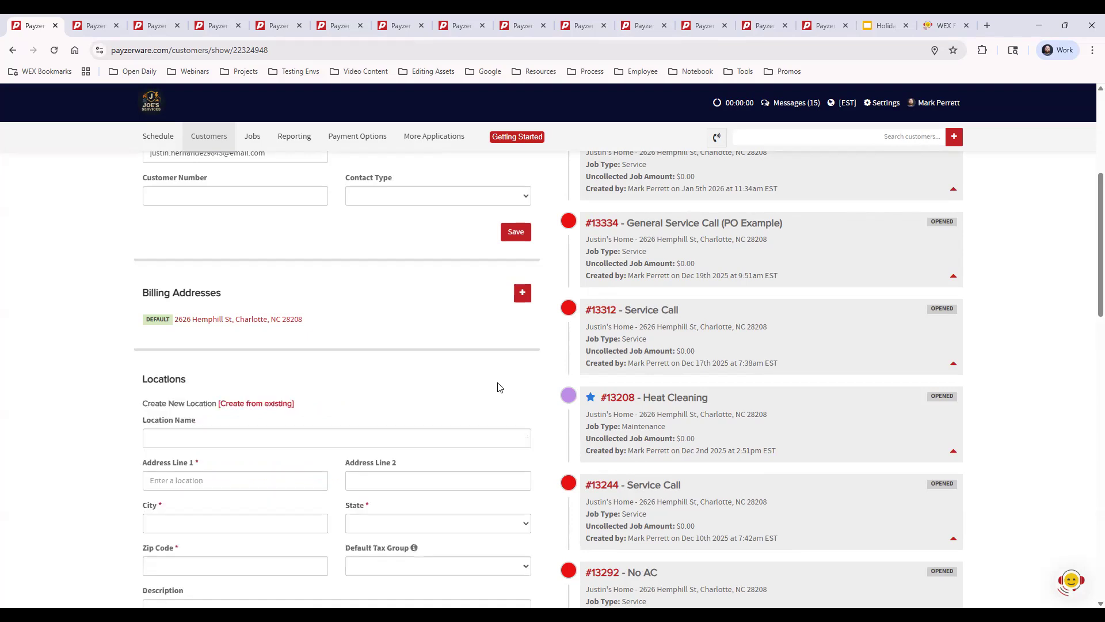
{"action": "scroll", "coordinate": [200, 225], "scroll_direction": "down", "scroll_amount": 3}
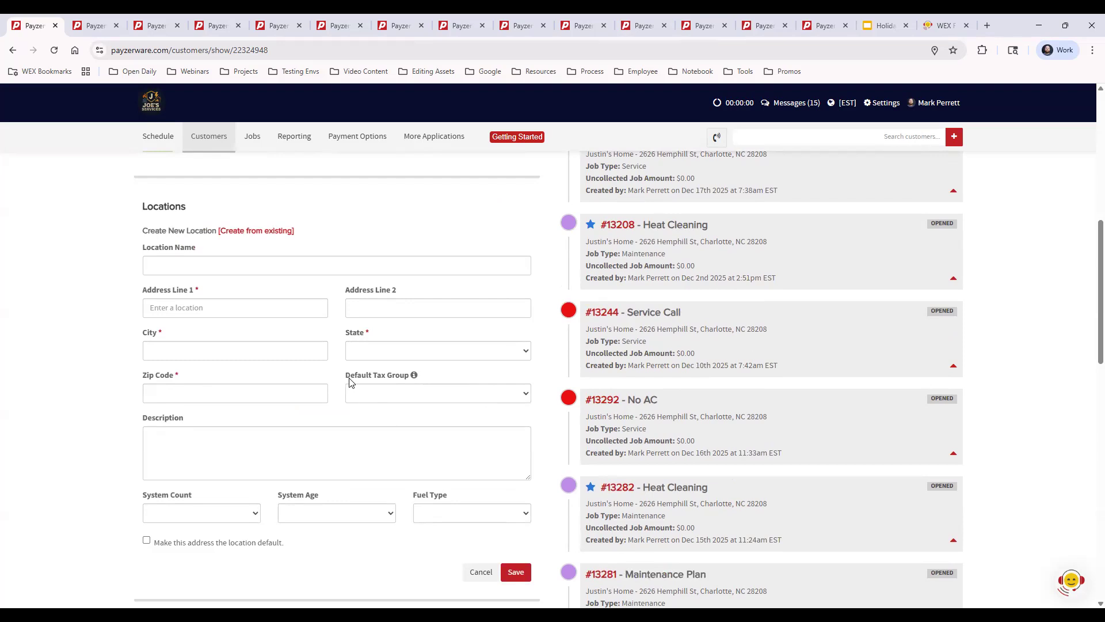
{"action": "left_click_drag", "start_coordinate": [346, 378], "coordinate": [444, 379]}
{"action": "left_click", "coordinate": [444, 380]}
{"action": "left_click", "coordinate": [480, 572]}
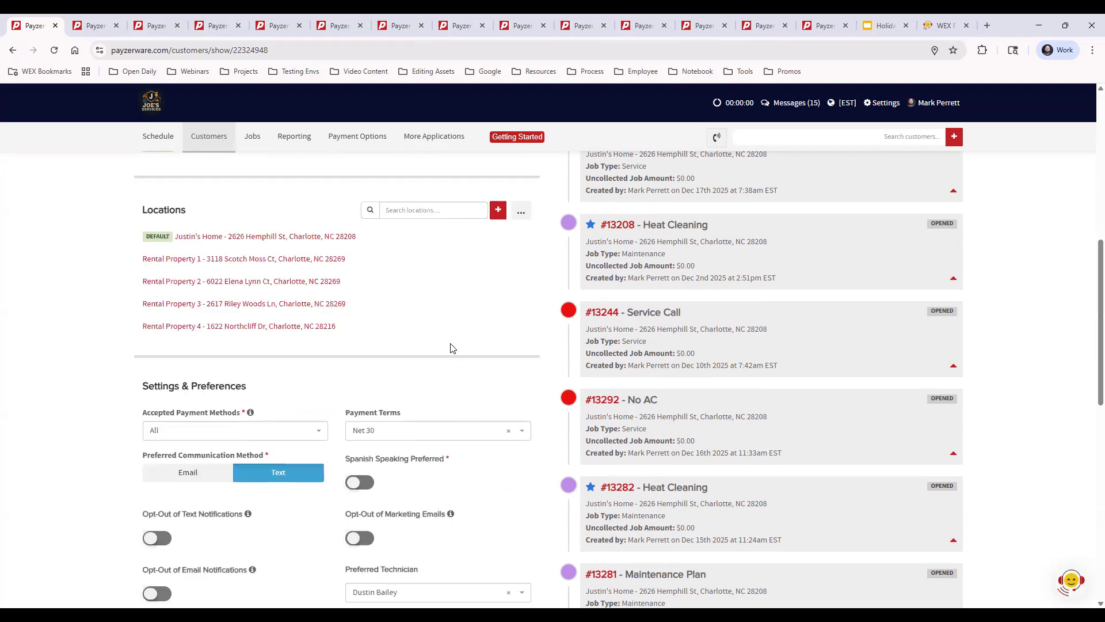
Set the customer's preferred communication method to Text and save the settings and preferences
{"action": "scroll", "coordinate": [452, 348], "scroll_direction": "down", "scroll_amount": 2}
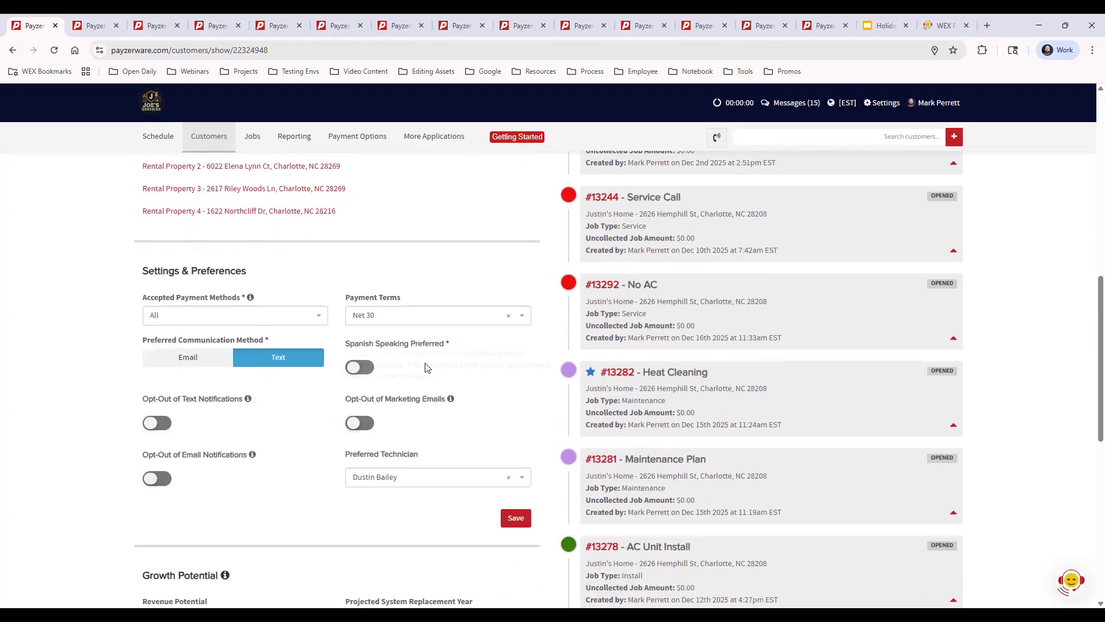
{"action": "left_click", "coordinate": [225, 360]}
{"action": "left_click", "coordinate": [277, 360]}
{"action": "left_click", "coordinate": [505, 515]}
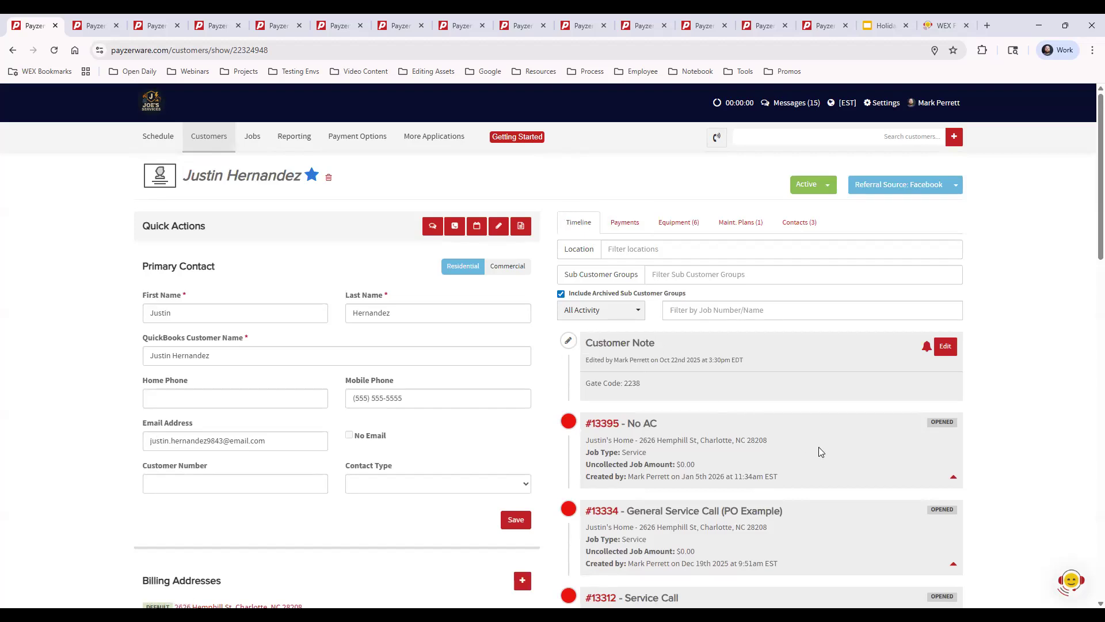
Examine the timeline's activity filter options and the details of the General Service Call (PO Example) job, and collapse the job again
{"action": "left_click", "coordinate": [602, 310]}
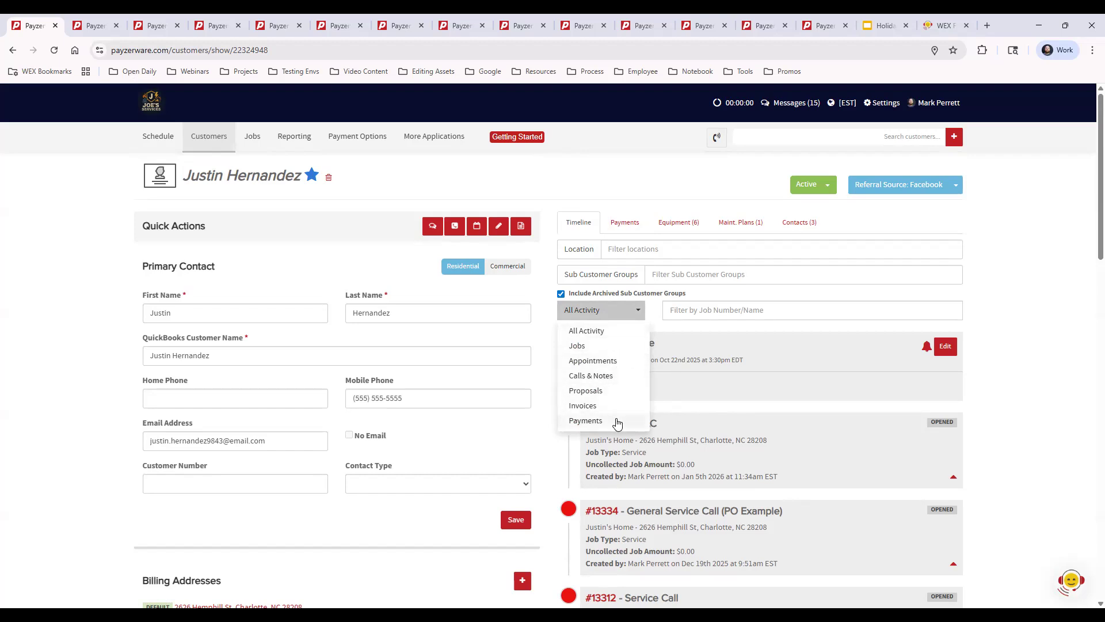
{"action": "left_click", "coordinate": [1046, 354]}
{"action": "scroll", "coordinate": [1078, 409], "scroll_direction": "down", "scroll_amount": 7}
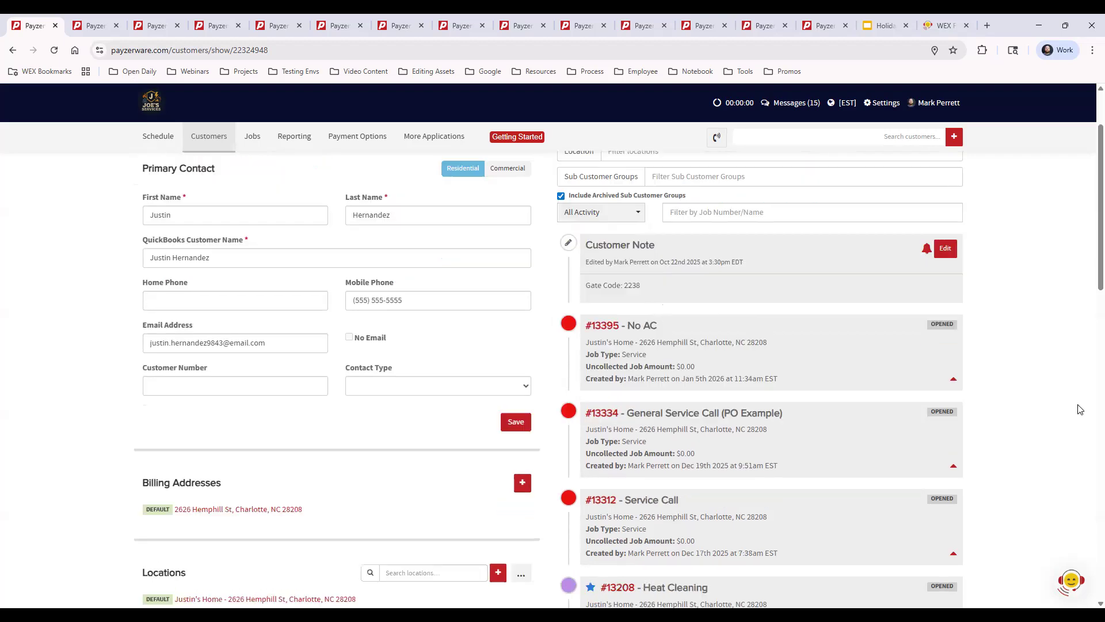
{"action": "scroll", "coordinate": [1068, 417], "scroll_direction": "up", "scroll_amount": 5}
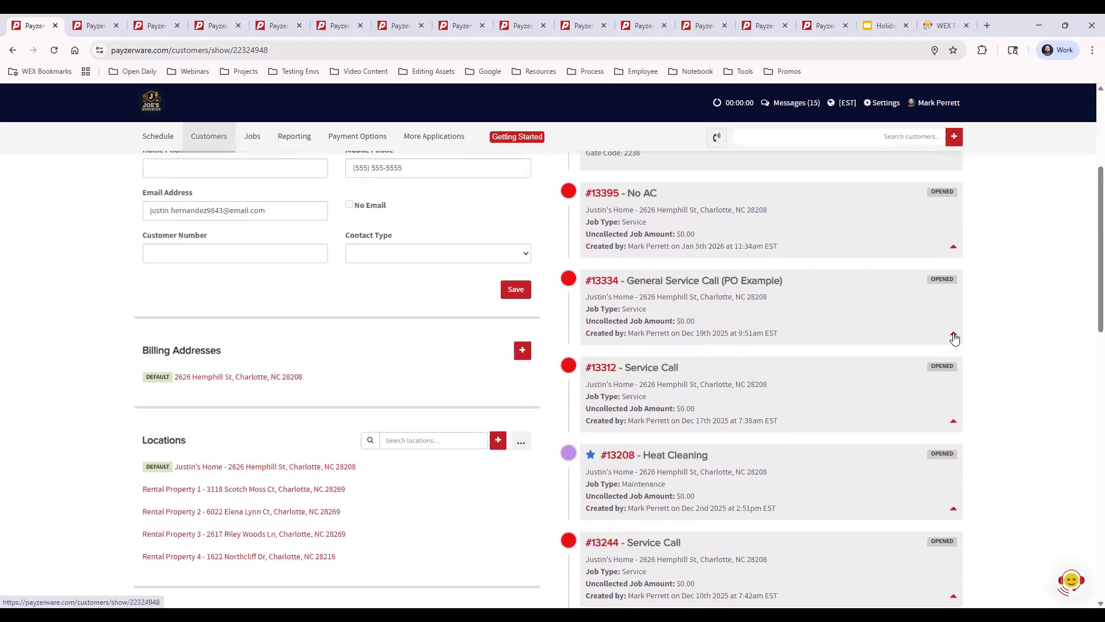
{"action": "left_click", "coordinate": [954, 337]}
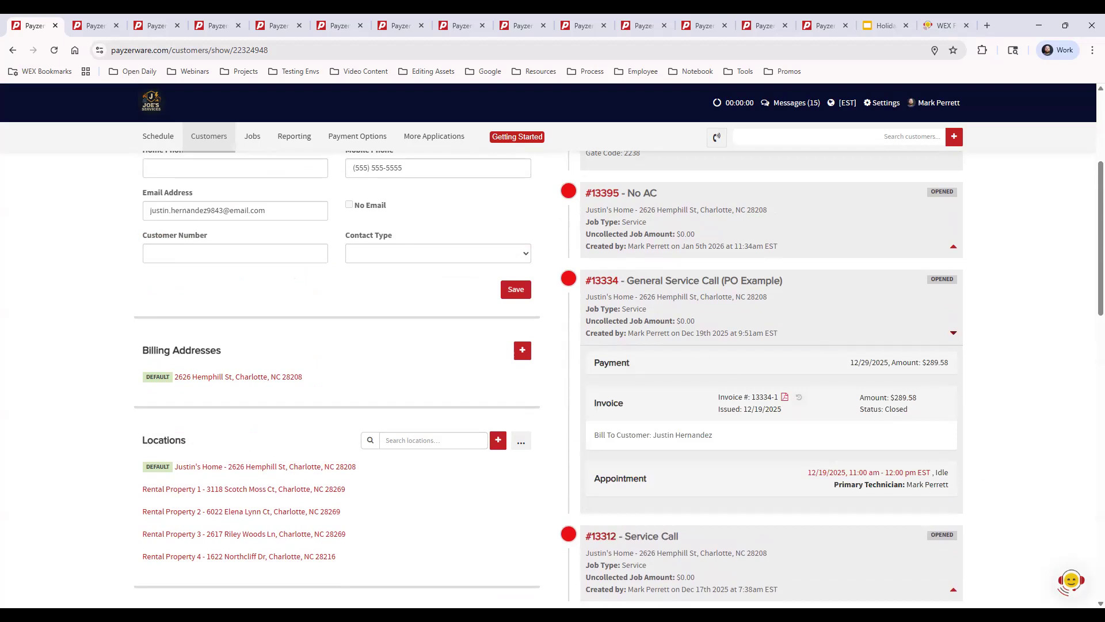
{"action": "left_click", "coordinate": [953, 334]}
{"action": "scroll", "coordinate": [986, 377], "scroll_direction": "up", "scroll_amount": 5}
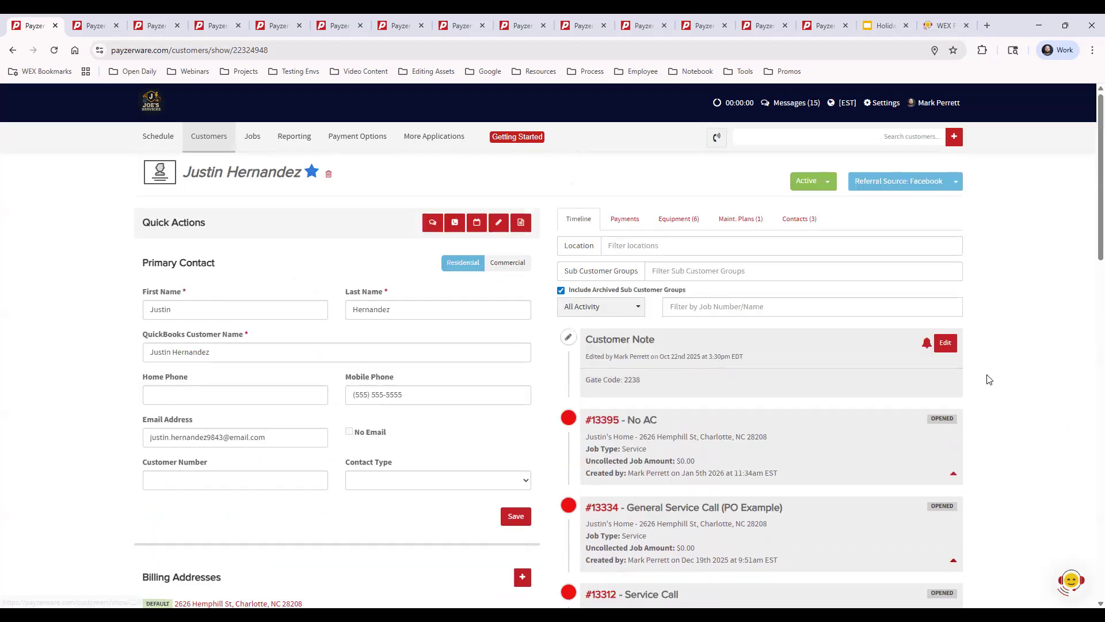
Start recording a payment for the customer and apply it to the first three unpaid invoices
{"action": "left_click", "coordinate": [624, 223]}
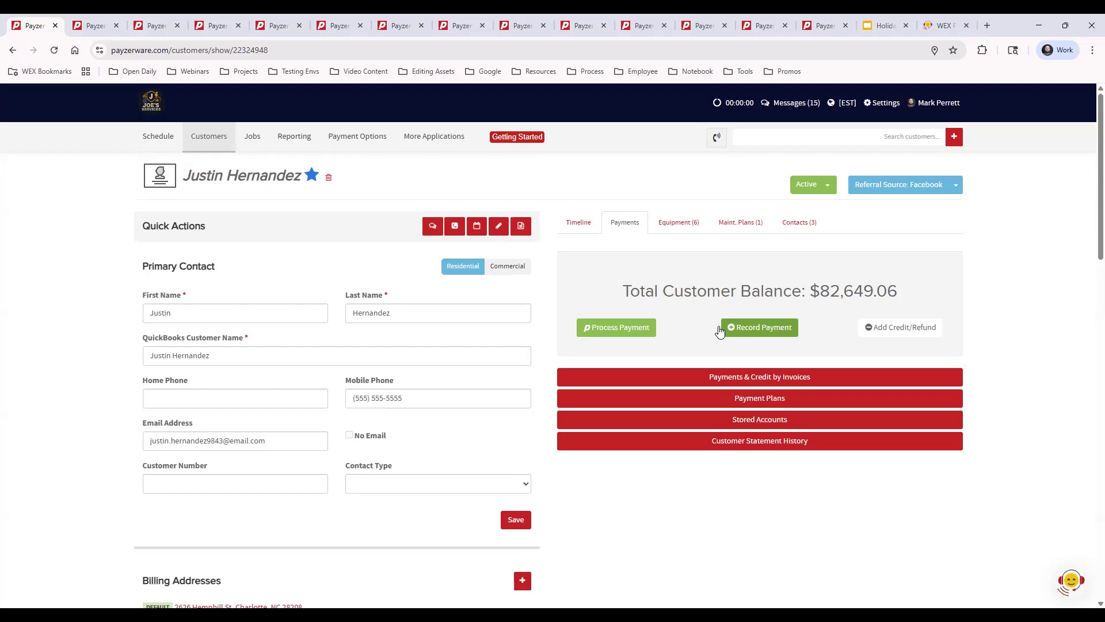
{"action": "left_click", "coordinate": [755, 326]}
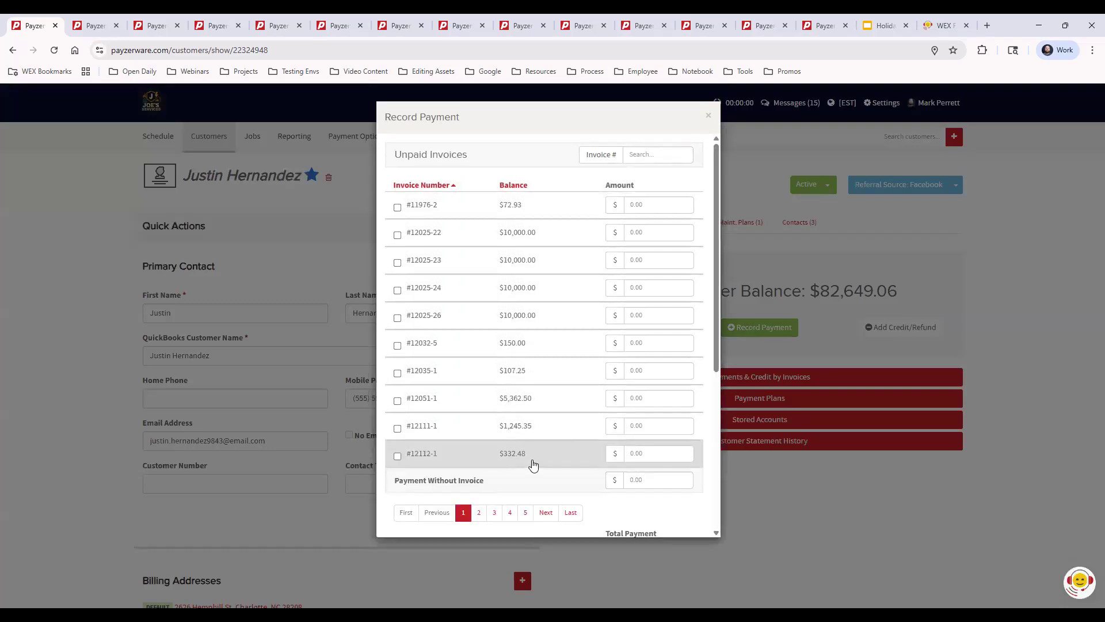
{"action": "left_click", "coordinate": [397, 207]}
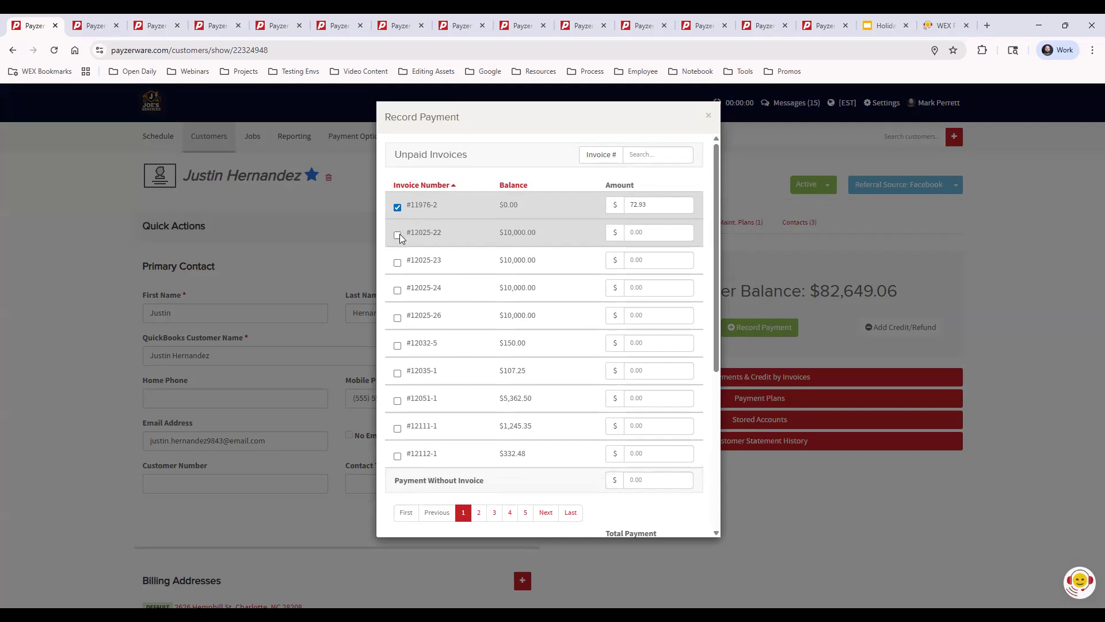
{"action": "left_click", "coordinate": [397, 235]}
{"action": "left_click", "coordinate": [397, 263]}
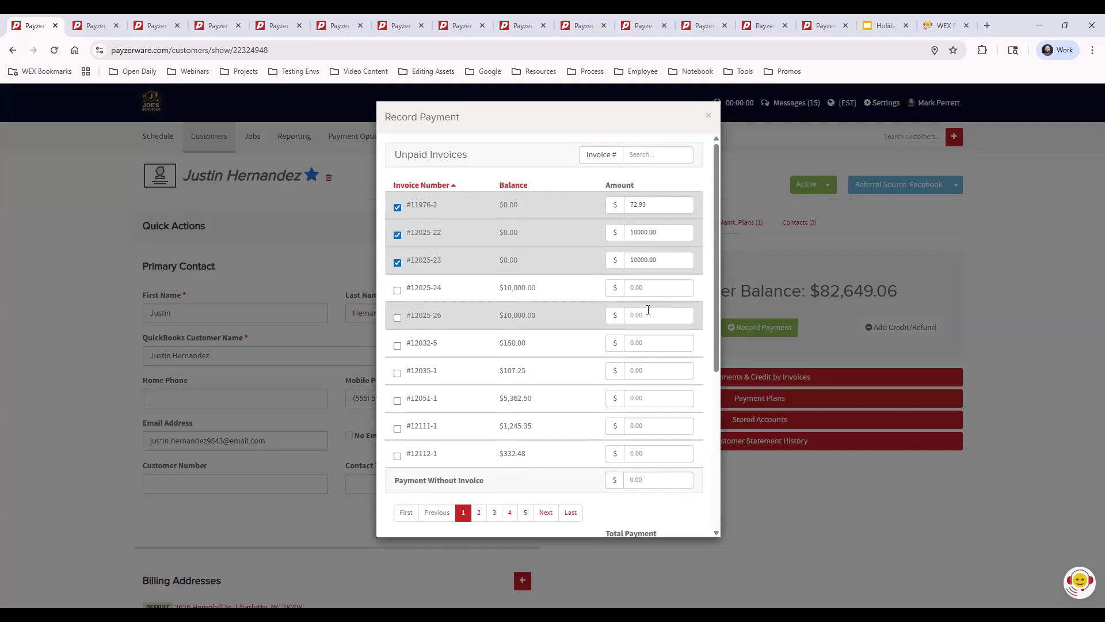
Fill in the payment details with method Check, check number 1234 and received date 01/05/2026, and close the form without recording the payment
{"action": "scroll", "coordinate": [702, 333], "scroll_direction": "down", "scroll_amount": 5}
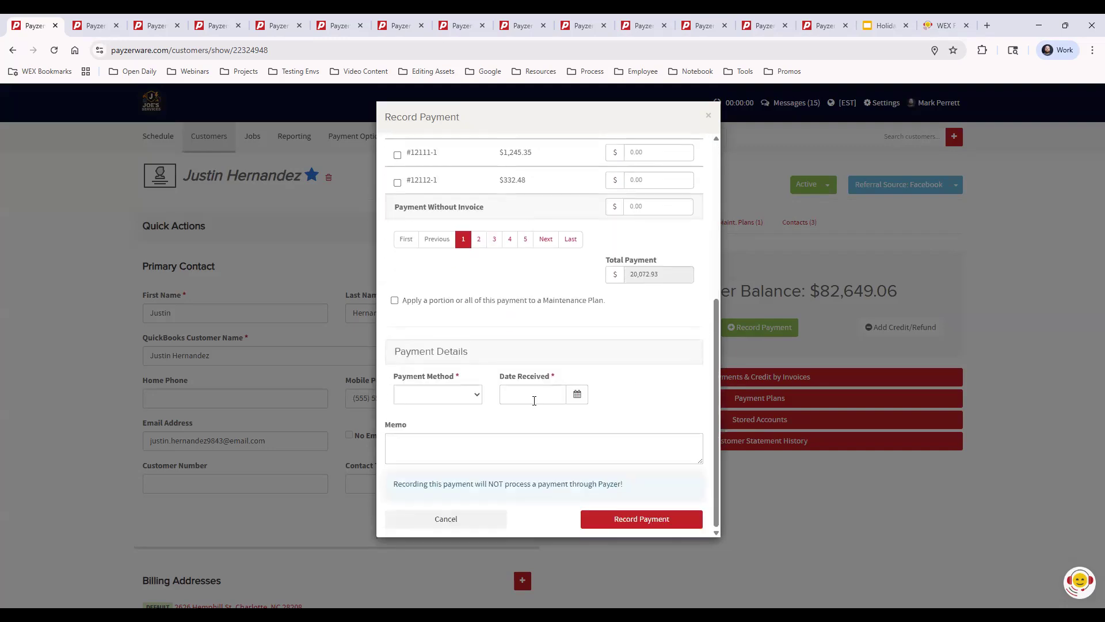
{"action": "left_click", "coordinate": [450, 398]}
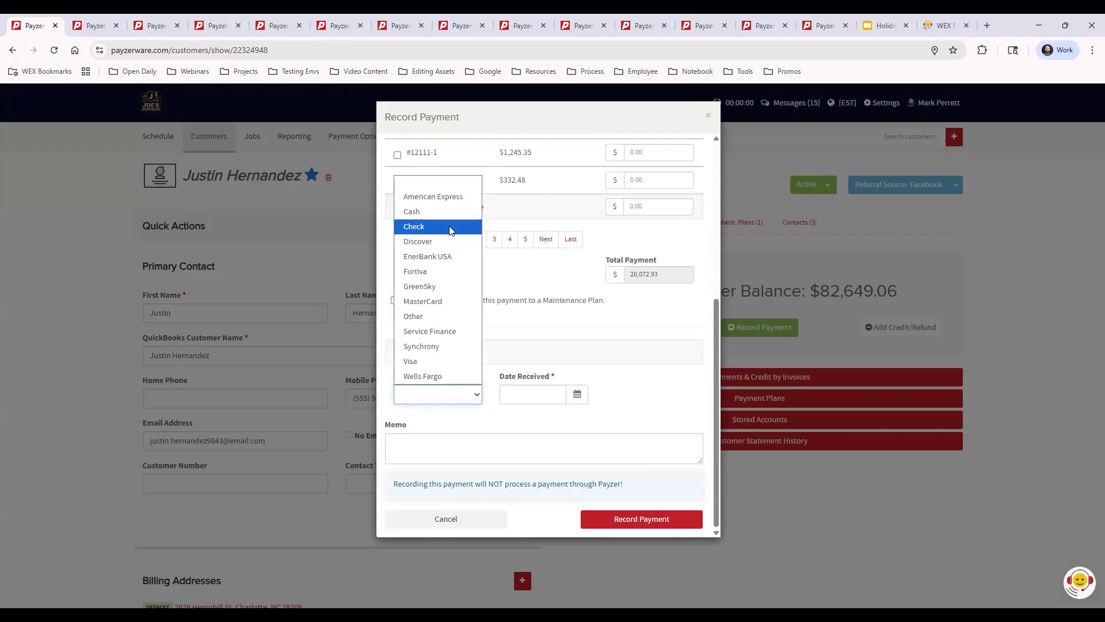
{"action": "left_click", "coordinate": [450, 227]}
{"action": "left_click", "coordinate": [552, 396]}
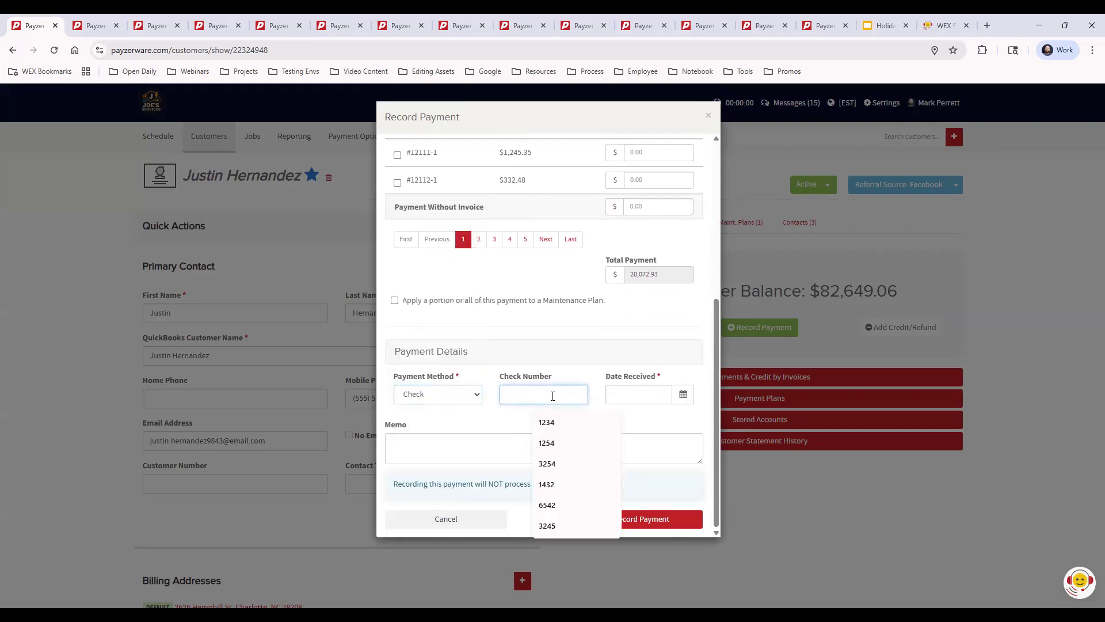
{"action": "left_click", "coordinate": [546, 422]}
{"action": "left_click", "coordinate": [638, 394]}
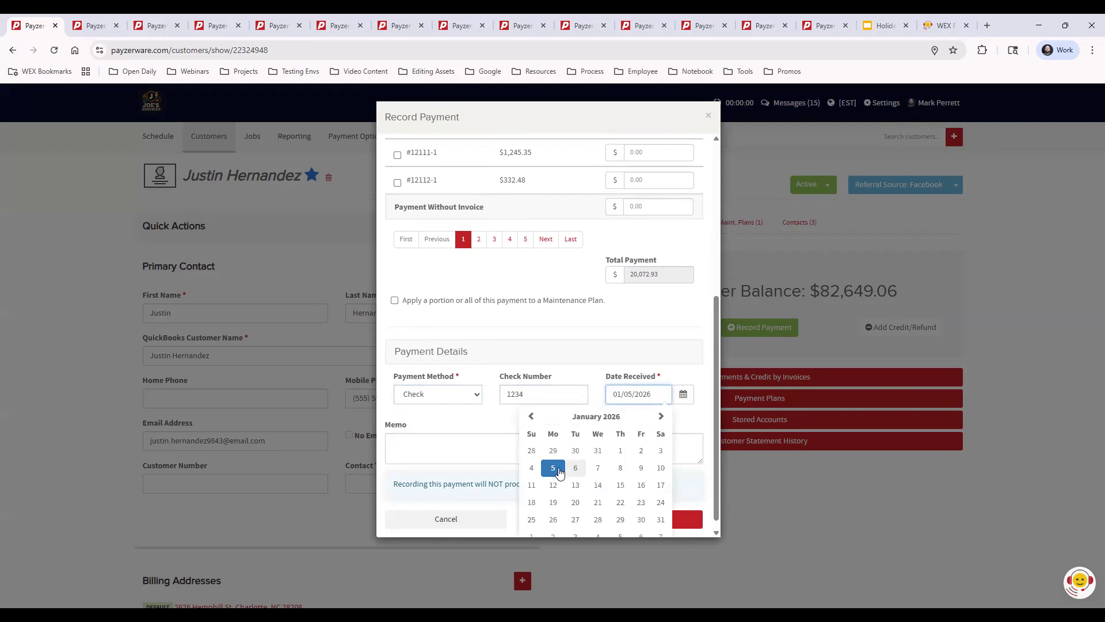
{"action": "left_click", "coordinate": [553, 467]}
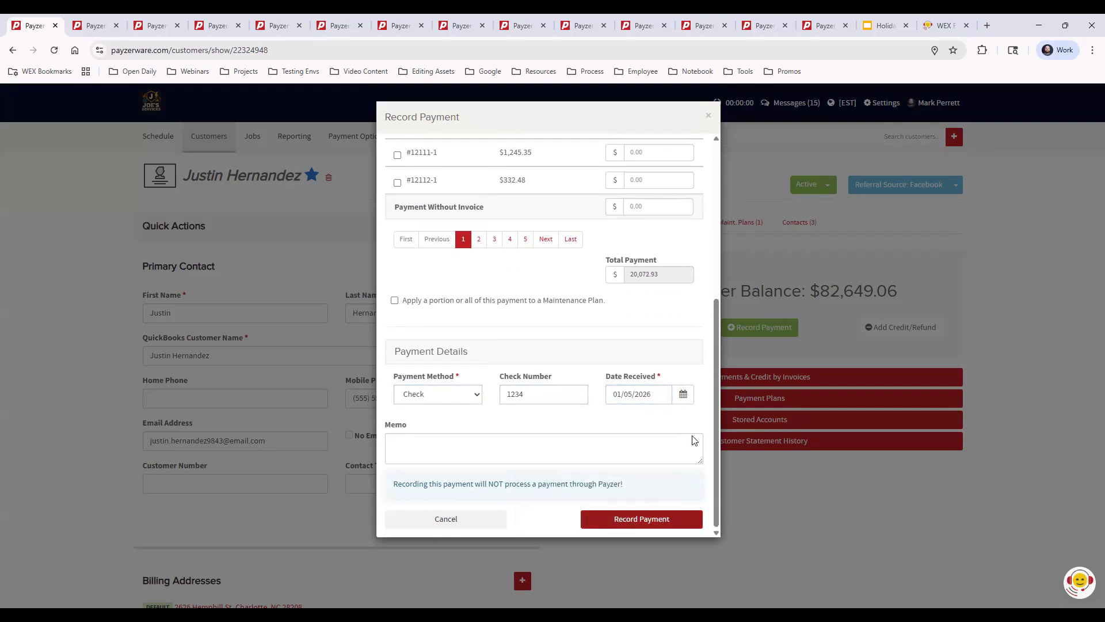
{"action": "left_click", "coordinate": [709, 119]}
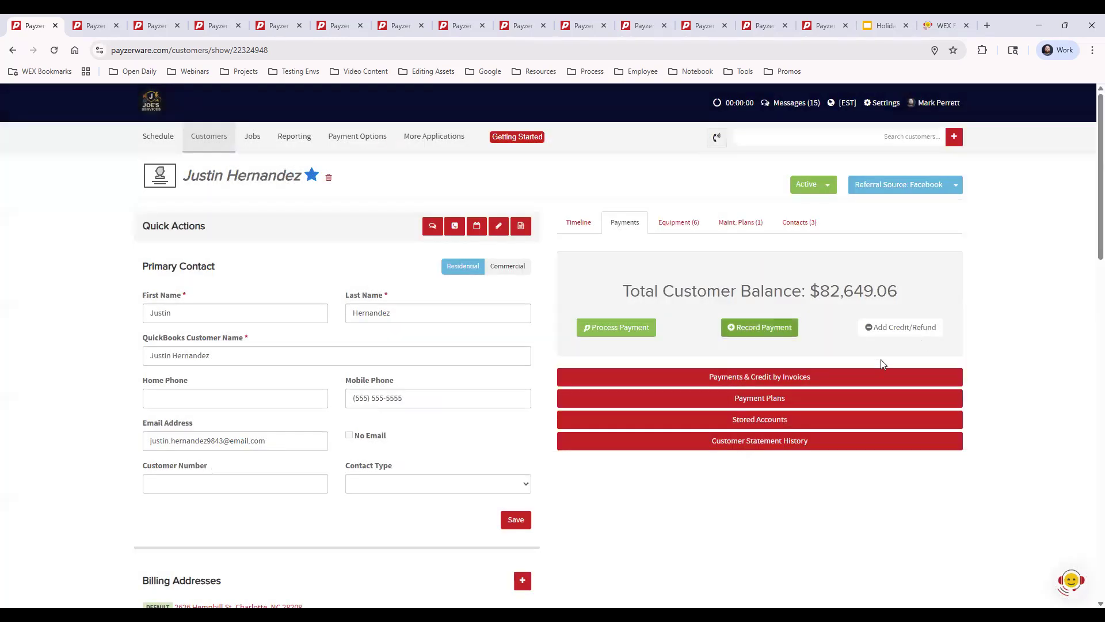
Examine the customer's payments and credit by invoices, and collapse the list again
{"action": "left_click", "coordinate": [779, 383]}
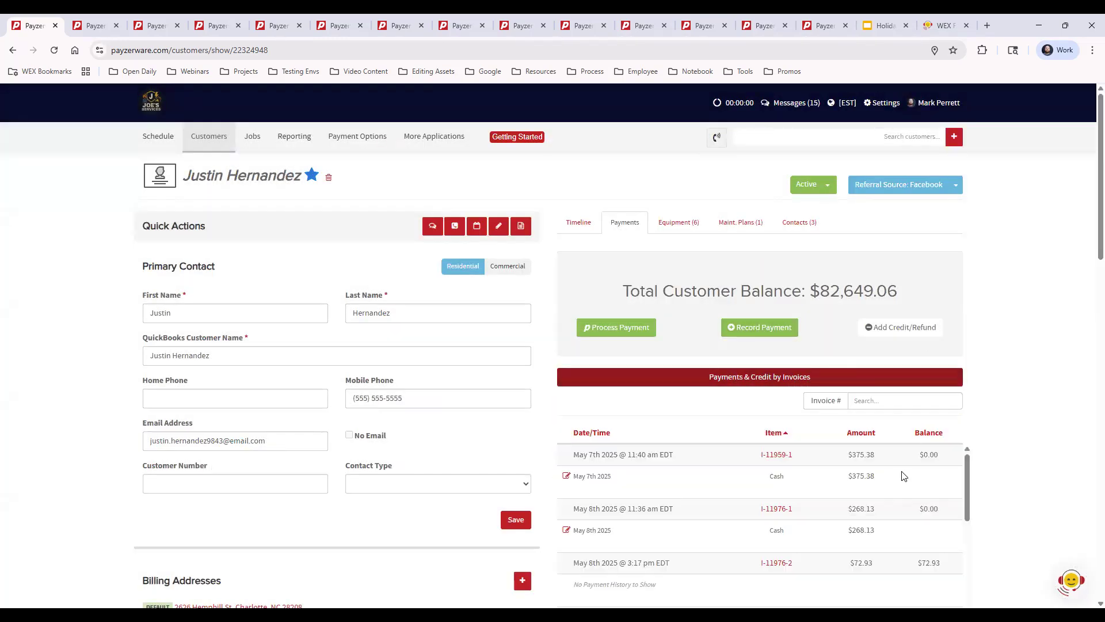
{"action": "scroll", "coordinate": [903, 475], "scroll_direction": "down", "scroll_amount": 1}
{"action": "scroll", "coordinate": [844, 498], "scroll_direction": "up", "scroll_amount": 1}
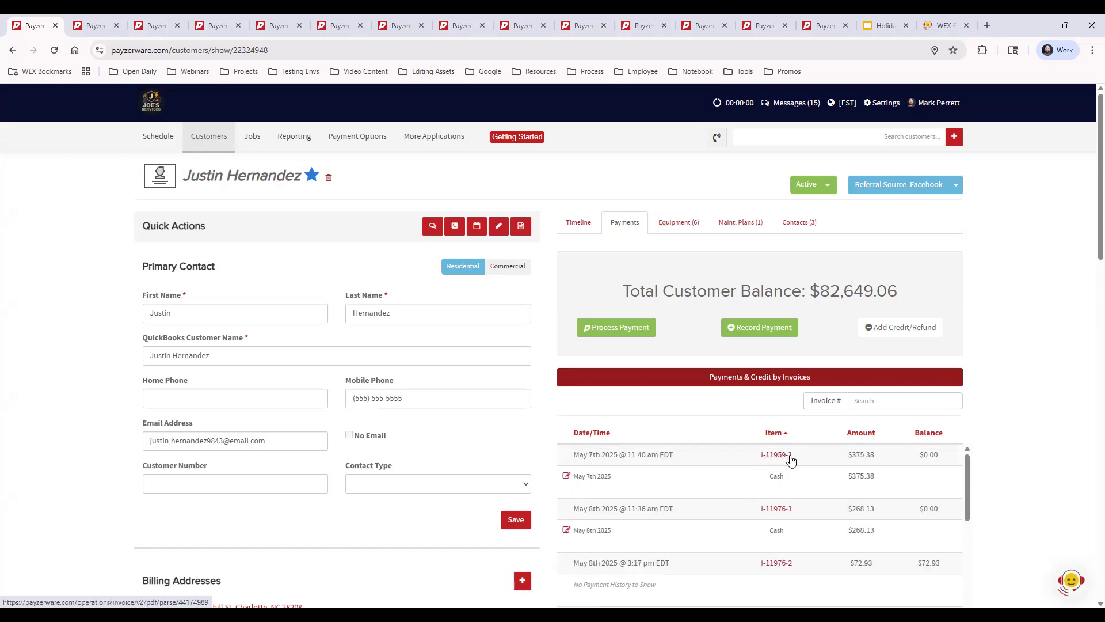
{"action": "left_click", "coordinate": [800, 378]}
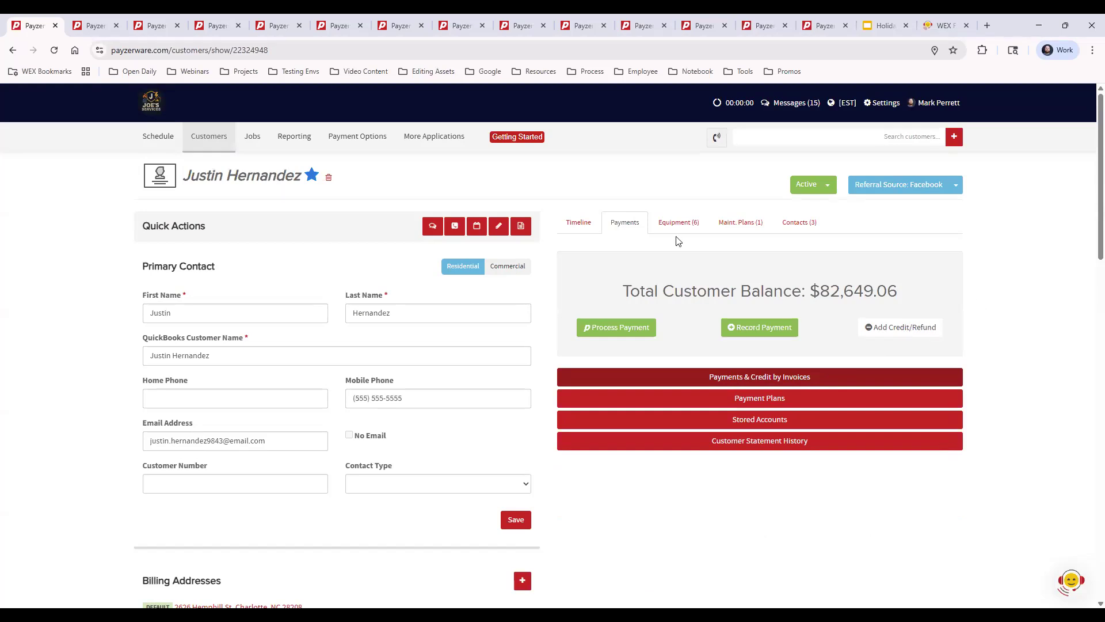
Review the customer's equipment and the maintenance plans at the home location
{"action": "left_click", "coordinate": [687, 222]}
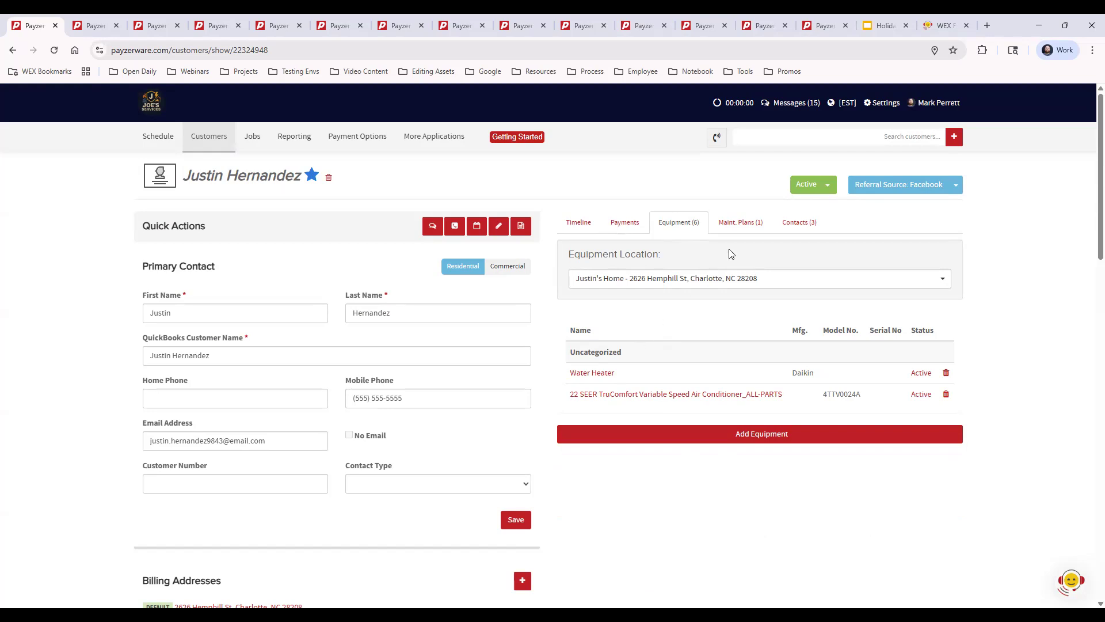
{"action": "left_click", "coordinate": [740, 225]}
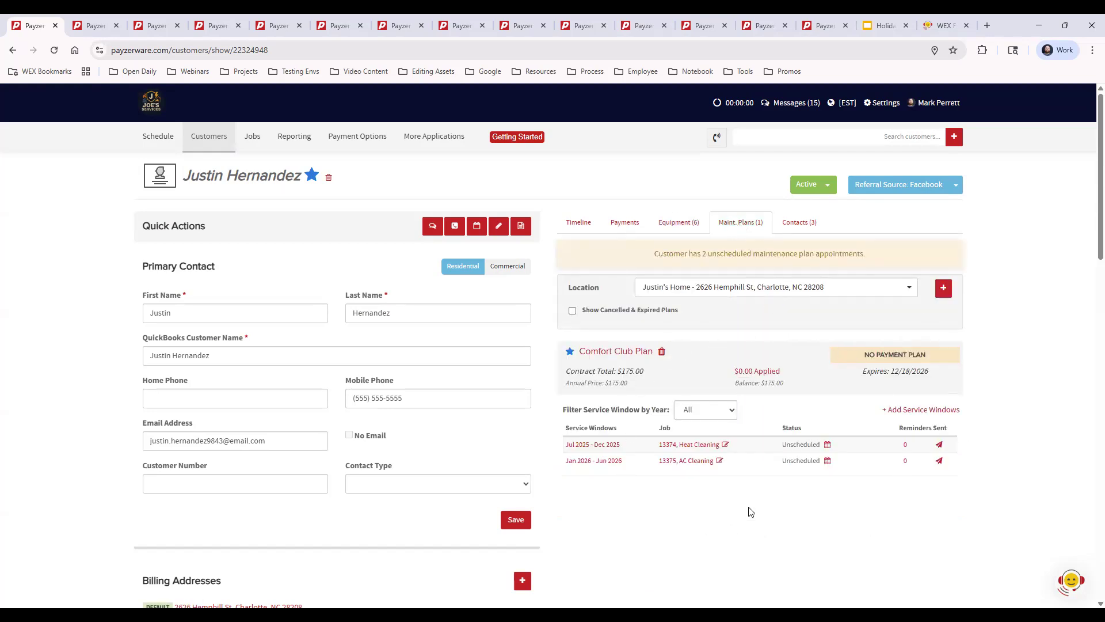
Review the customer's contacts and highlight the location assigned to the second contact, a family member
{"action": "left_click", "coordinate": [788, 221]}
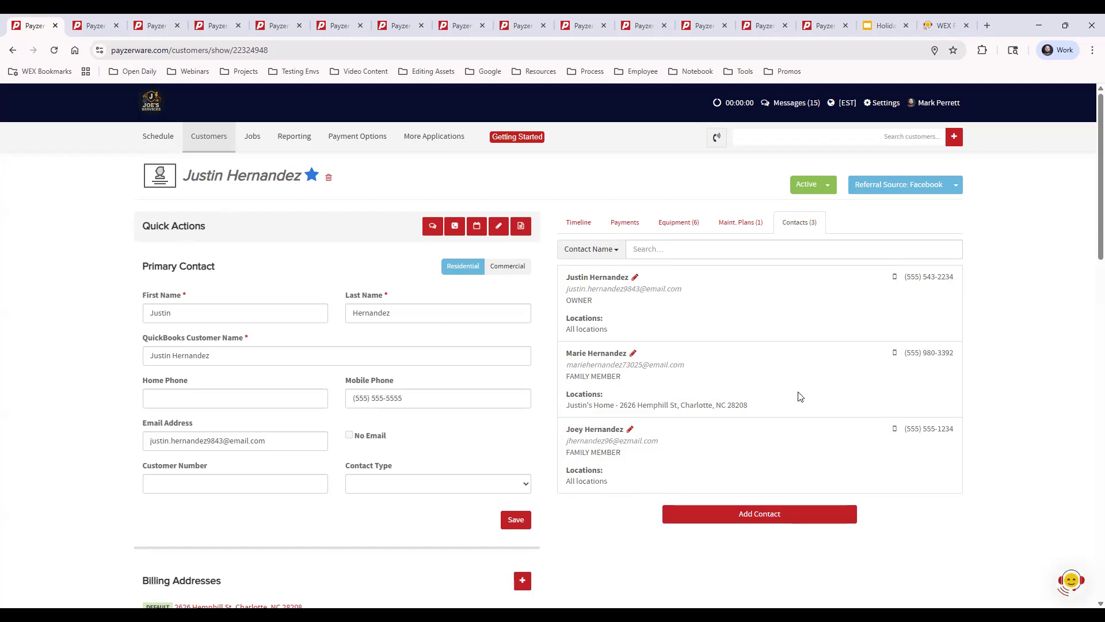
{"action": "left_click_drag", "start_coordinate": [581, 407], "coordinate": [786, 403]}
{"action": "left_click", "coordinate": [782, 399]}
{"action": "left_click_drag", "start_coordinate": [570, 406], "coordinate": [798, 407]}
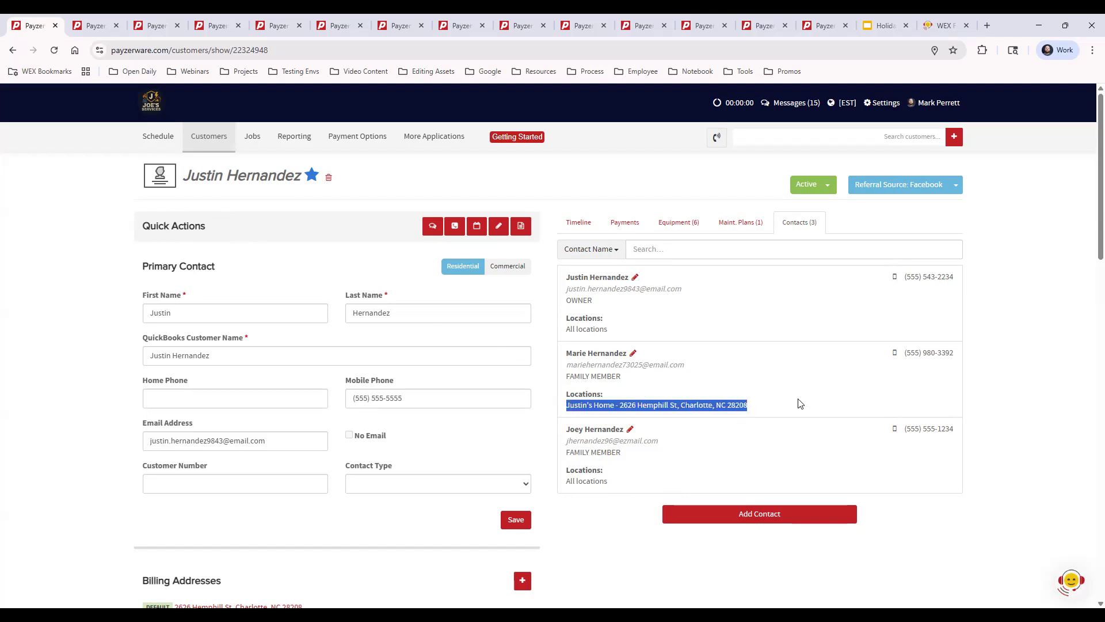
{"action": "left_click", "coordinate": [798, 407]}
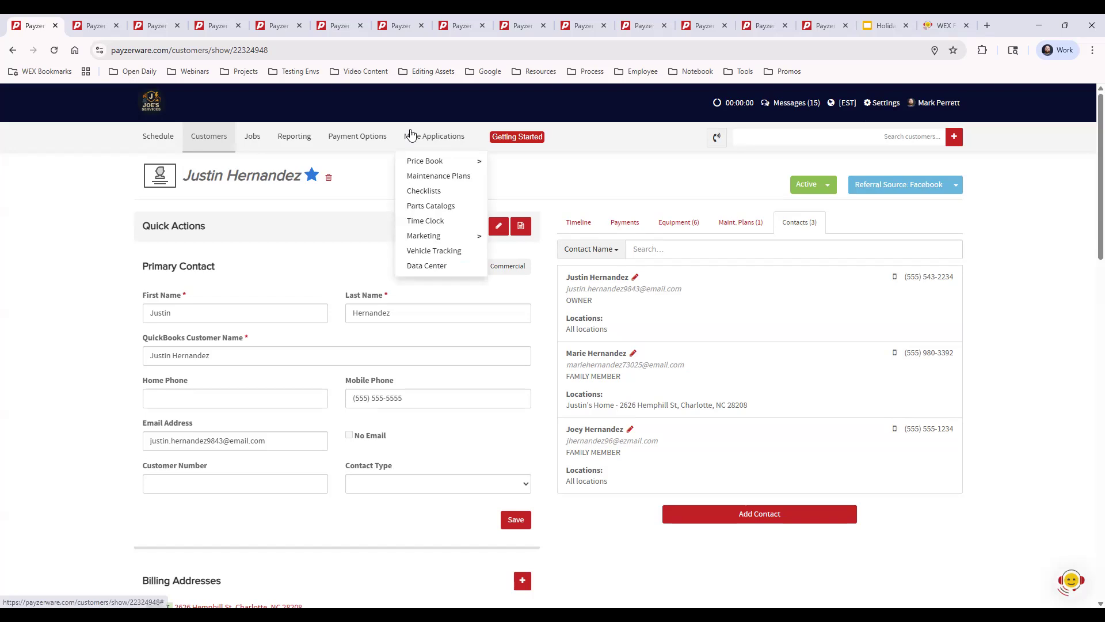
Close the browser tabs that are no longer needed, including dispatch groups and the duplicate customer record, and bring up the job list
{"action": "mouse_move", "coordinate": [249, 141]}
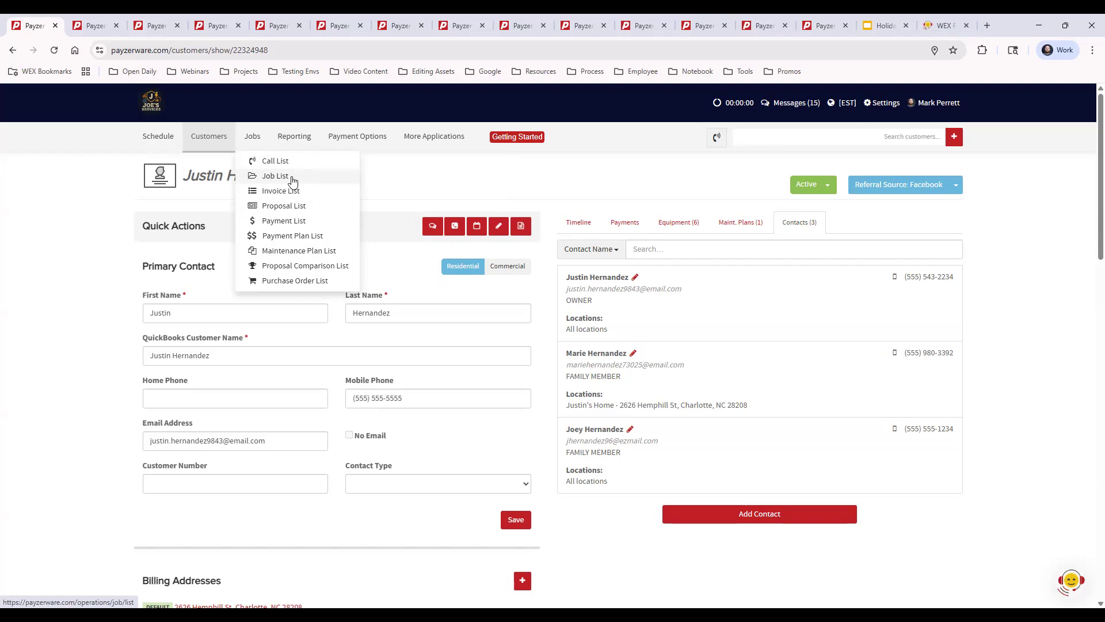
{"action": "left_click", "coordinate": [87, 27]}
{"action": "left_click", "coordinate": [153, 26]}
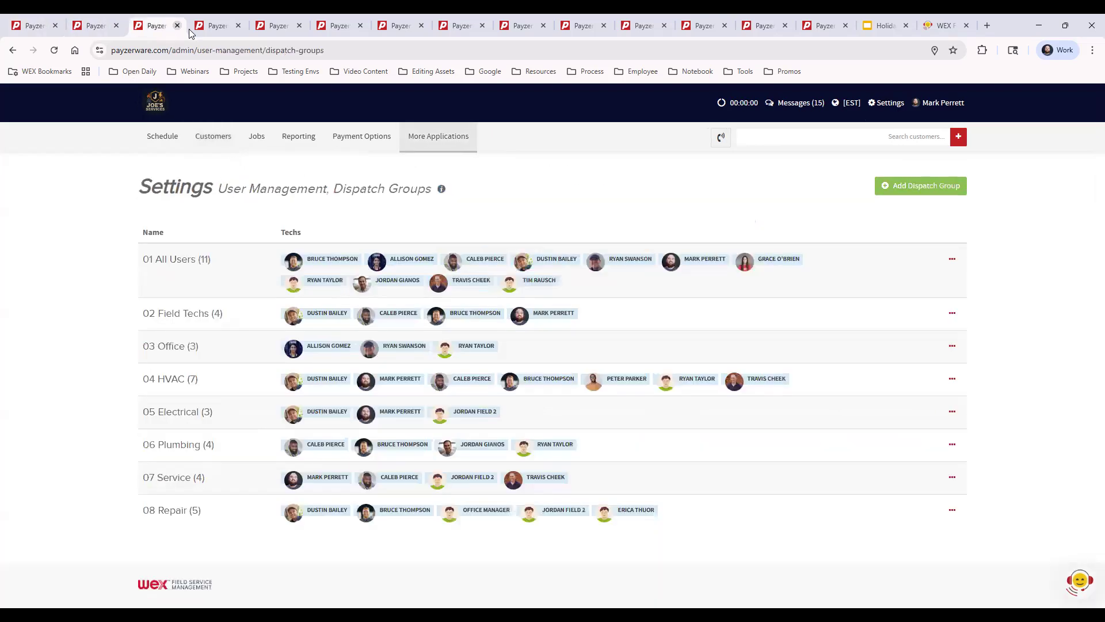
{"action": "left_click", "coordinate": [193, 28]}
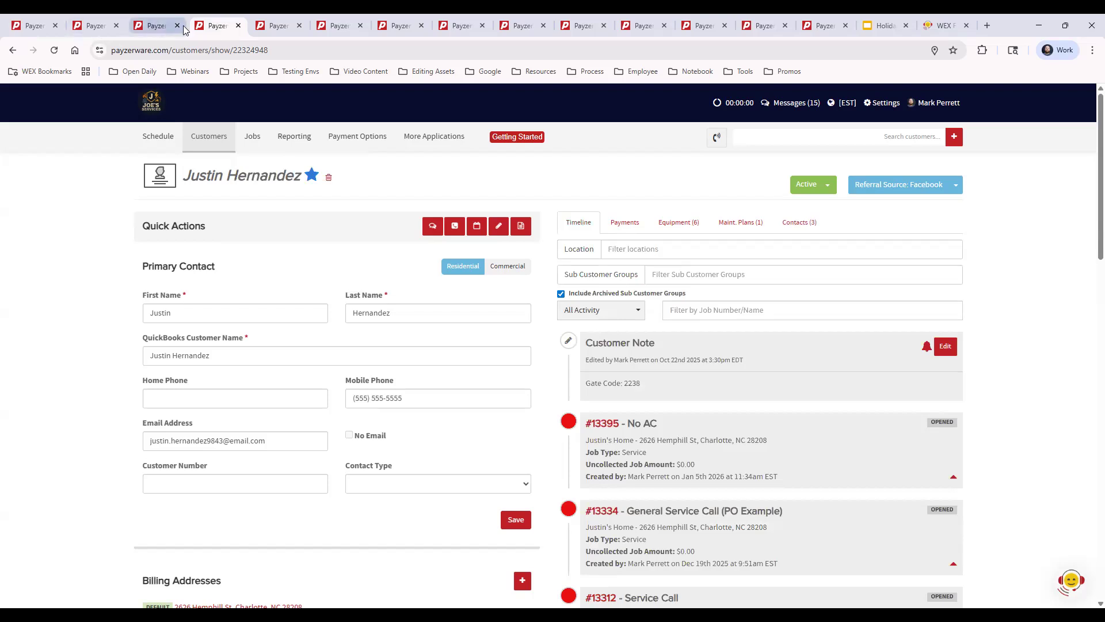
{"action": "left_click", "coordinate": [172, 27]}
{"action": "left_click", "coordinate": [176, 26]}
{"action": "left_click", "coordinate": [117, 26]}
{"action": "left_click", "coordinate": [116, 26]}
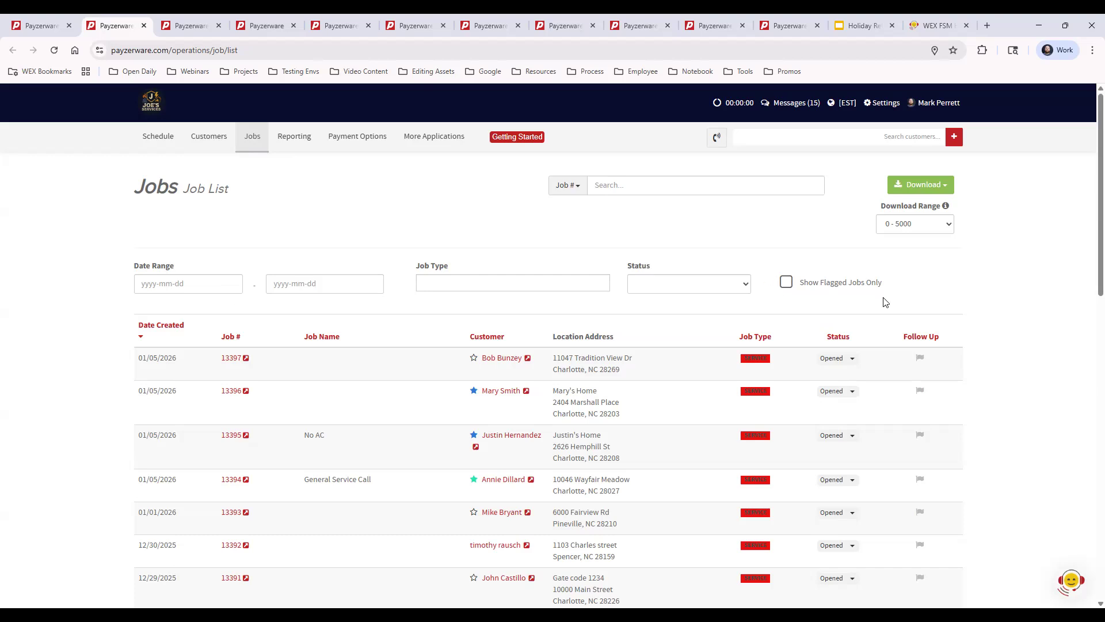
Filter the job list to flagged jobs only and view the Install job's follow-up flag without changing it
{"action": "left_click", "coordinate": [785, 282]}
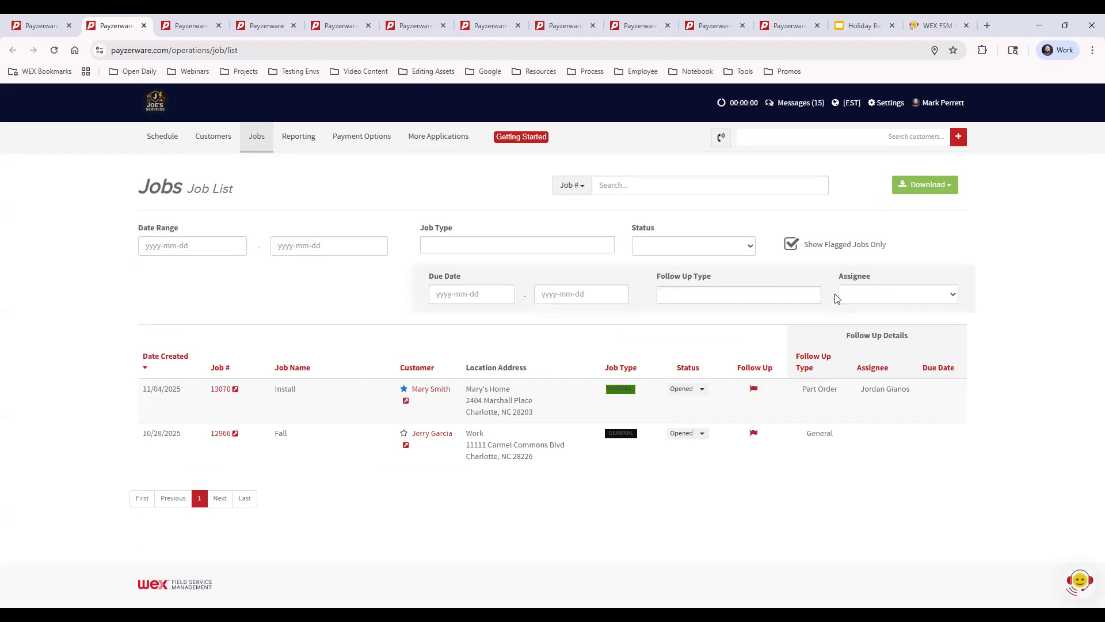
{"action": "left_click", "coordinate": [754, 391]}
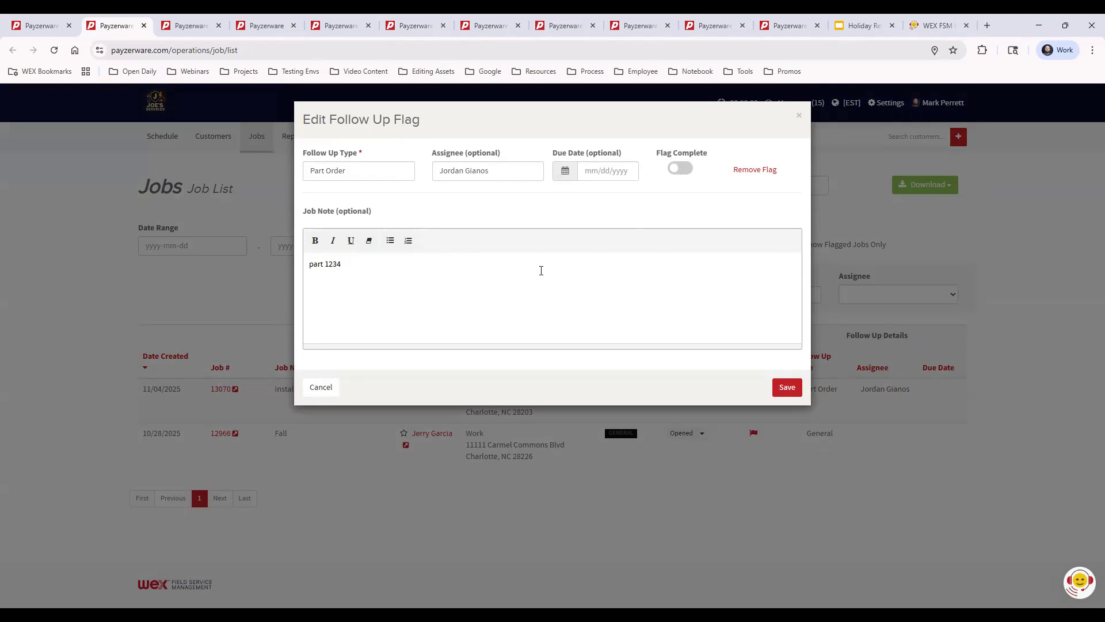
{"action": "left_click", "coordinate": [798, 118]}
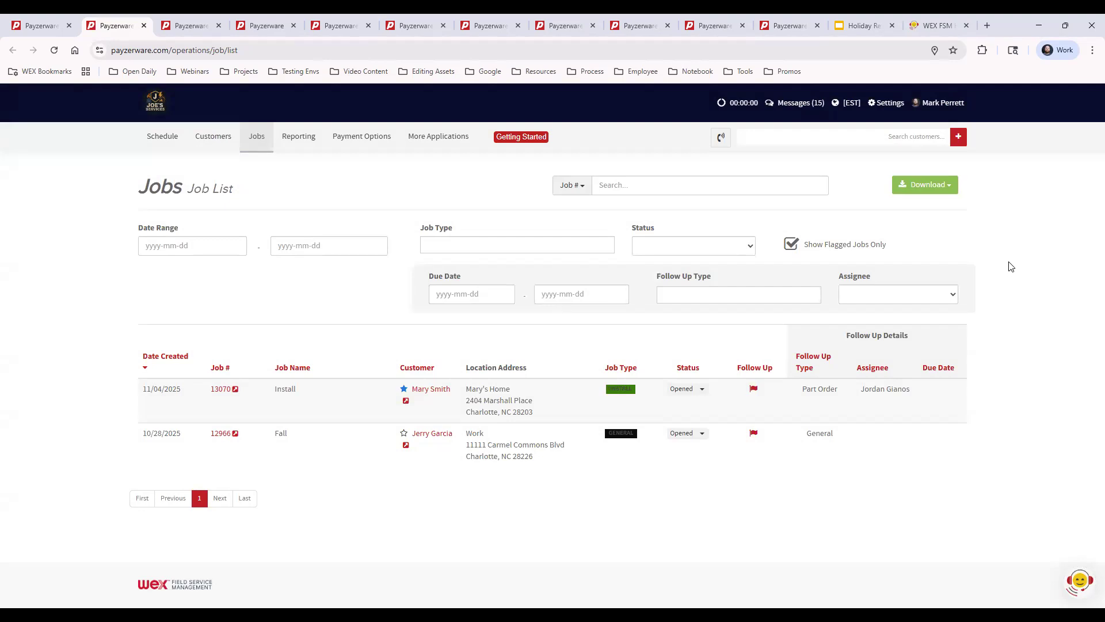
View the download formats offered for the flagged job list without downloading anything
{"action": "left_click", "coordinate": [930, 196]}
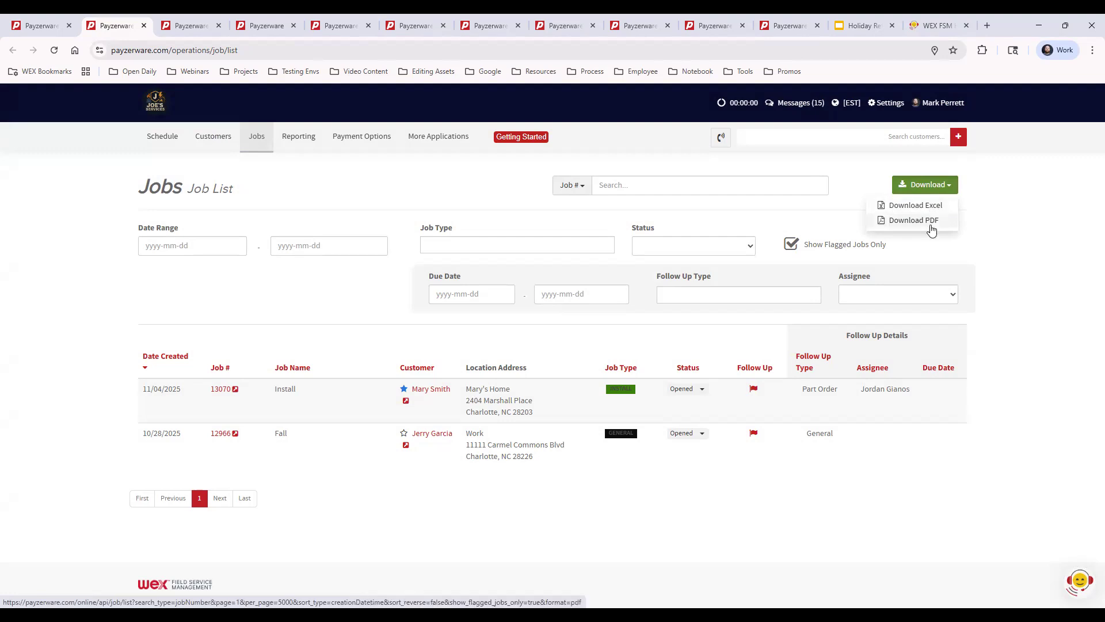
{"action": "left_click", "coordinate": [1021, 238]}
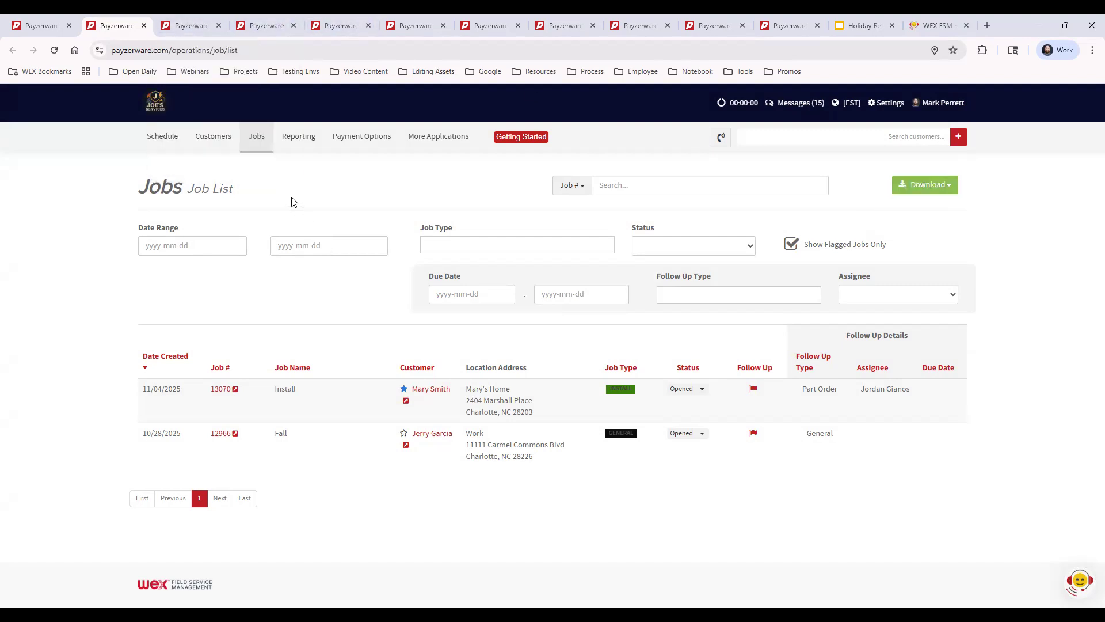
{"action": "left_click", "coordinate": [257, 141]}
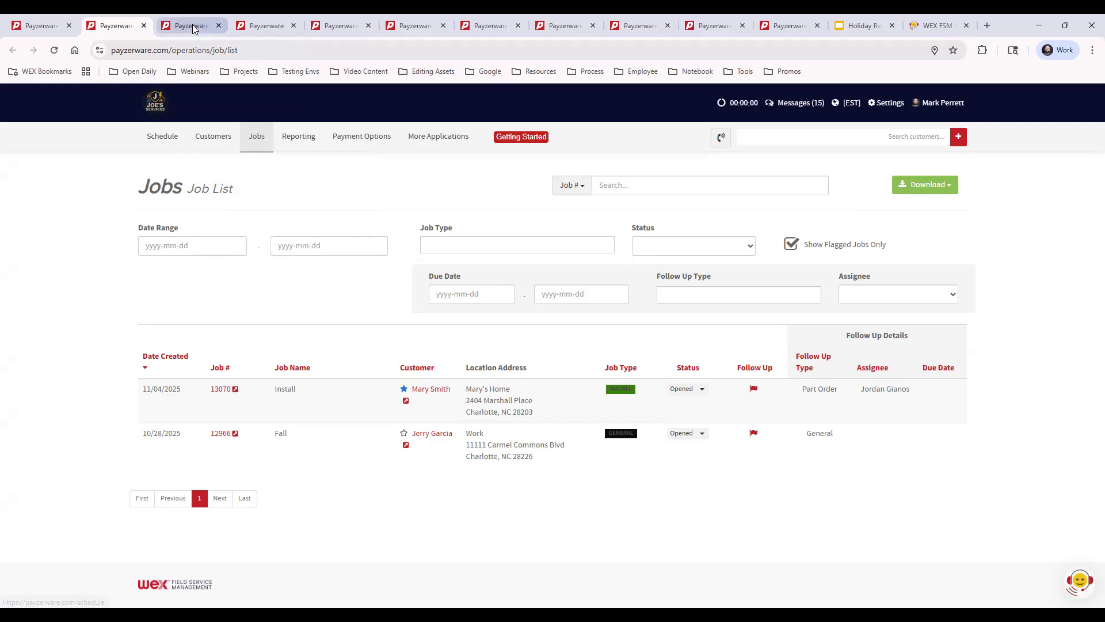
Switch to the invoice list, look through it and filter it by the auto sync status Not Ready
{"action": "left_click", "coordinate": [193, 28]}
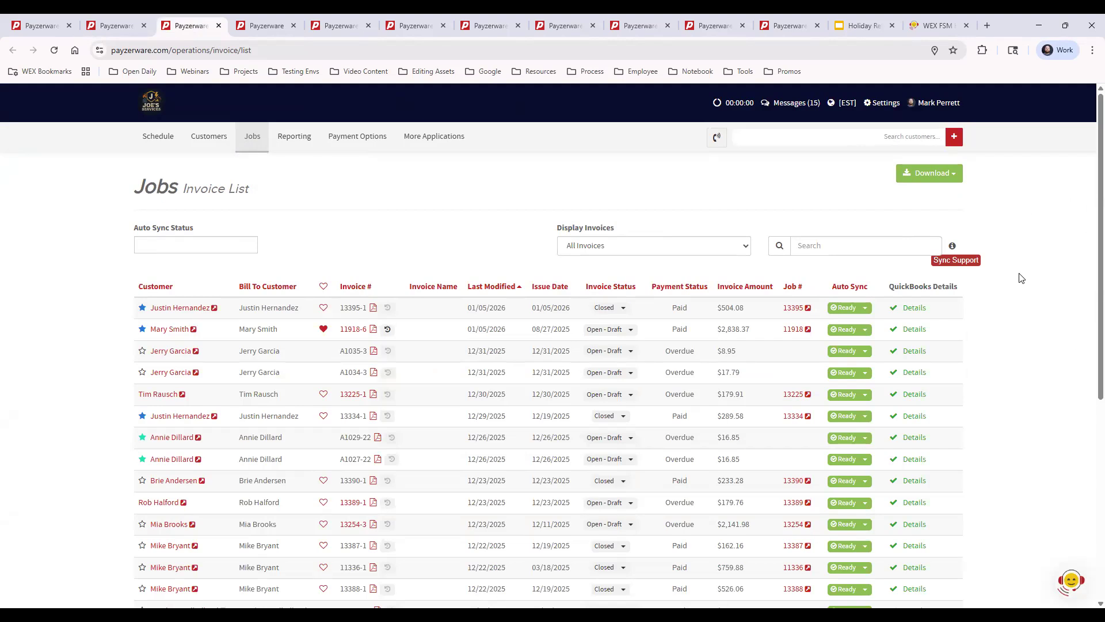
{"action": "scroll", "coordinate": [1020, 279], "scroll_direction": "down", "scroll_amount": 5}
{"action": "scroll", "coordinate": [1018, 316], "scroll_direction": "up", "scroll_amount": 7}
{"action": "left_click", "coordinate": [176, 247]}
{"action": "left_click", "coordinate": [191, 280]}
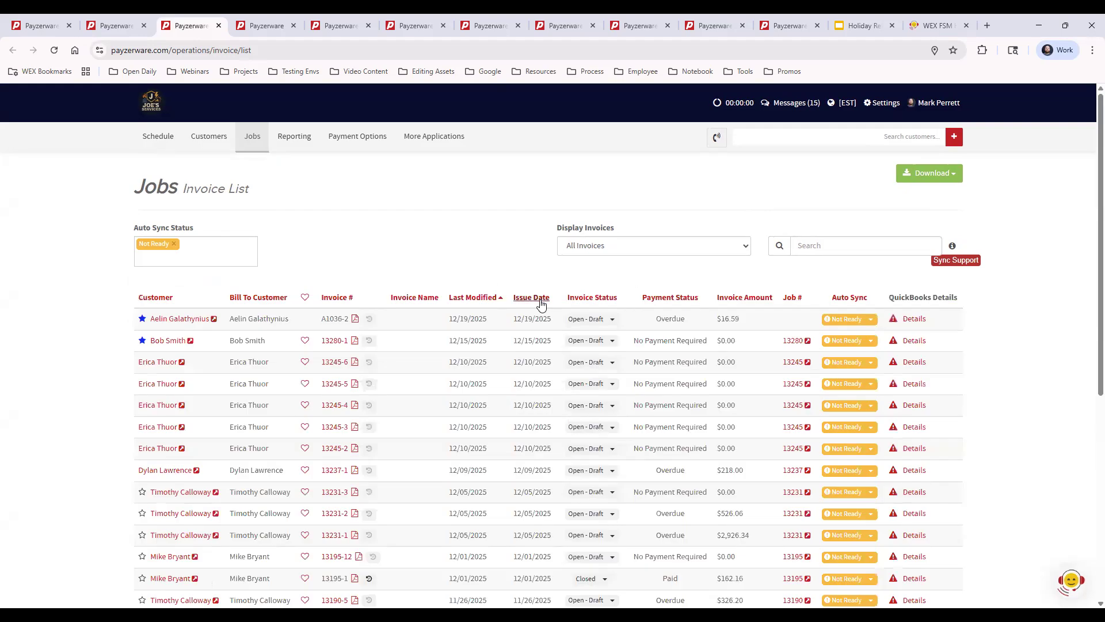
View the QuickBooks details of the second Not Ready invoice and the support help options, closing each without changes
{"action": "left_click", "coordinate": [914, 341]}
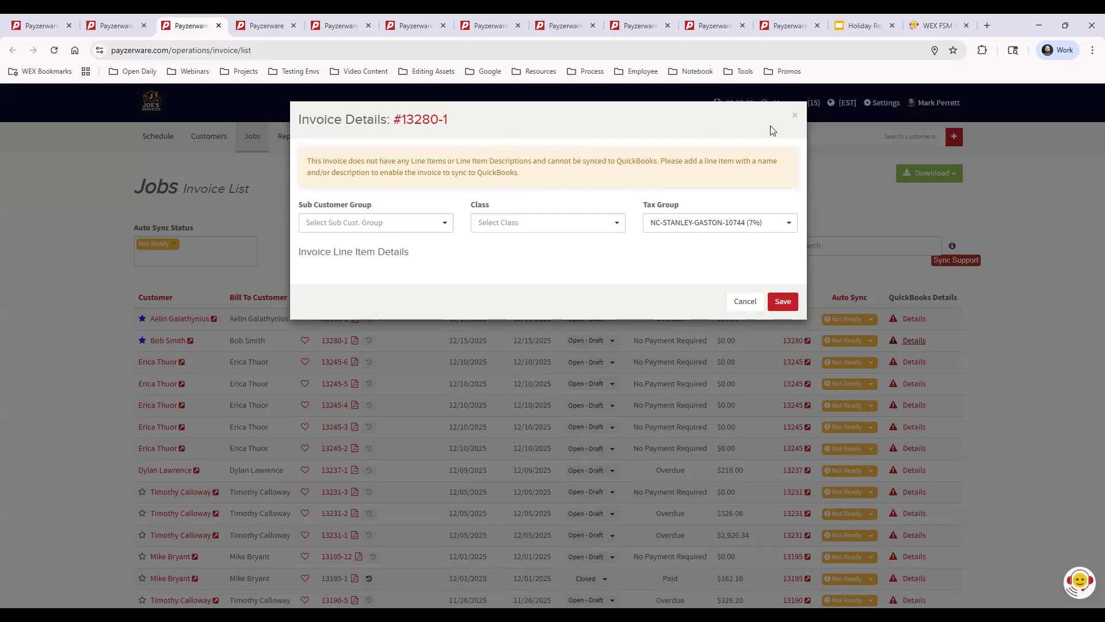
{"action": "left_click", "coordinate": [796, 119]}
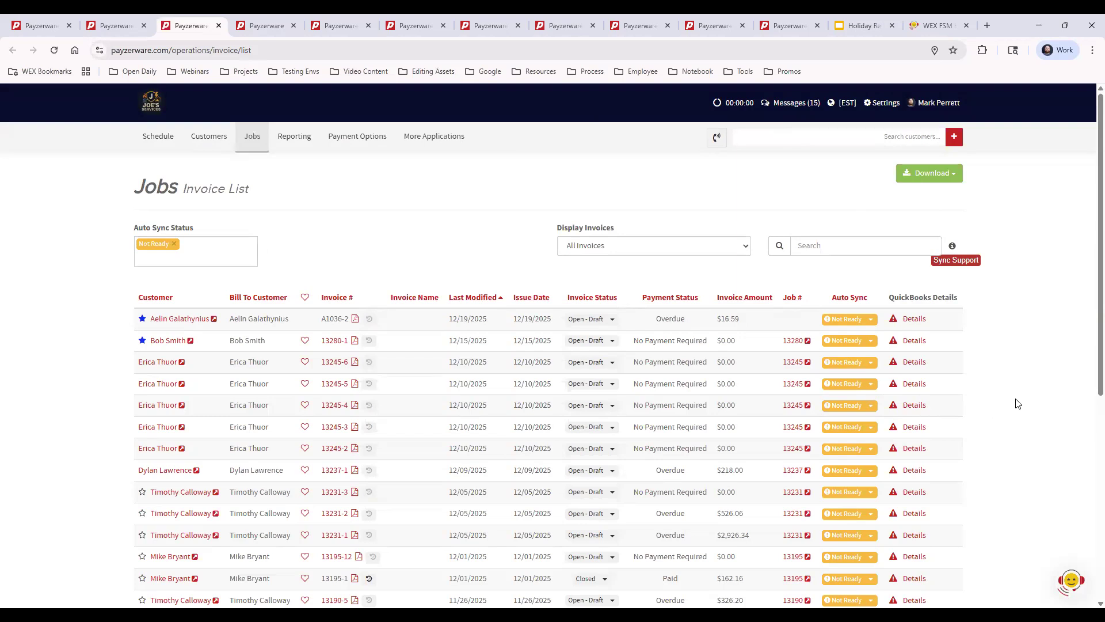
{"action": "left_click", "coordinate": [1071, 585]}
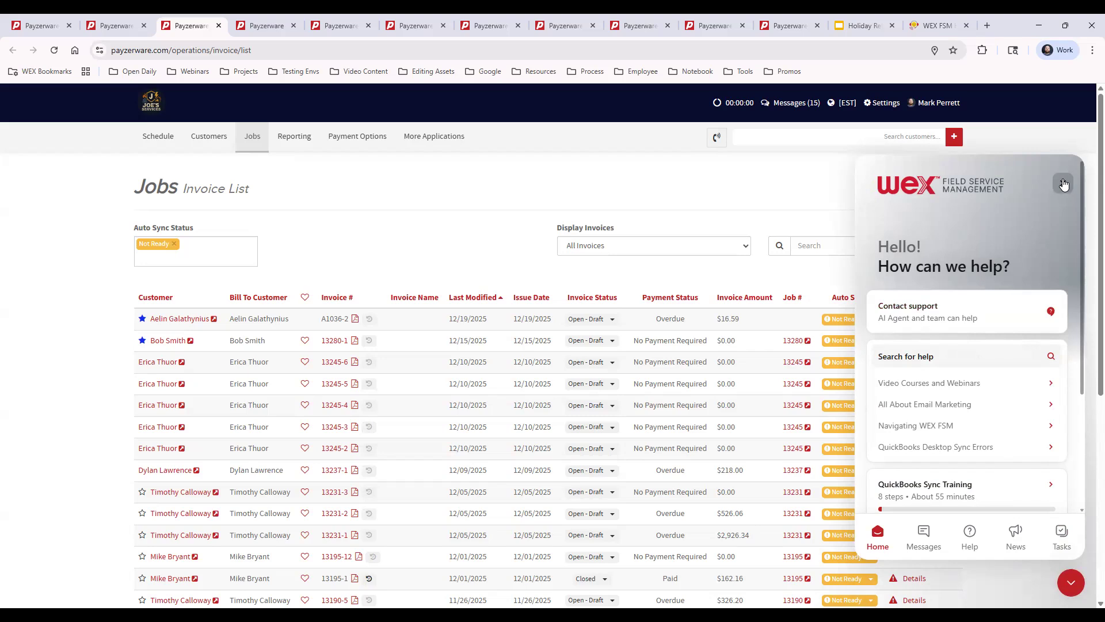
{"action": "left_click", "coordinate": [1063, 184]}
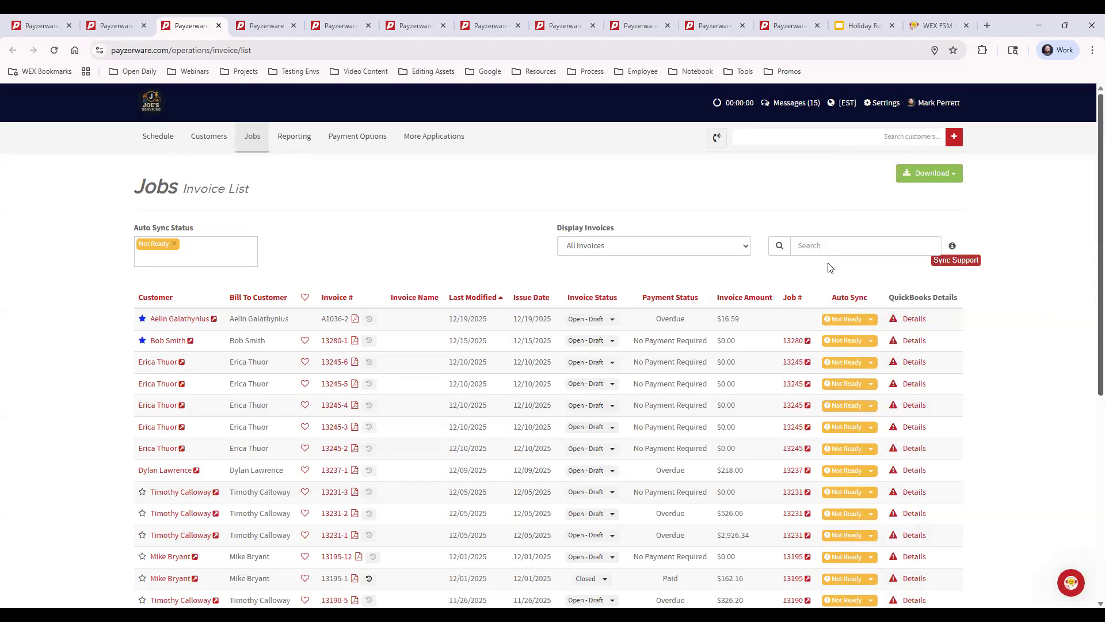
Switch to the reporting page and view which lists are available for jobs
{"action": "left_click", "coordinate": [260, 26]}
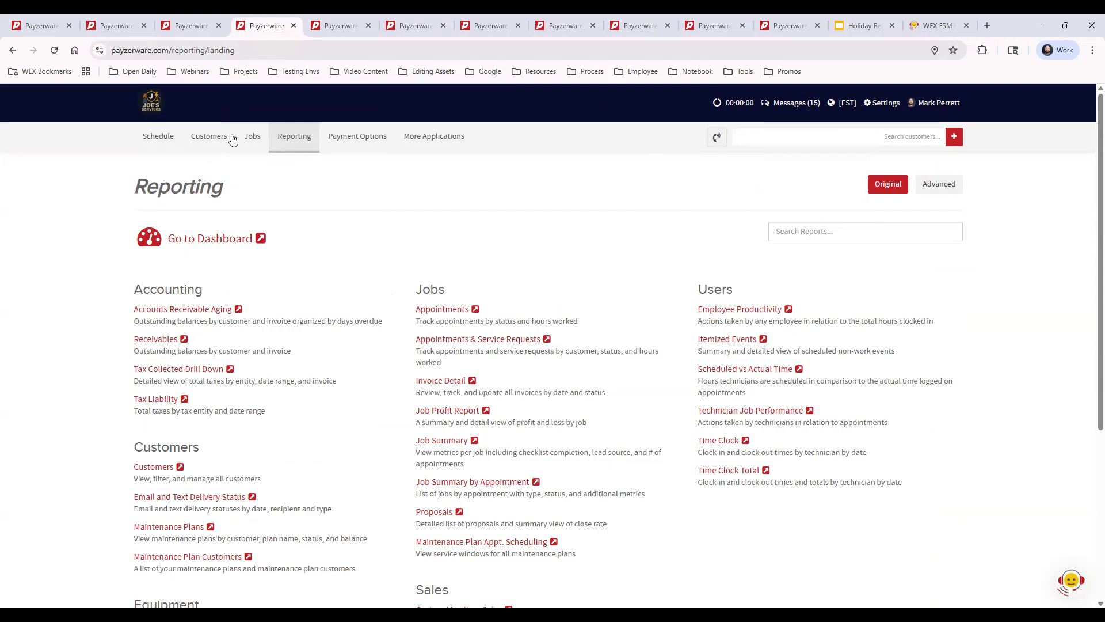
{"action": "left_click", "coordinate": [253, 136]}
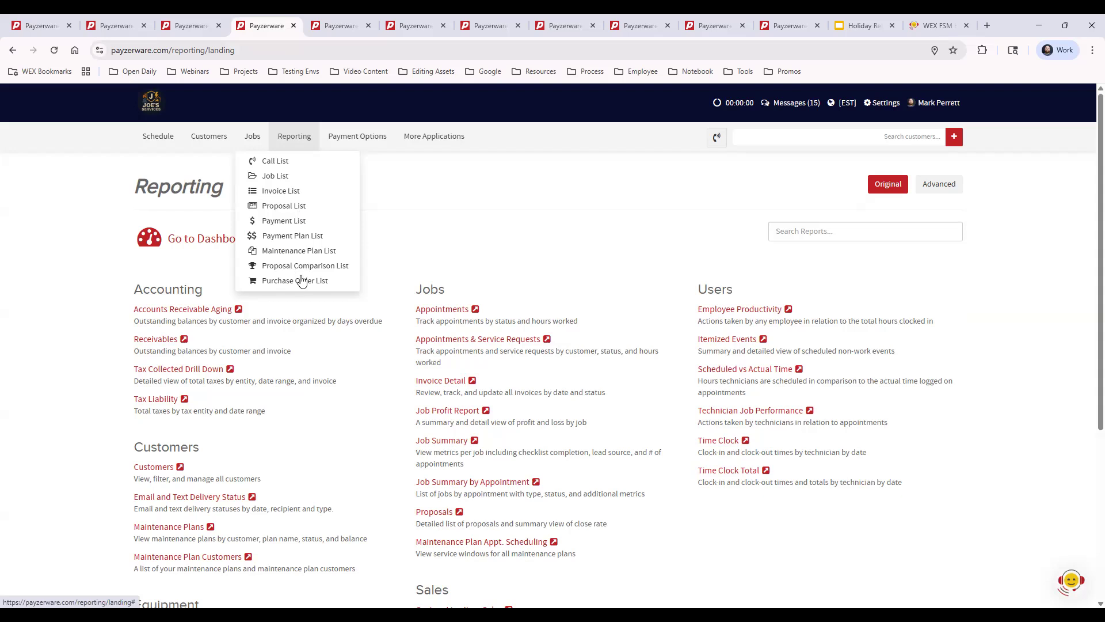
{"action": "left_click", "coordinate": [431, 210]}
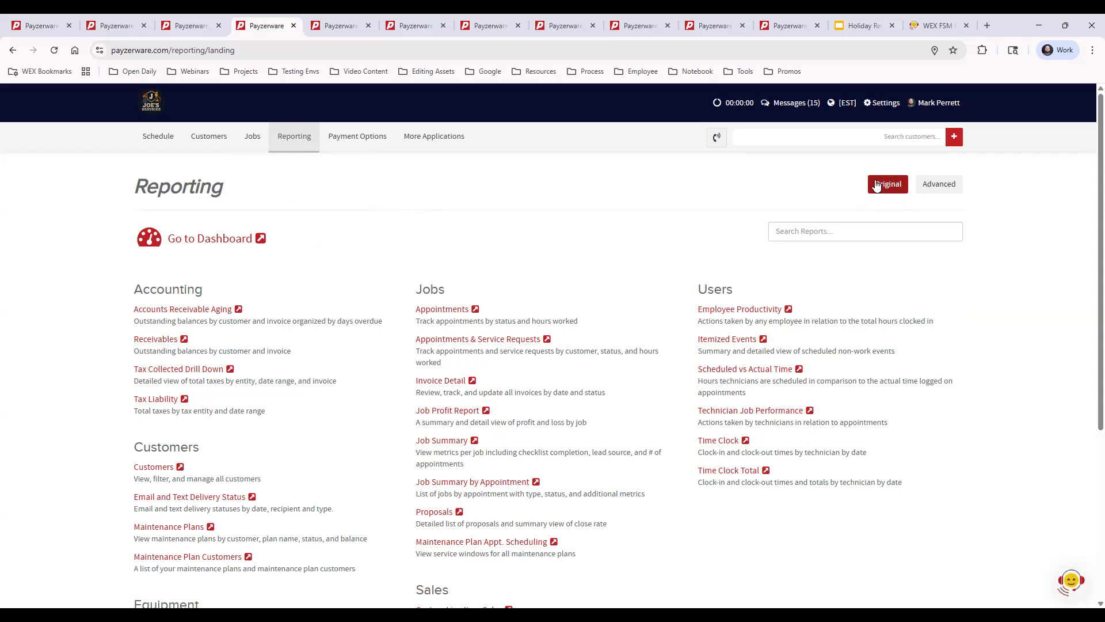
Switch to advanced reporting and examine the overview dashboard's invoice, payment, customer and proposal charts
{"action": "left_click", "coordinate": [939, 188]}
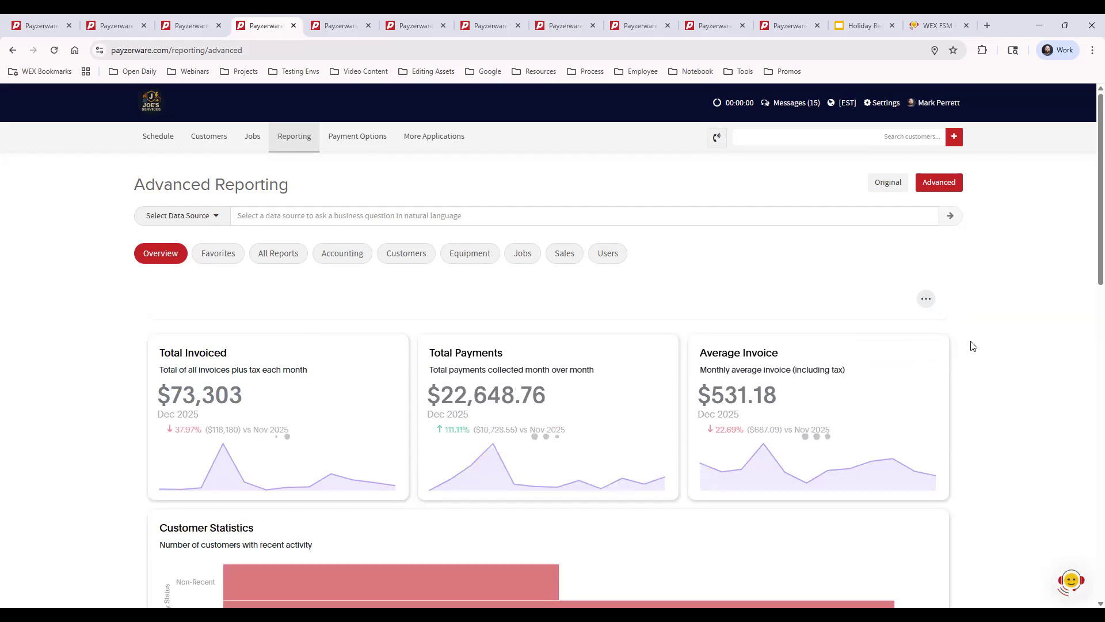
{"action": "scroll", "coordinate": [1028, 334], "scroll_direction": "down", "scroll_amount": 2}
{"action": "scroll", "coordinate": [1030, 335], "scroll_direction": "down", "scroll_amount": 3}
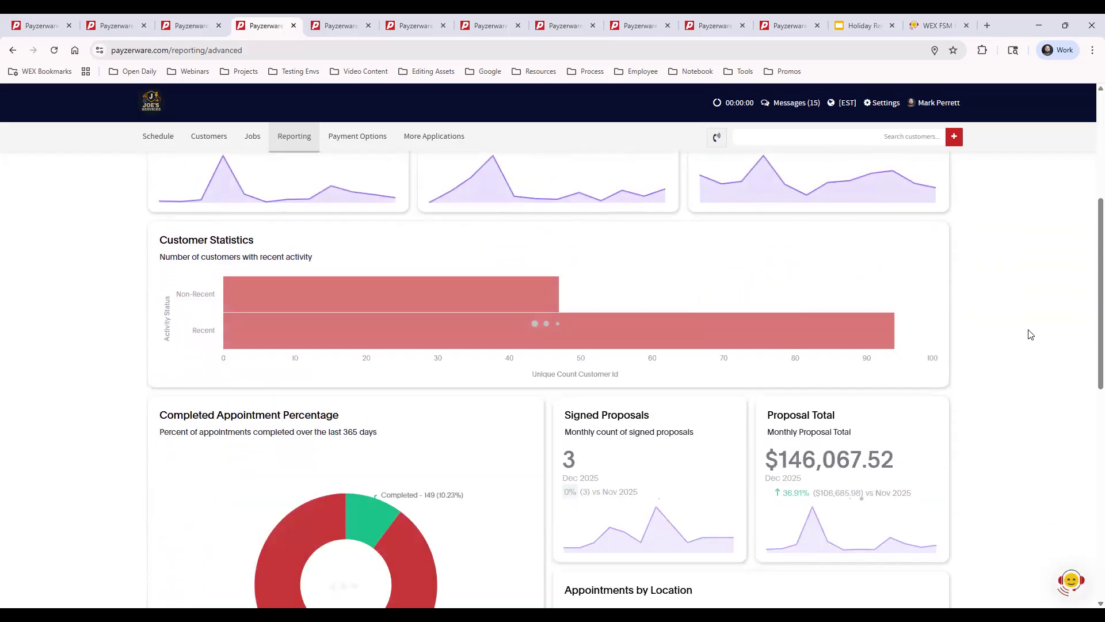
Look through the rest of the advanced overview dashboard and return to the original reporting view
{"action": "scroll", "coordinate": [1030, 335], "scroll_direction": "down", "scroll_amount": 2}
{"action": "scroll", "coordinate": [1029, 340], "scroll_direction": "up", "scroll_amount": 7}
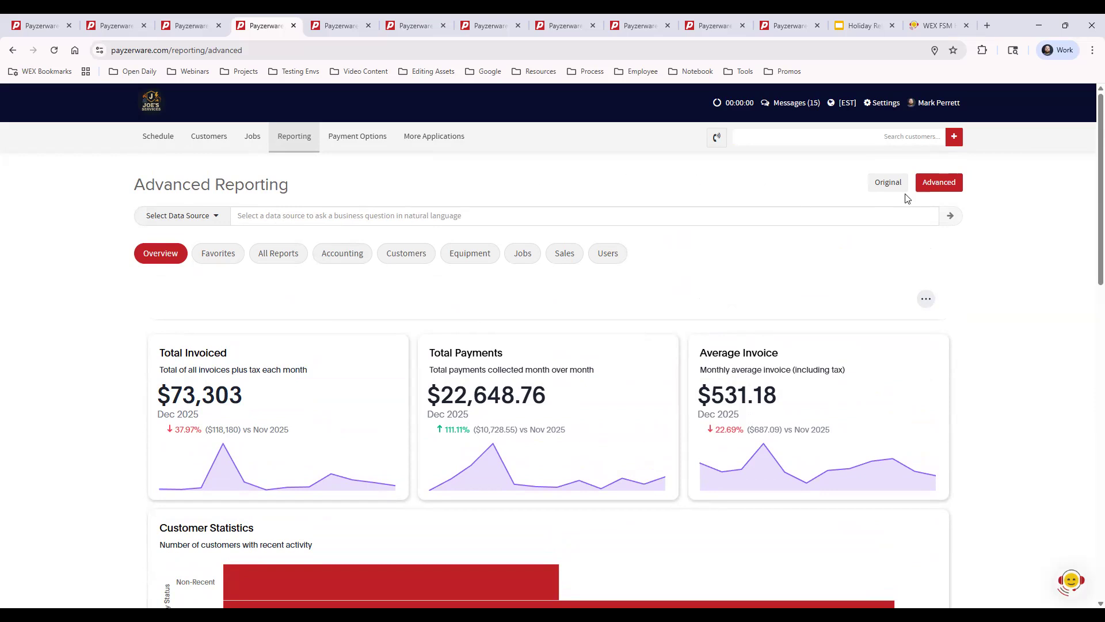
{"action": "left_click", "coordinate": [885, 184]}
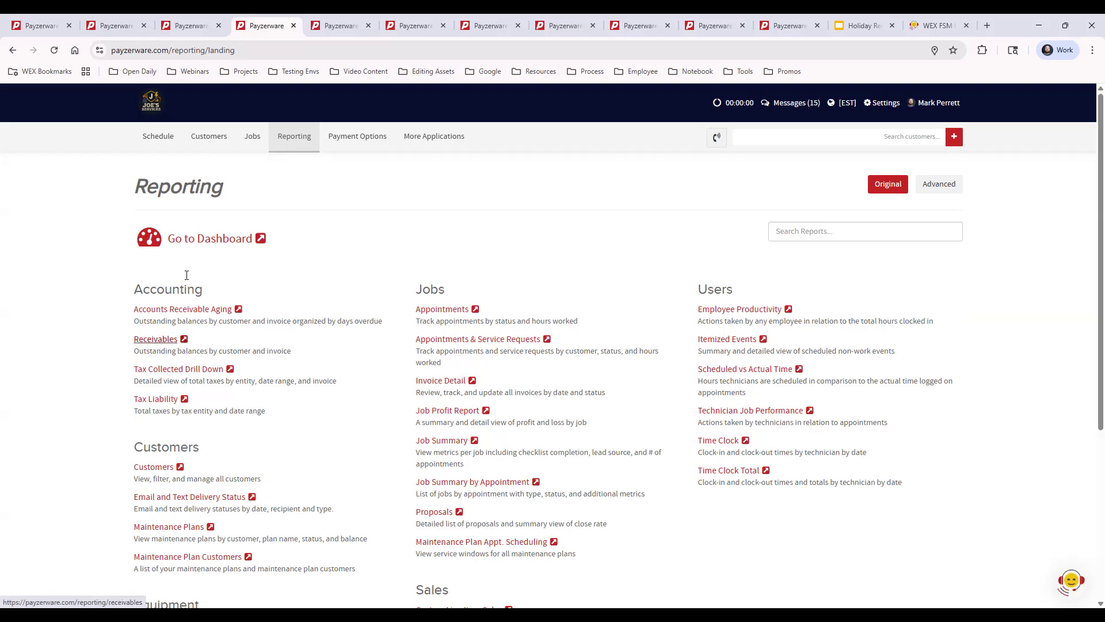
Switch to the Receivables report and set the start of its date range to 2025-12-01
{"action": "left_click", "coordinate": [345, 26]}
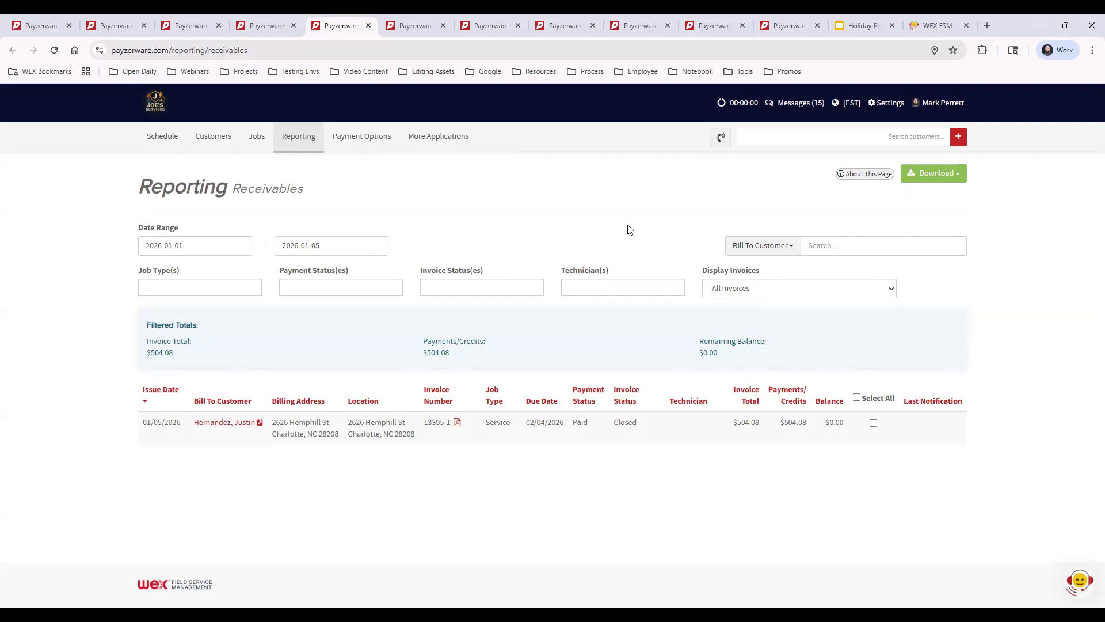
{"action": "left_click", "coordinate": [209, 245]}
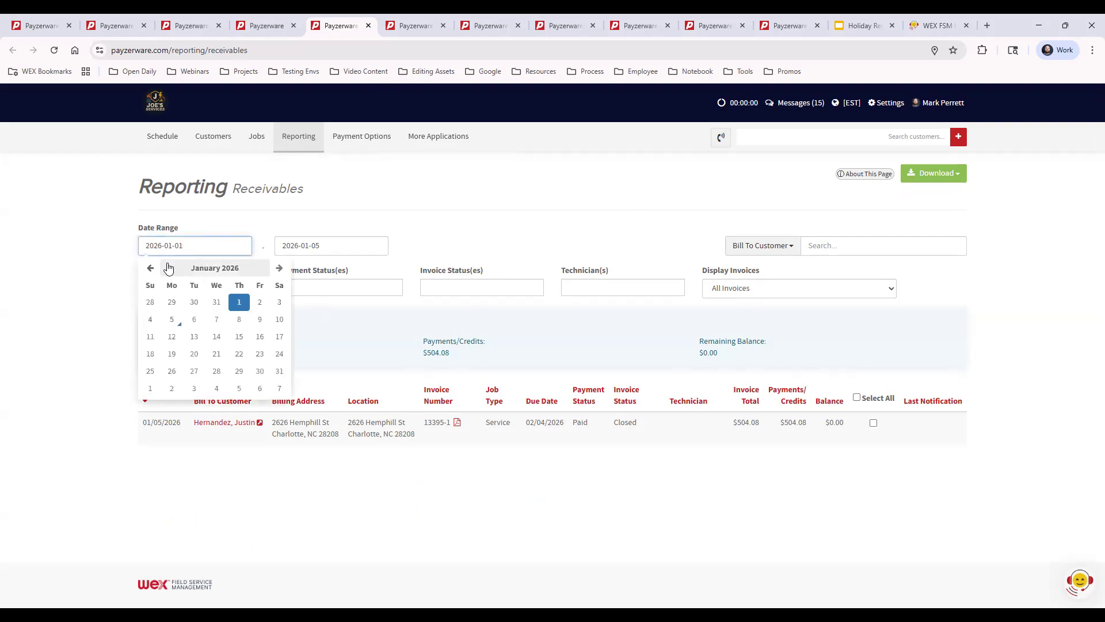
{"action": "left_click", "coordinate": [152, 269]}
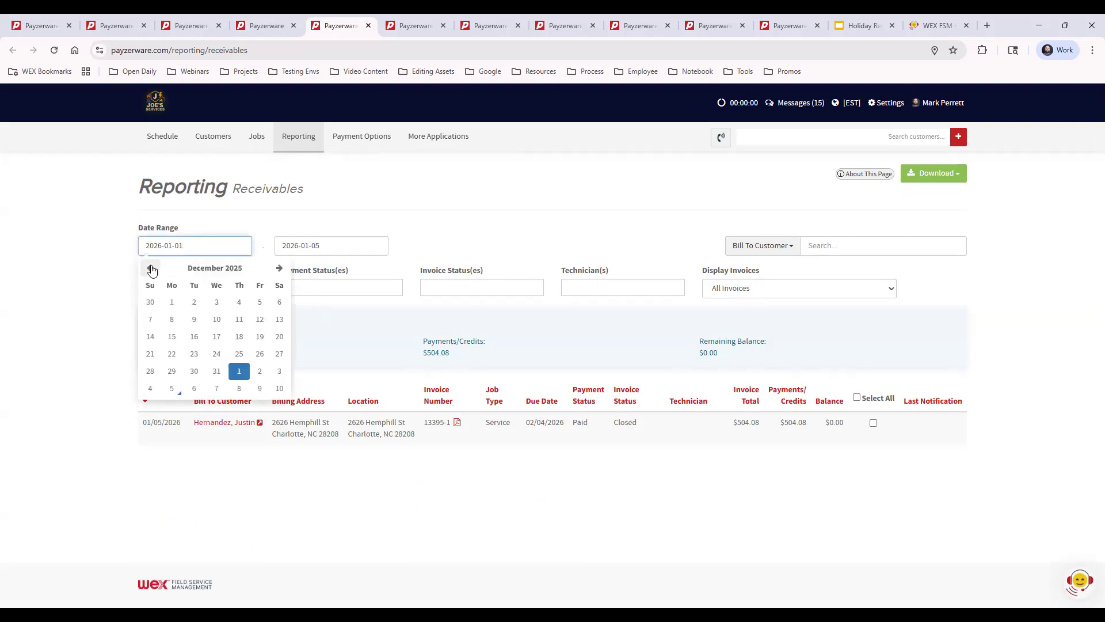
{"action": "left_click", "coordinate": [172, 302]}
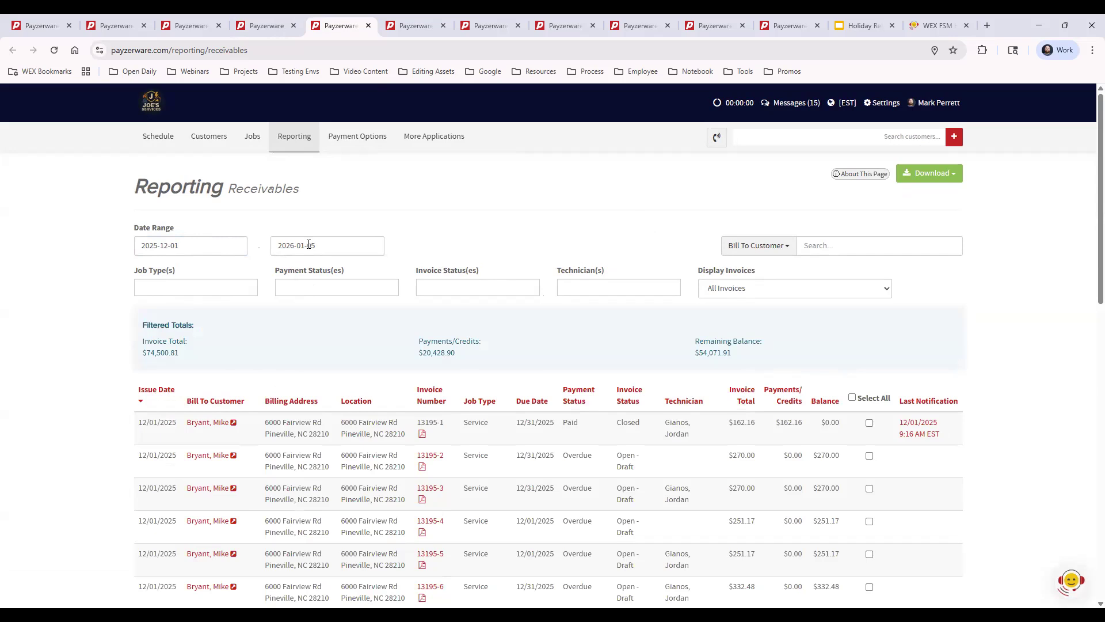
Filter the receivables by the payment status Overdue and select all listed invoices for bulk actions
{"action": "left_click", "coordinate": [340, 289]}
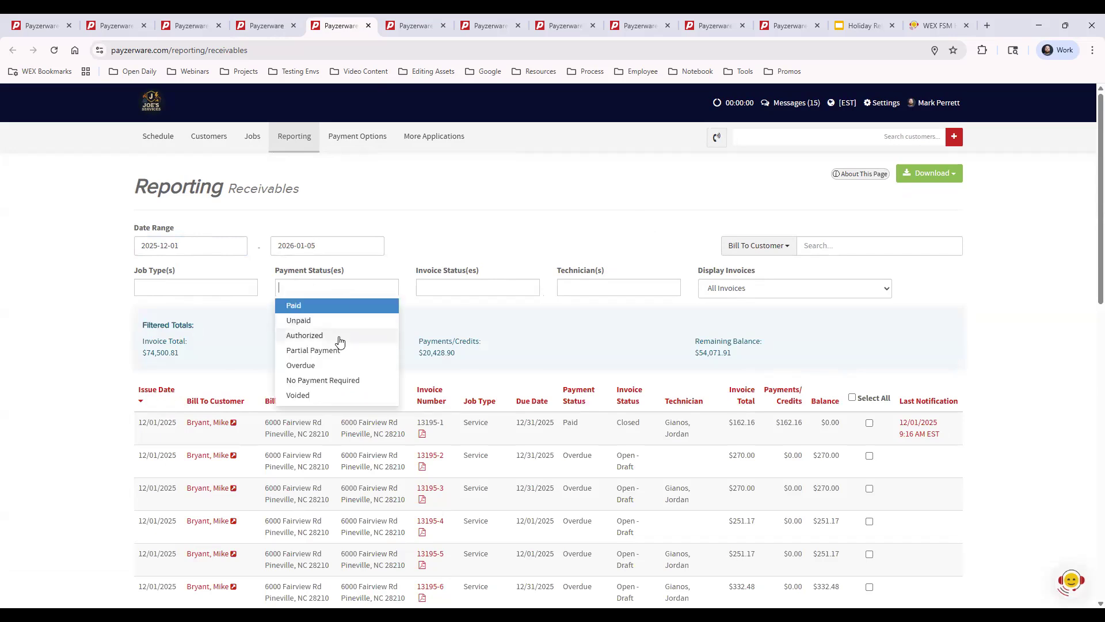
{"action": "left_click", "coordinate": [321, 367]}
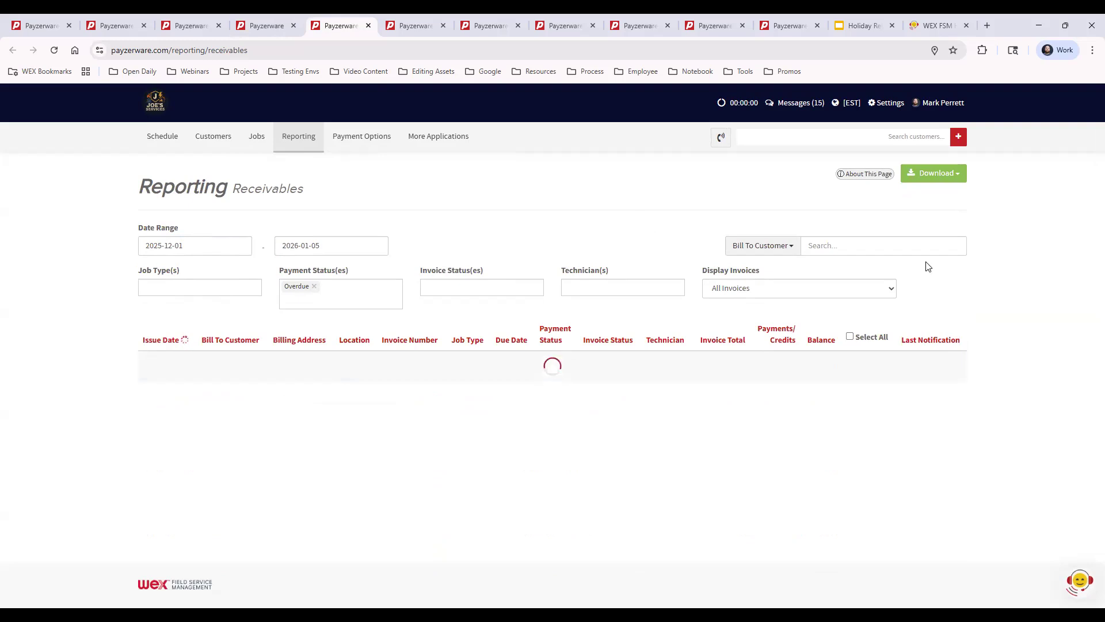
{"action": "left_click", "coordinate": [853, 408]}
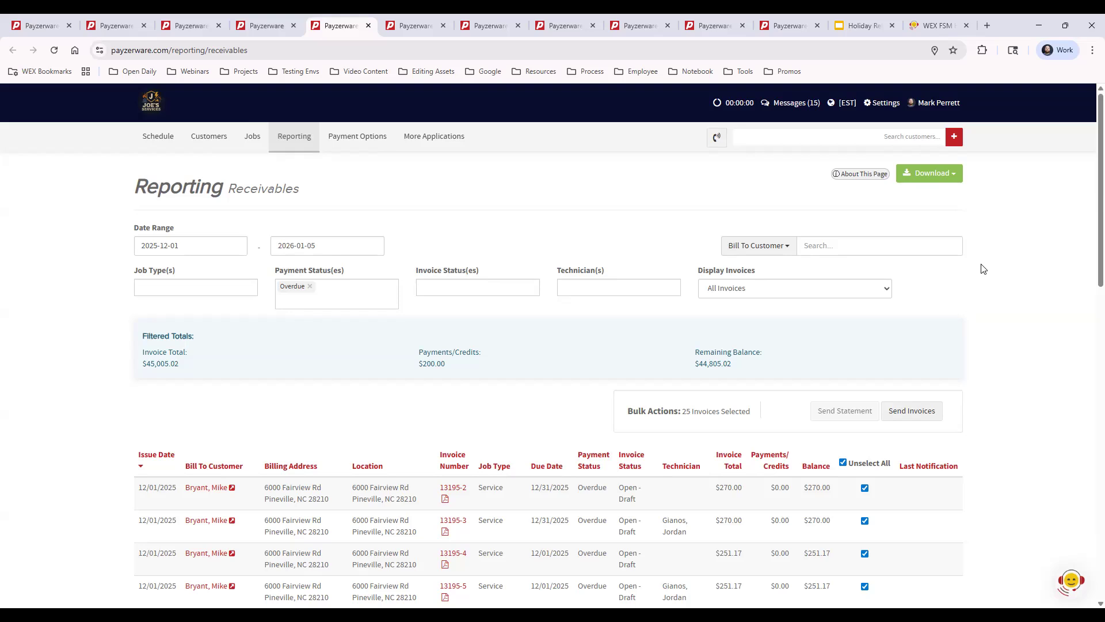
Switch to the Recurring Payments page and look through the overdue payments, selecting and deselecting the first one
{"action": "mouse_move", "coordinate": [362, 137]}
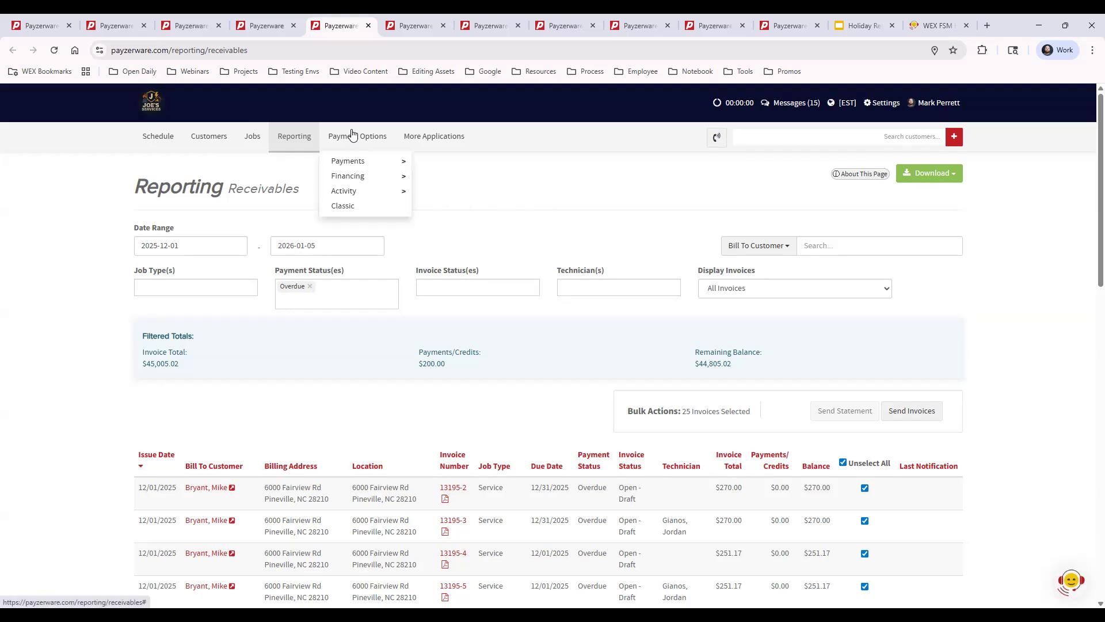
{"action": "mouse_move", "coordinate": [364, 164]}
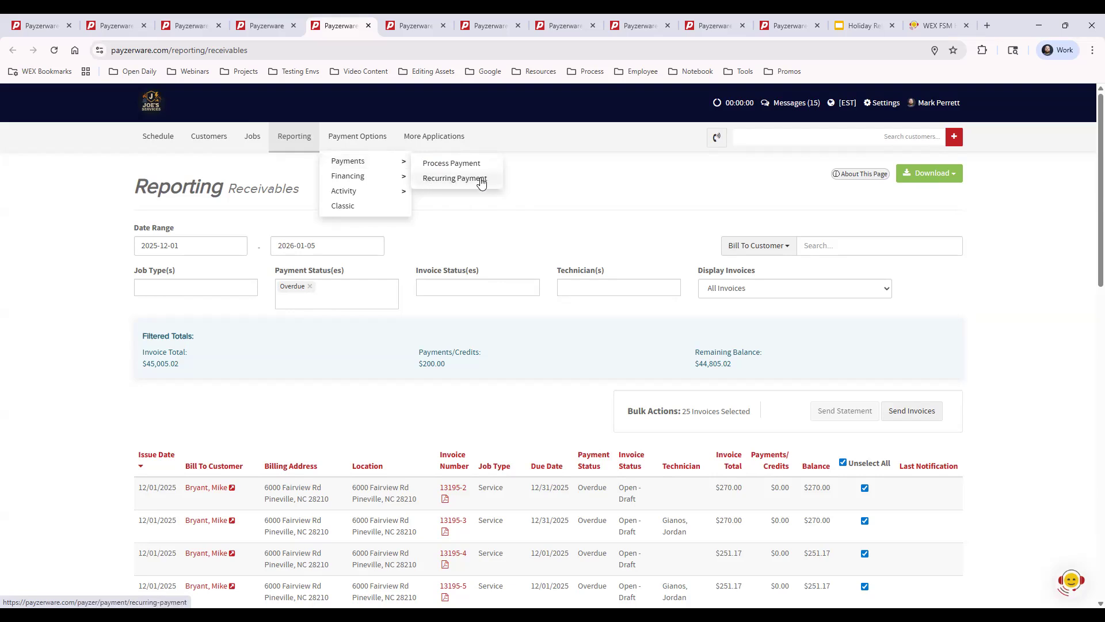
{"action": "left_click", "coordinate": [402, 24]}
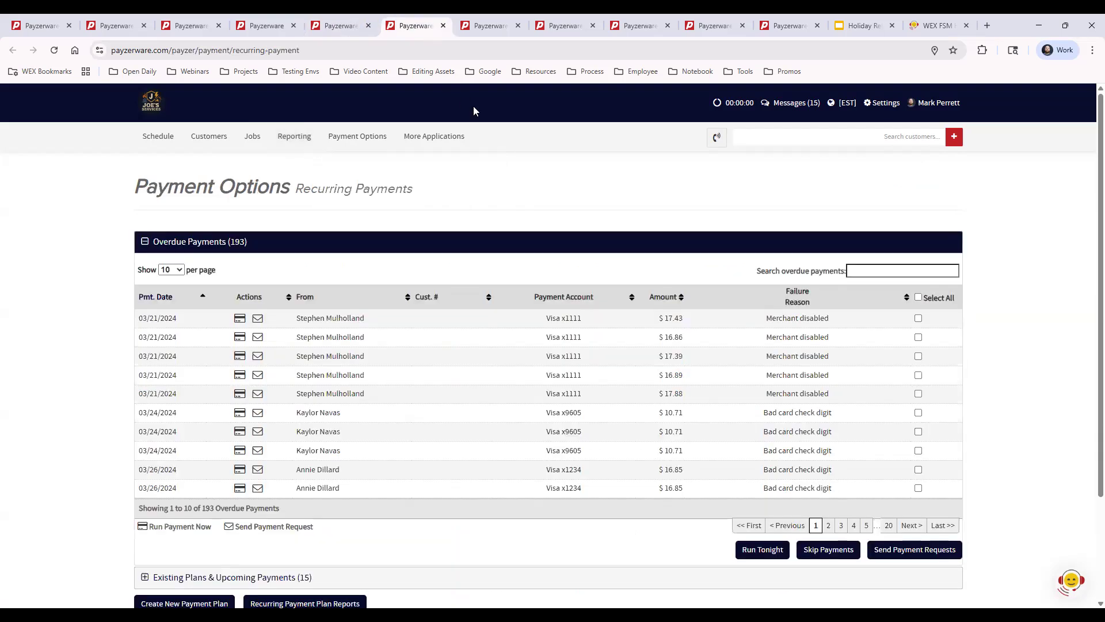
{"action": "left_click", "coordinate": [193, 246]}
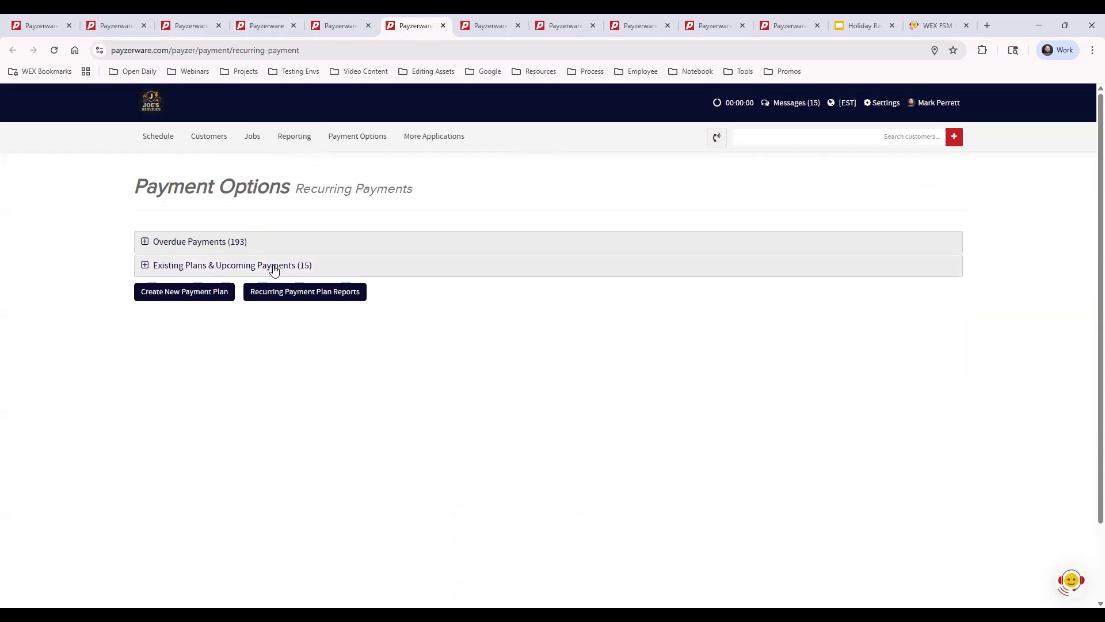
{"action": "left_click", "coordinate": [255, 242]}
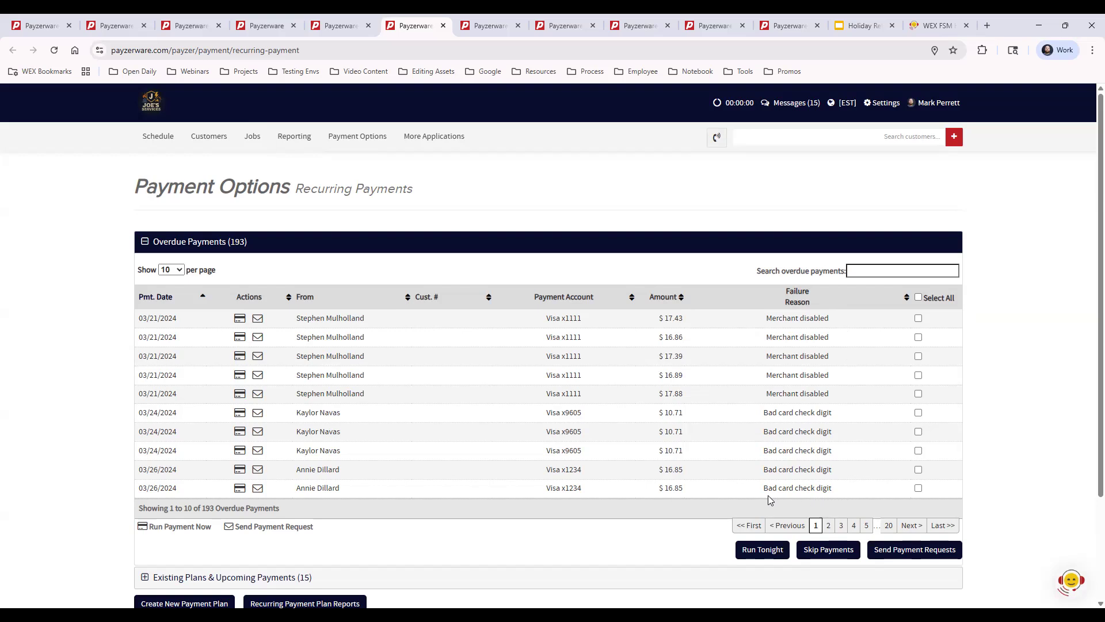
{"action": "left_click", "coordinate": [918, 318]}
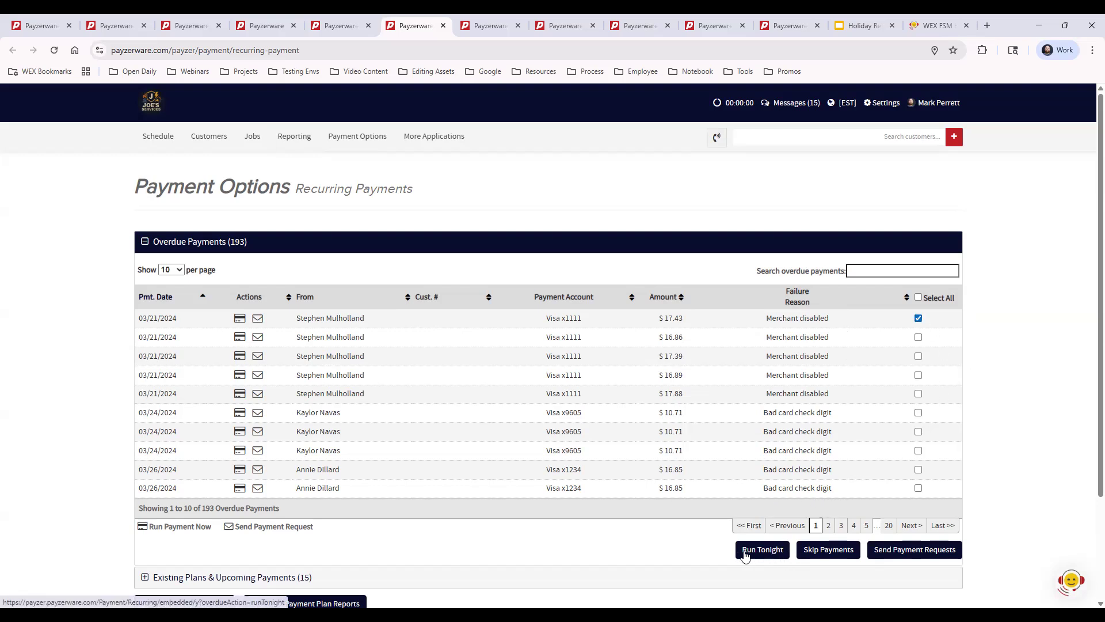
{"action": "left_click", "coordinate": [918, 319]}
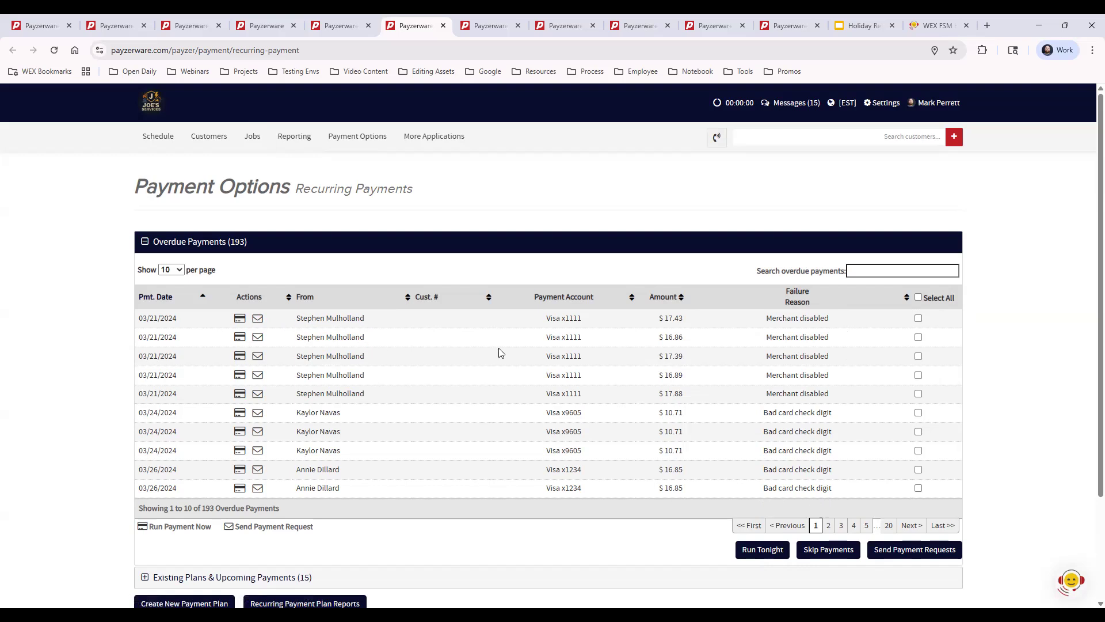
Expand the existing plans and upcoming payments on the Recurring Payments page and look through them
{"action": "scroll", "coordinate": [498, 354], "scroll_direction": "down", "scroll_amount": 1}
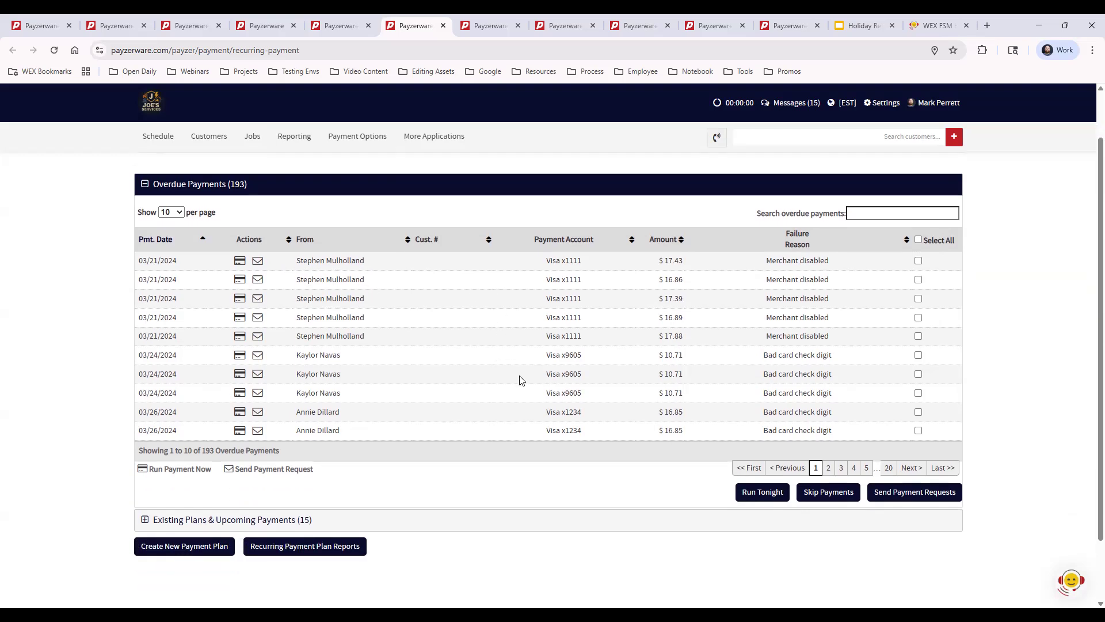
{"action": "left_click", "coordinate": [271, 520]}
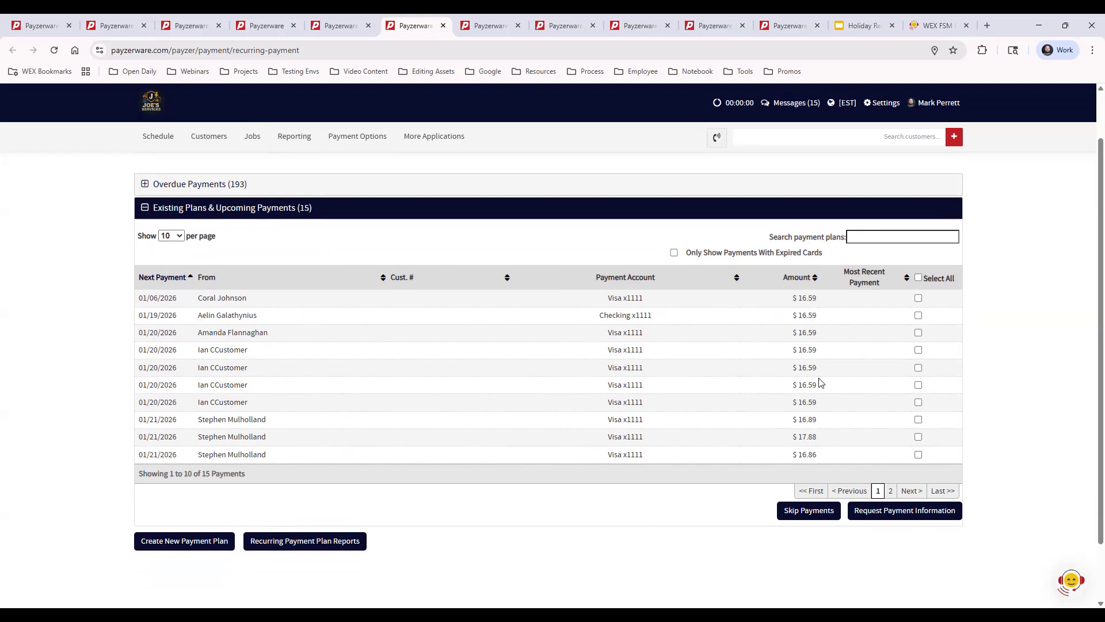
{"action": "scroll", "coordinate": [725, 463], "scroll_direction": "up", "scroll_amount": 1}
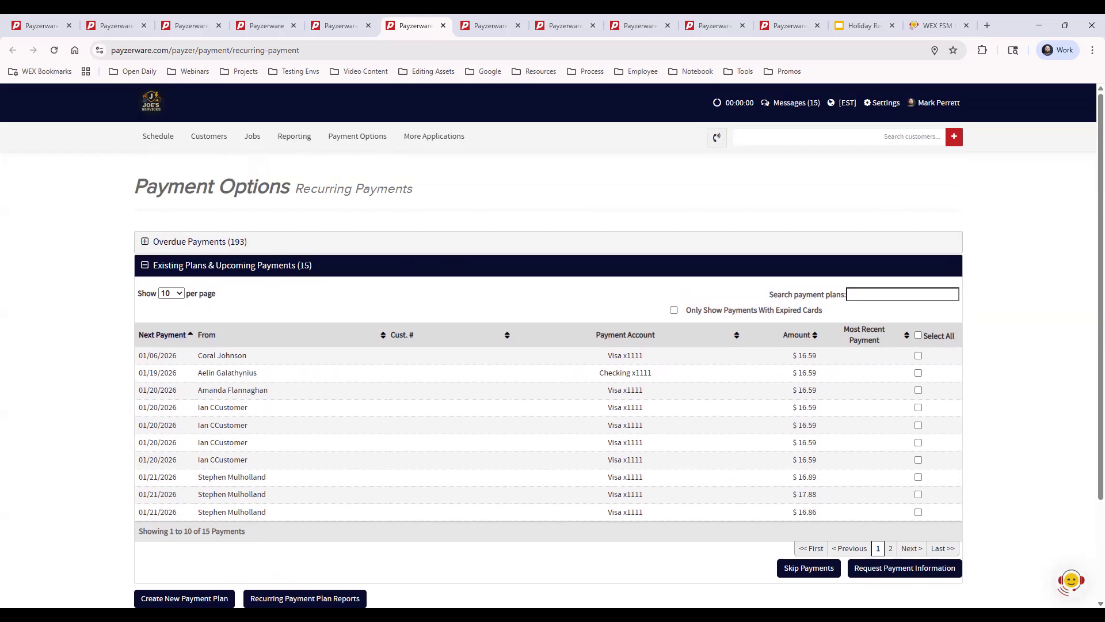
View the payment activity options and switch to the payment Transactions page
{"action": "left_click", "coordinate": [384, 135]}
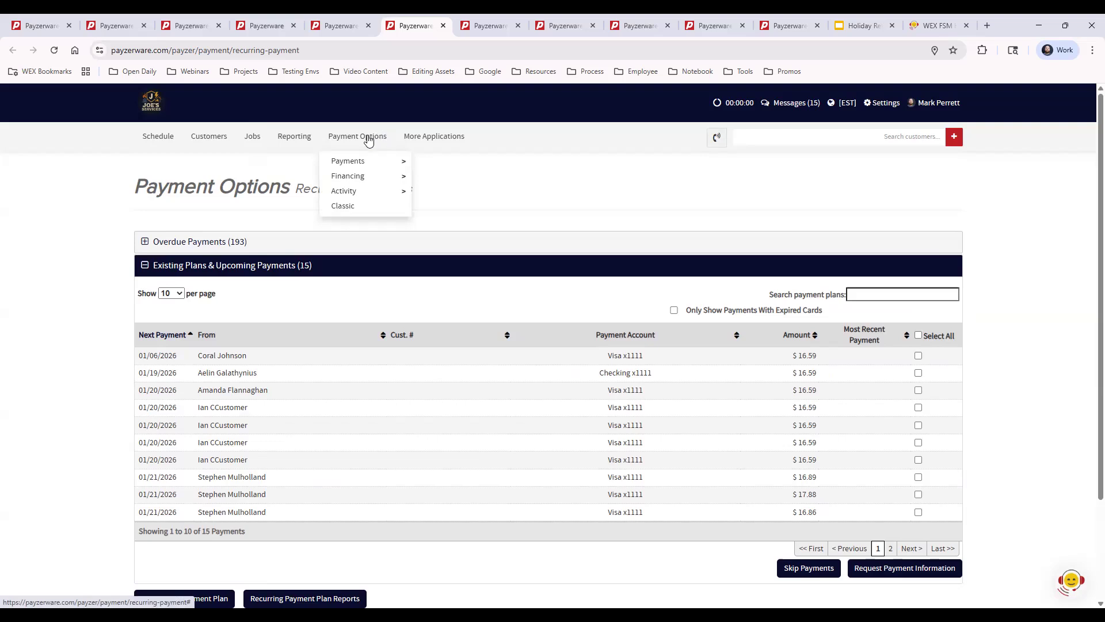
{"action": "mouse_move", "coordinate": [366, 192]}
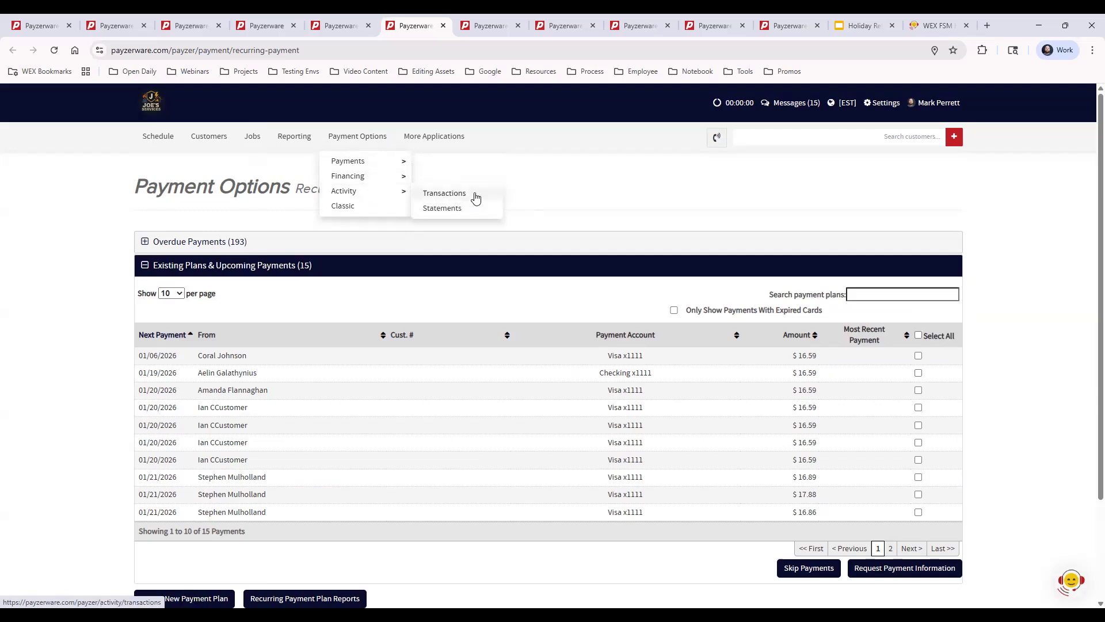
{"action": "left_click", "coordinate": [487, 25]}
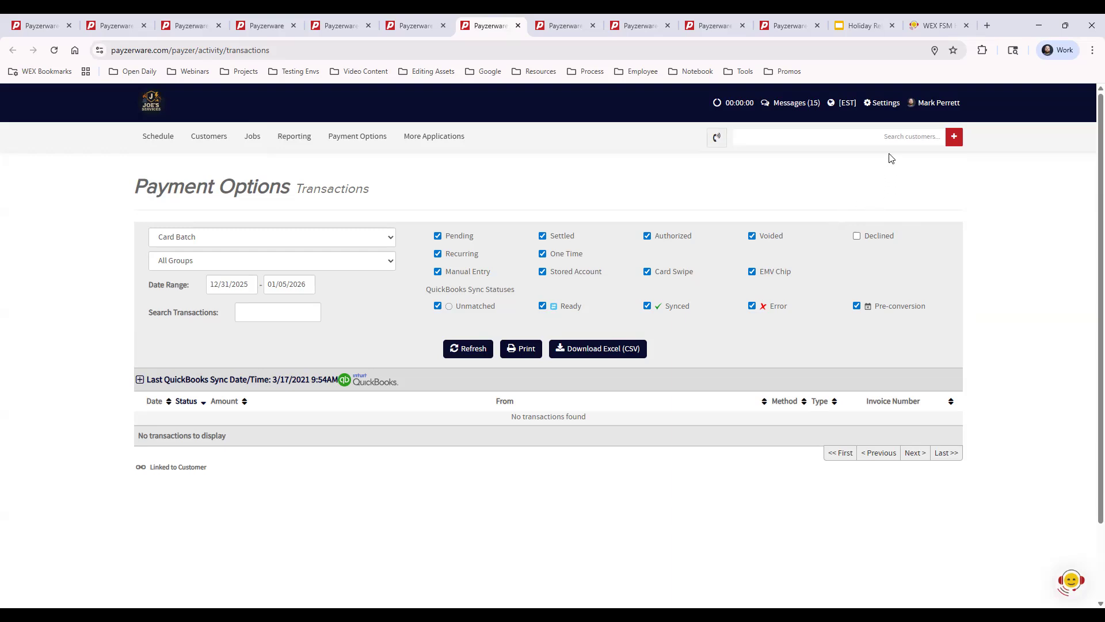
Switch to the Manage Subscriptions settings and examine the Payment Options offerings for financing lenders, check acceptance and card readers
{"action": "left_click", "coordinate": [882, 106]}
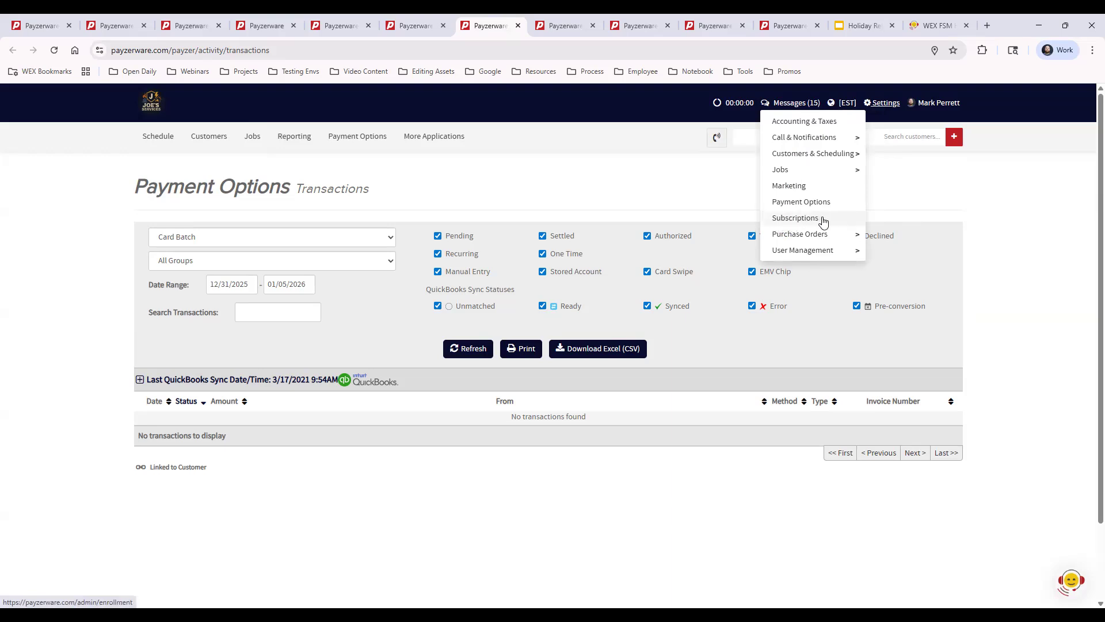
{"action": "left_click", "coordinate": [567, 26]}
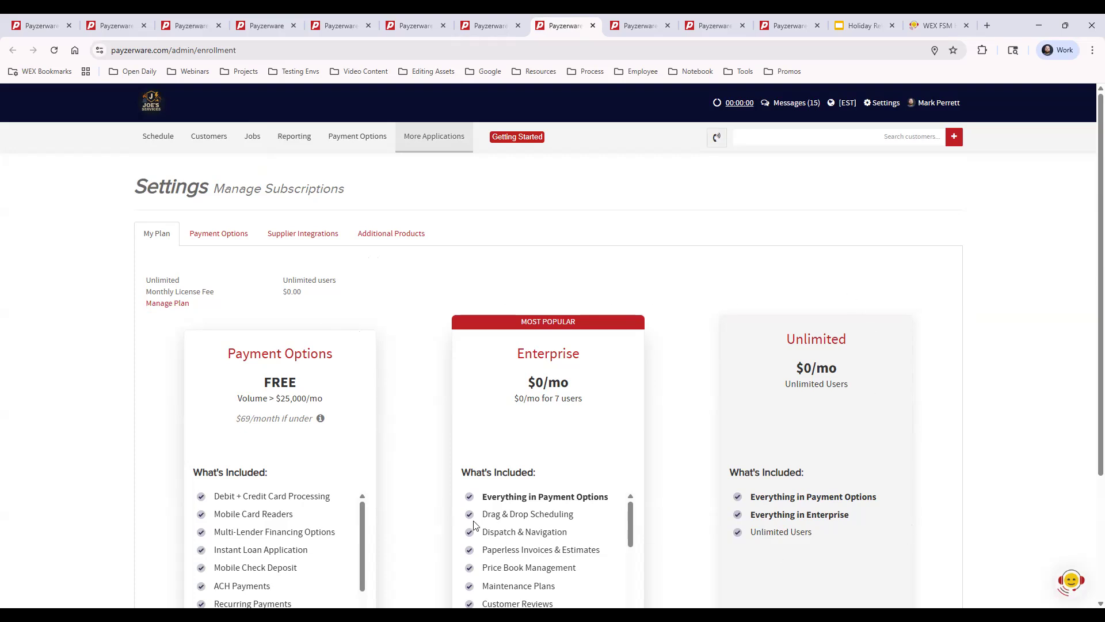
{"action": "left_click", "coordinate": [218, 236]}
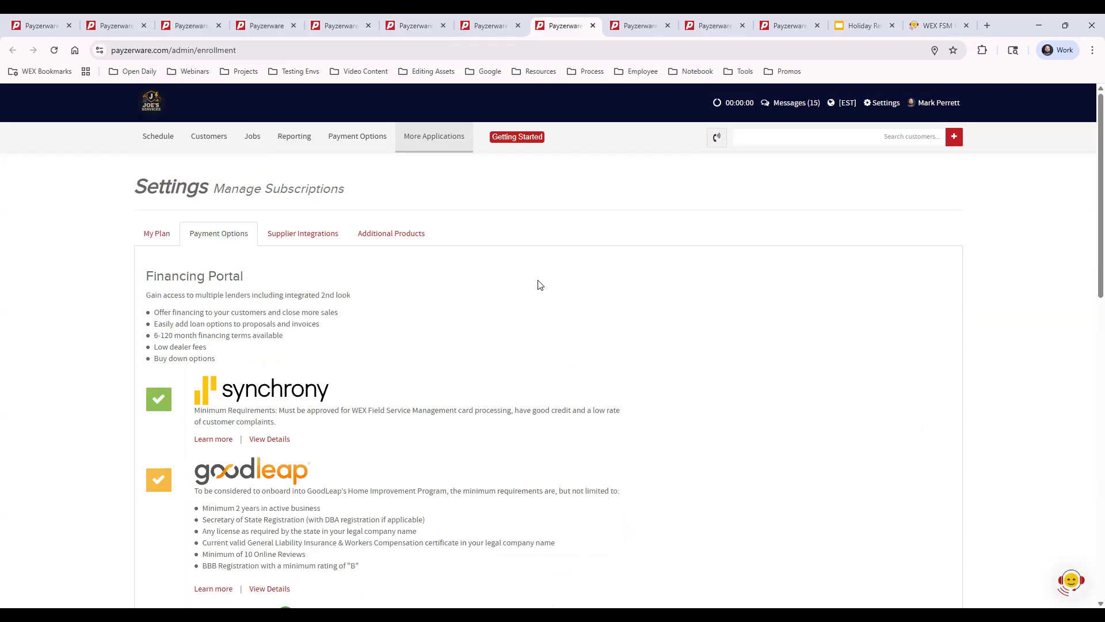
{"action": "scroll", "coordinate": [681, 557], "scroll_direction": "down", "scroll_amount": 10}
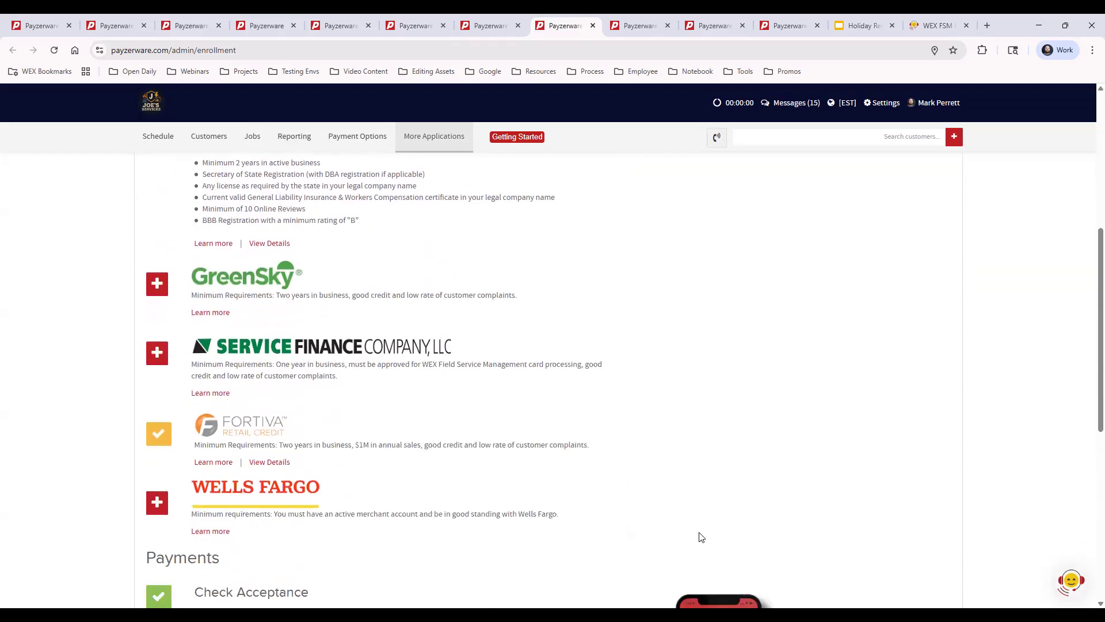
{"action": "scroll", "coordinate": [699, 530], "scroll_direction": "down", "scroll_amount": 2}
{"action": "scroll", "coordinate": [695, 523], "scroll_direction": "up", "scroll_amount": 1}
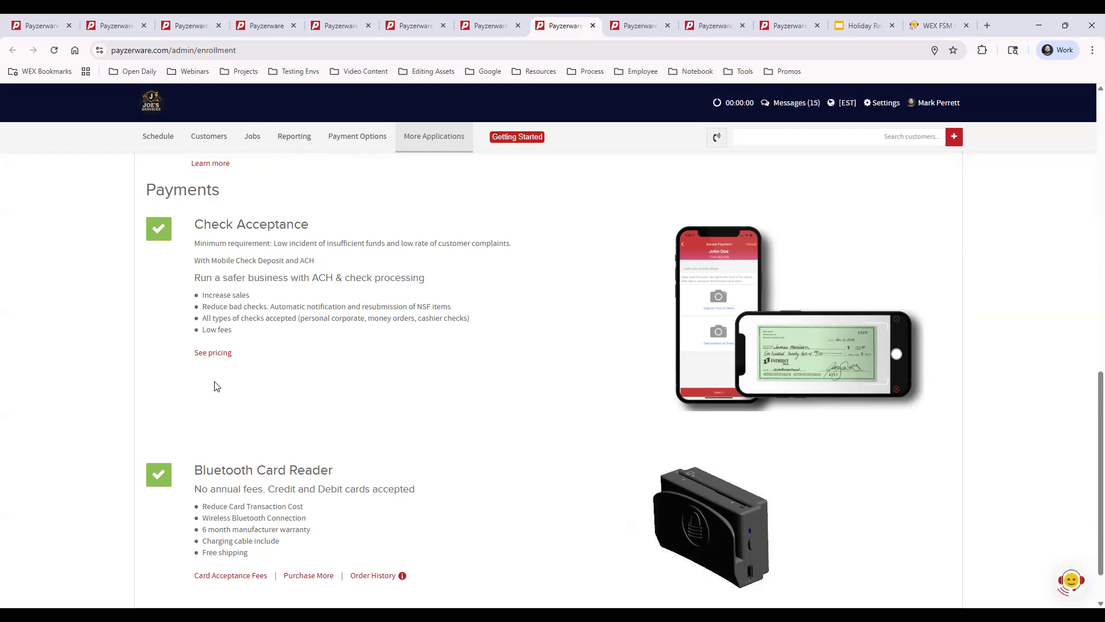
{"action": "scroll", "coordinate": [315, 399], "scroll_direction": "down", "scroll_amount": 1}
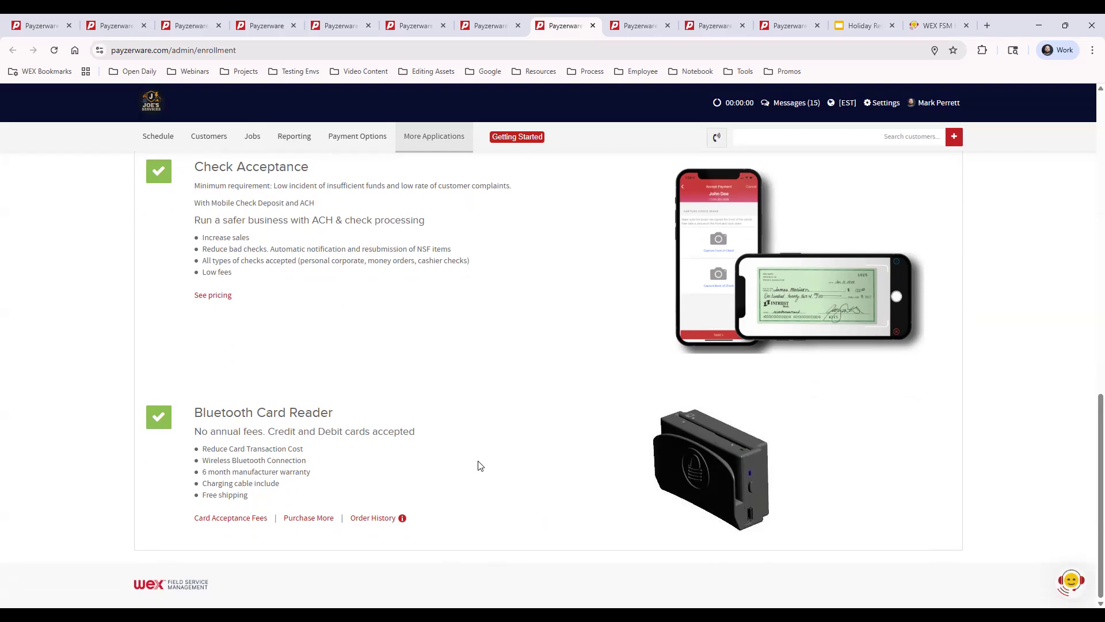
{"action": "scroll", "coordinate": [477, 465], "scroll_direction": "up", "scroll_amount": 1}
{"action": "scroll", "coordinate": [478, 465], "scroll_direction": "up", "scroll_amount": 10}
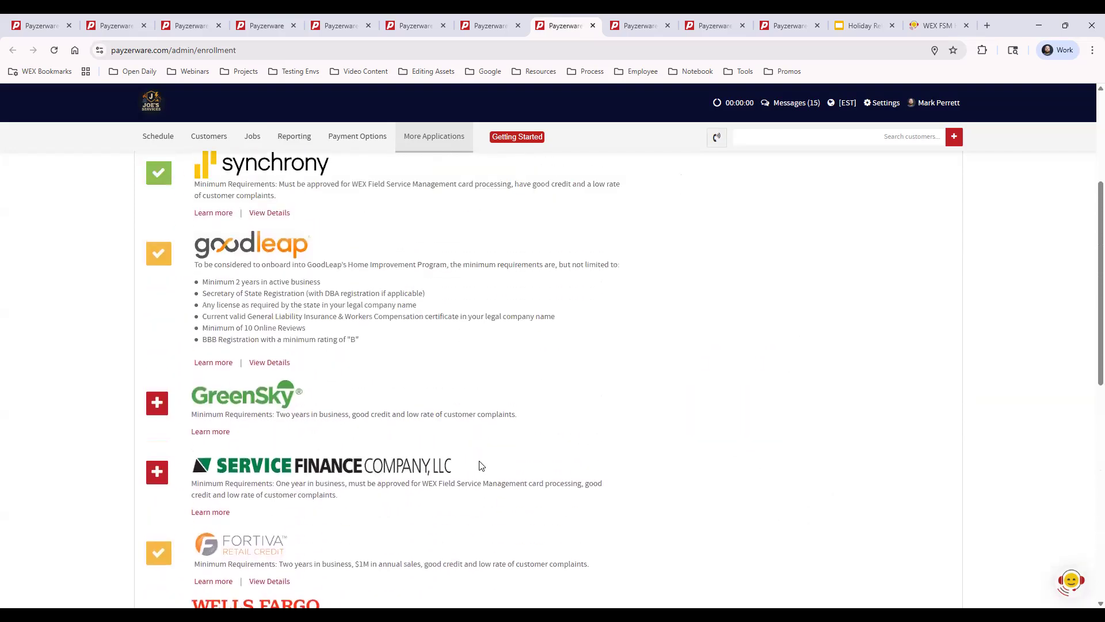
{"action": "scroll", "coordinate": [481, 465], "scroll_direction": "up", "scroll_amount": 2}
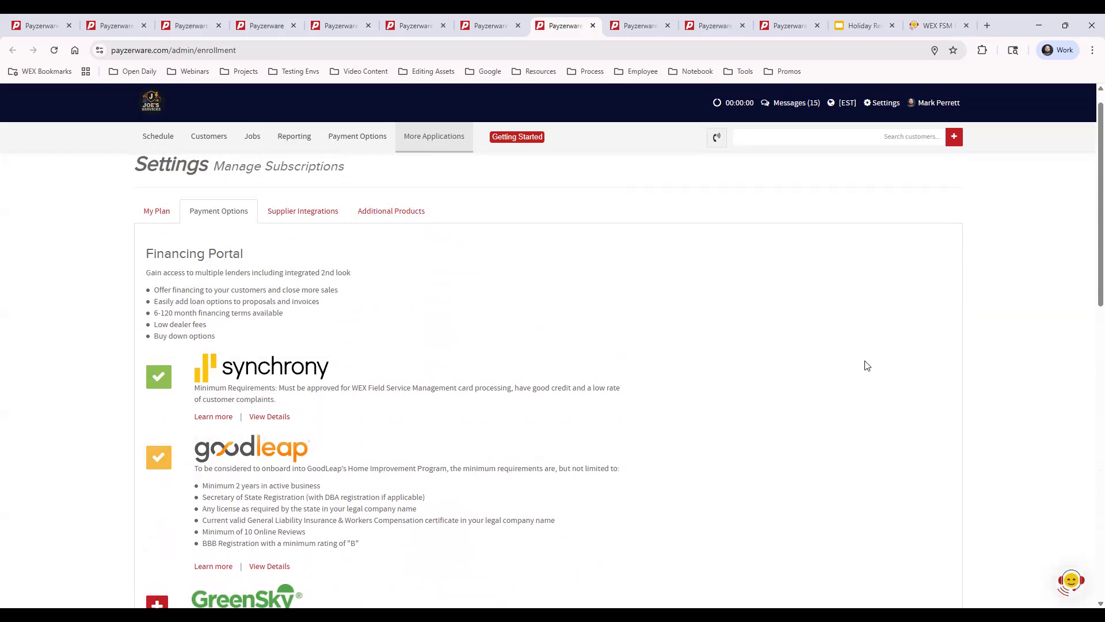
Open the Video Courses and Webinars help article and look through its course and past webinar lists
{"action": "left_click", "coordinate": [1072, 584]}
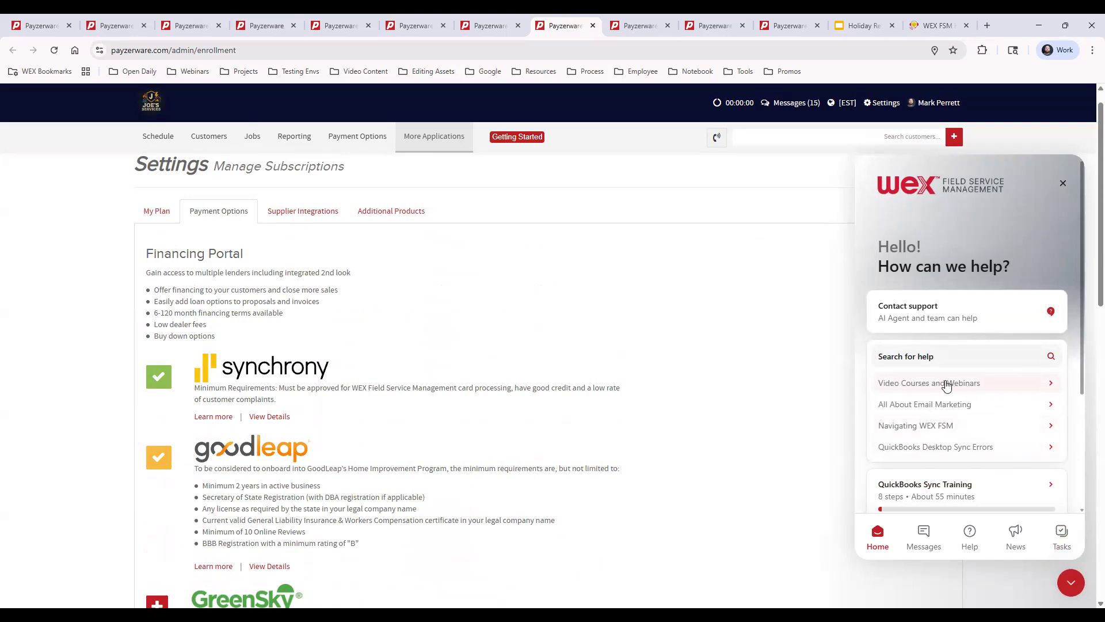
{"action": "left_click", "coordinate": [965, 384]}
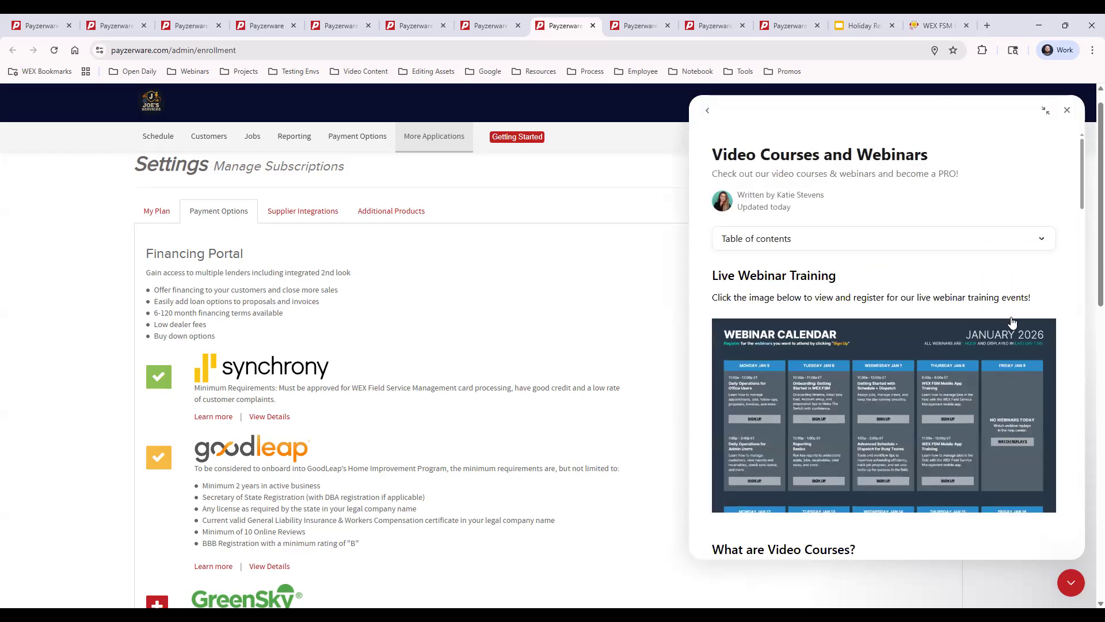
{"action": "left_click_drag", "start_coordinate": [1078, 195], "coordinate": [1074, 407]}
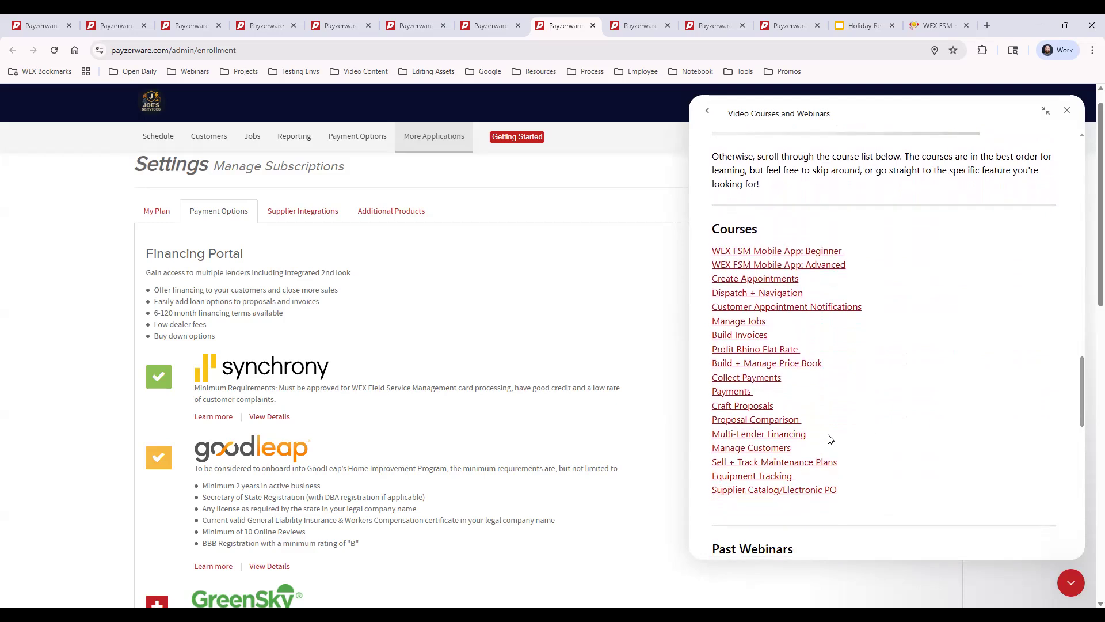
{"action": "scroll", "coordinate": [931, 385], "scroll_direction": "down", "scroll_amount": 5}
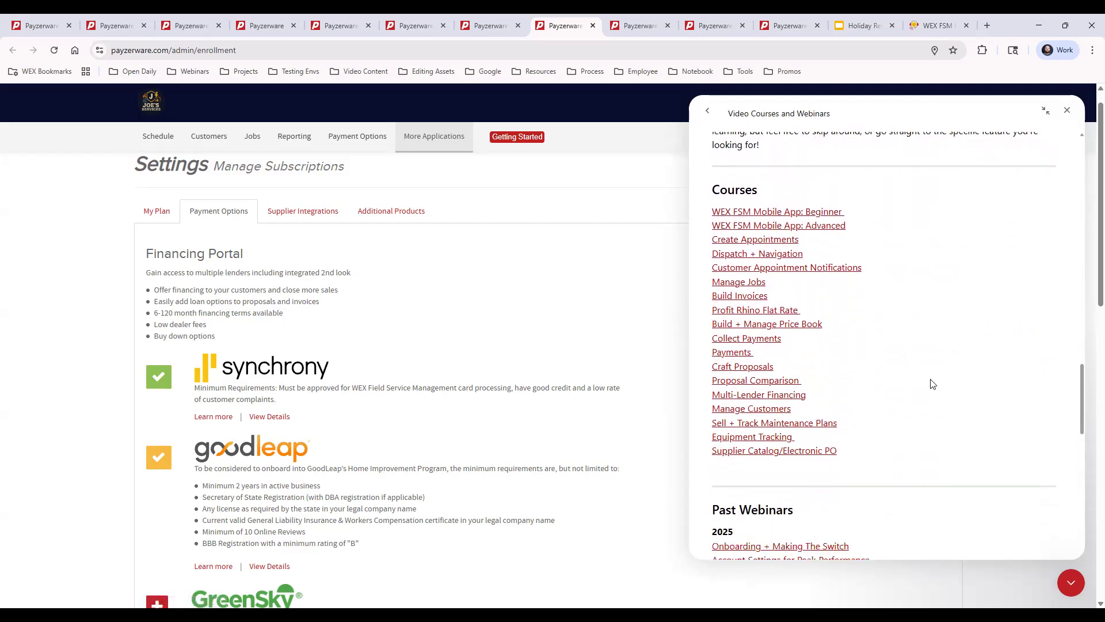
{"action": "scroll", "coordinate": [933, 384], "scroll_direction": "down", "scroll_amount": 2}
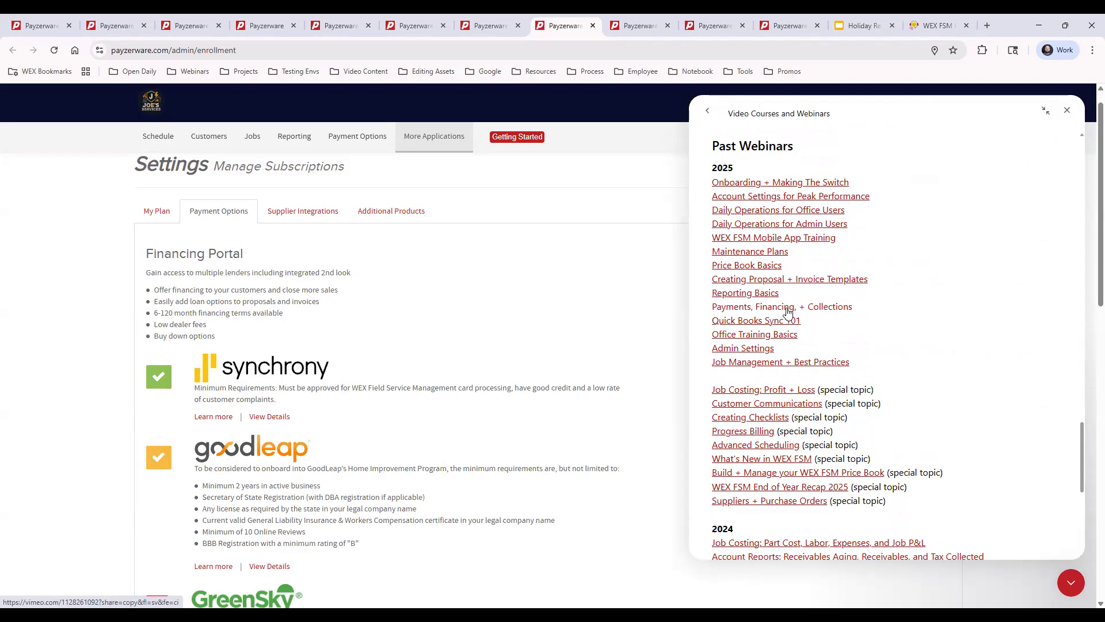
Close the help article and examine the Additional Products offerings, including phone integration, flat rate price book, vehicle tracking and advanced reporting
{"action": "left_click", "coordinate": [1067, 113]}
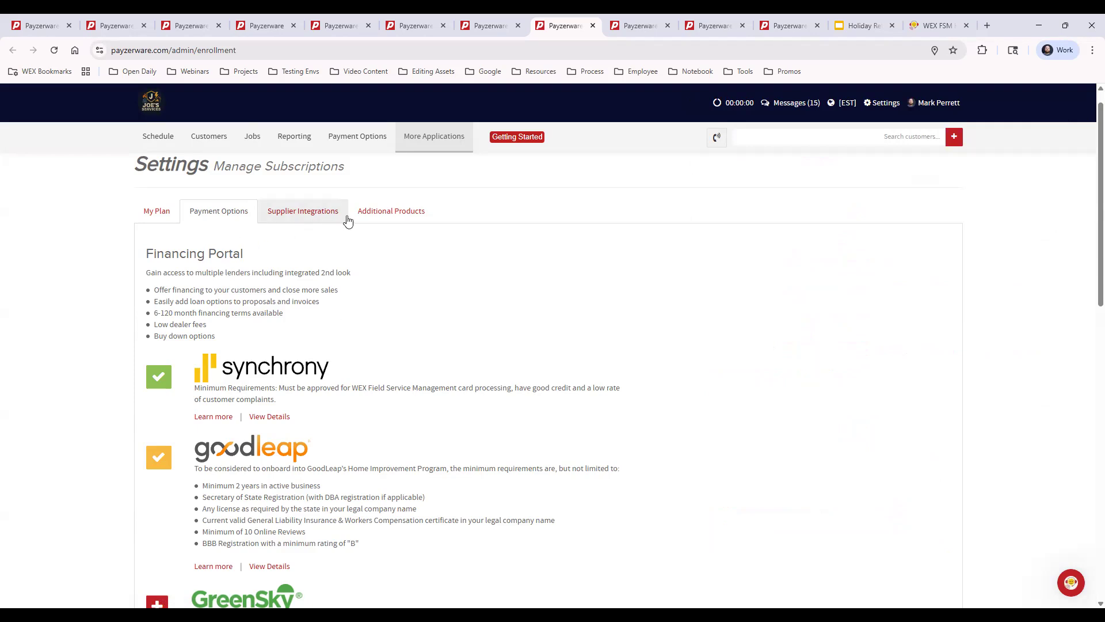
{"action": "left_click", "coordinate": [385, 214]}
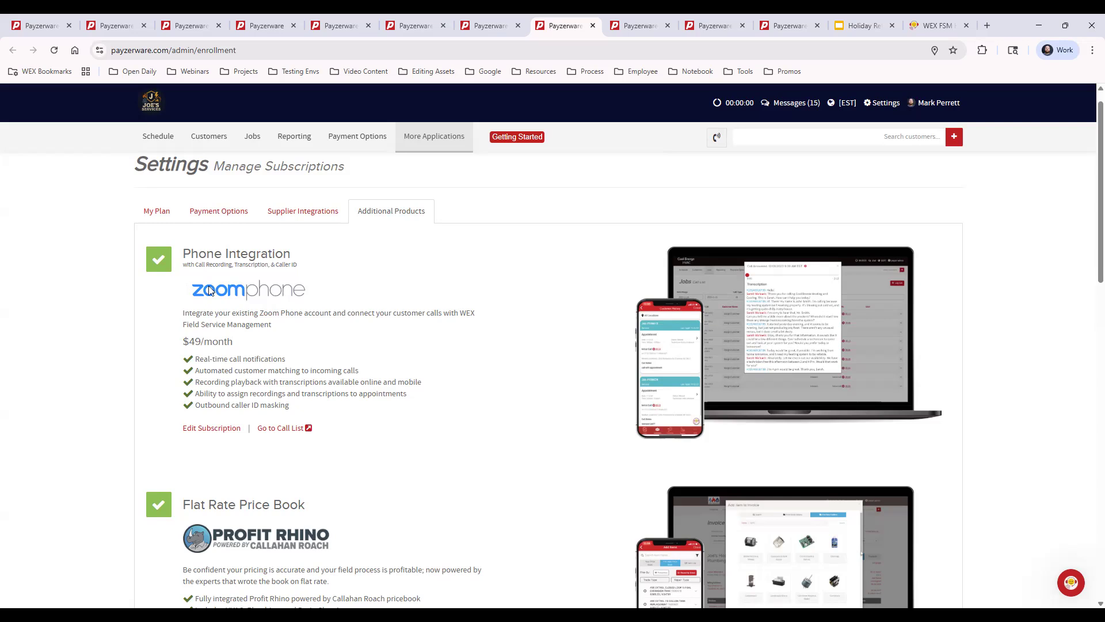
{"action": "scroll", "coordinate": [390, 317], "scroll_direction": "down", "scroll_amount": 4}
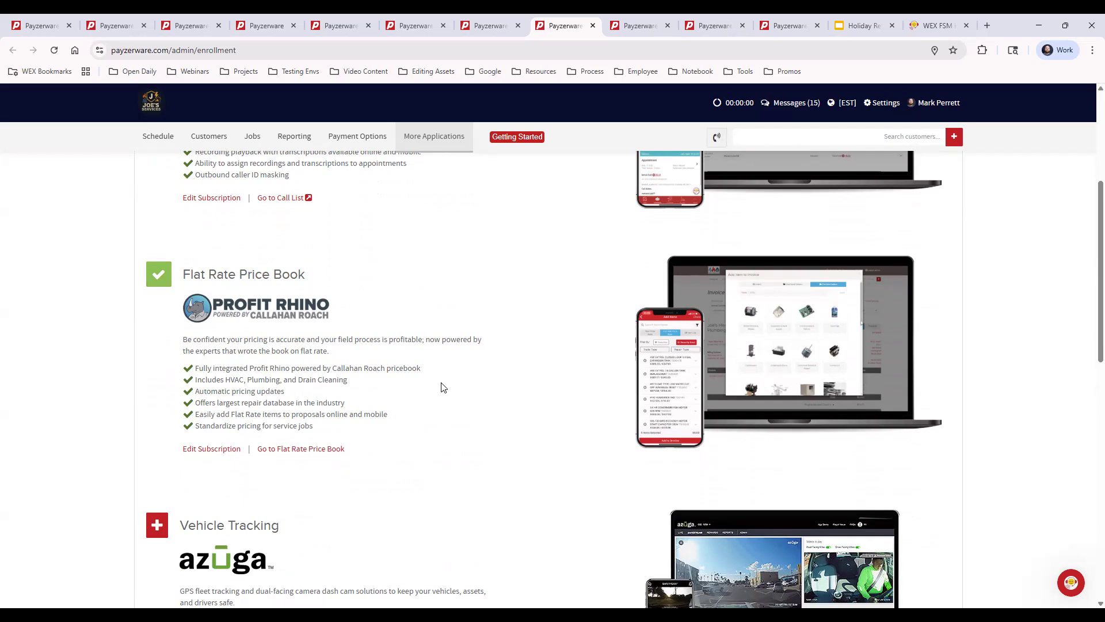
{"action": "scroll", "coordinate": [443, 387], "scroll_direction": "down", "scroll_amount": 3}
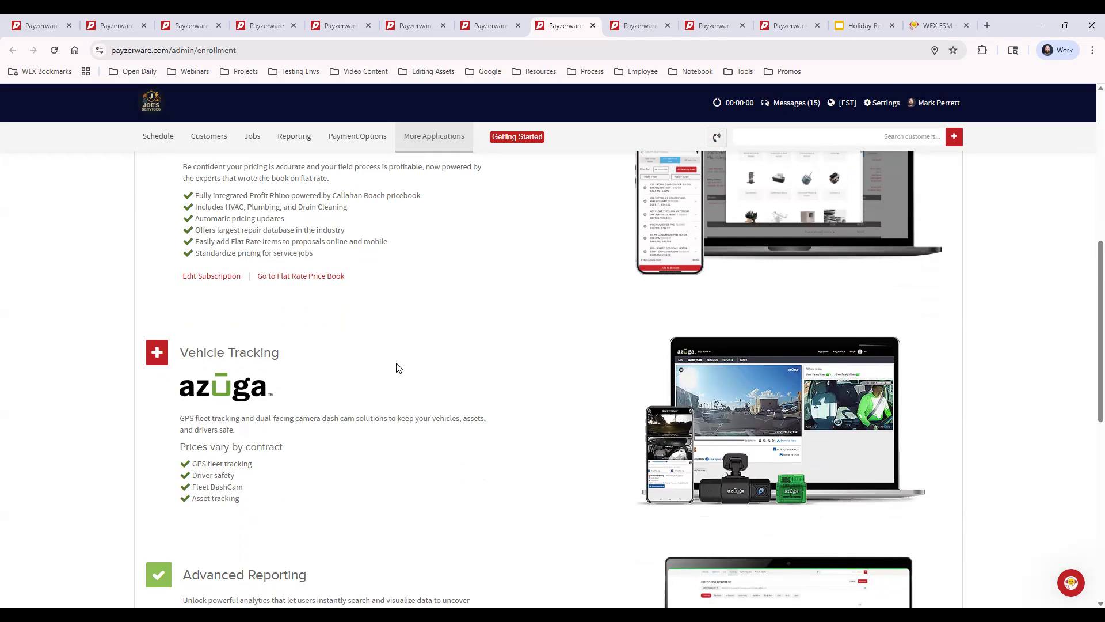
{"action": "scroll", "coordinate": [539, 342], "scroll_direction": "down", "scroll_amount": 2}
{"action": "scroll", "coordinate": [540, 343], "scroll_direction": "down", "scroll_amount": 2}
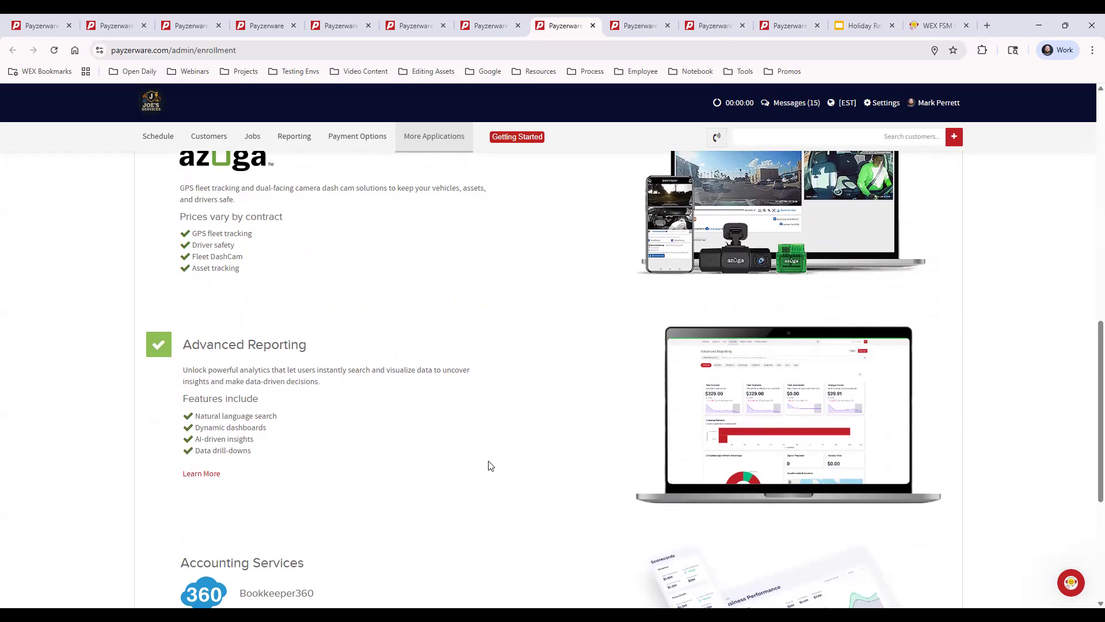
{"action": "scroll", "coordinate": [489, 464], "scroll_direction": "up", "scroll_amount": 8}
{"action": "scroll", "coordinate": [514, 465], "scroll_direction": "up", "scroll_amount": 3}
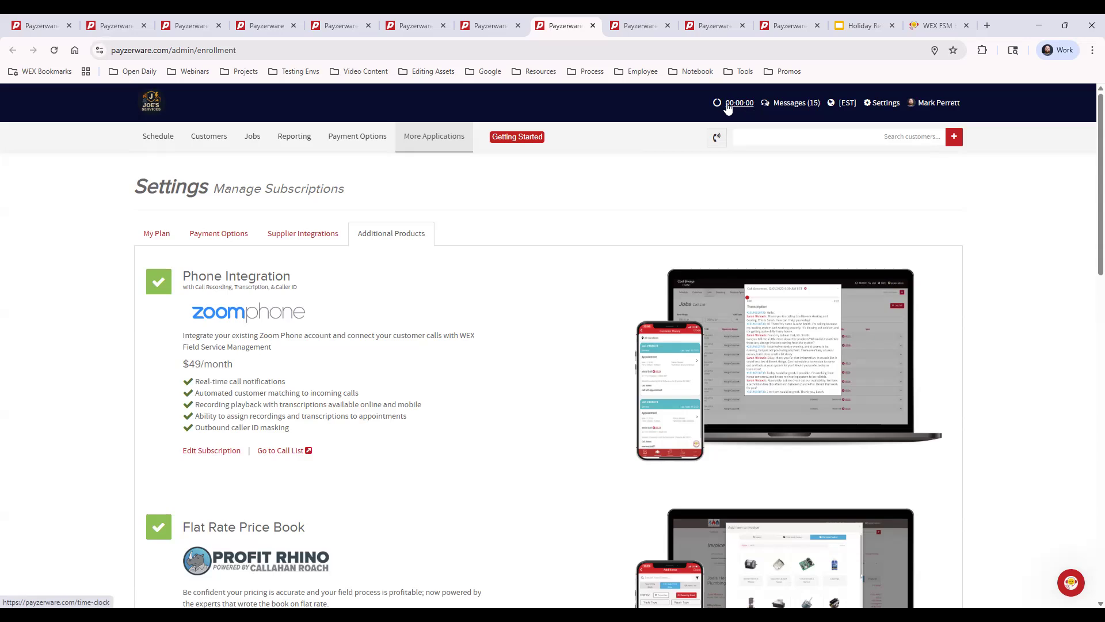
Switch to the Today's Time Clock Entries page and record two time entries by clocking in and out twice
{"action": "left_click", "coordinate": [626, 27]}
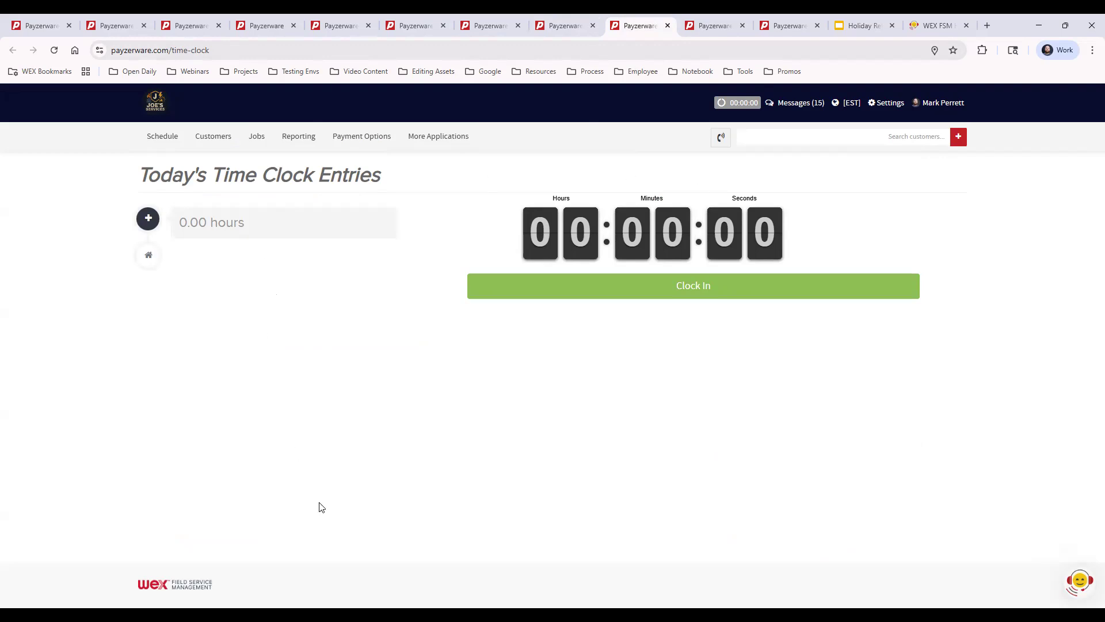
{"action": "left_click", "coordinate": [715, 291]}
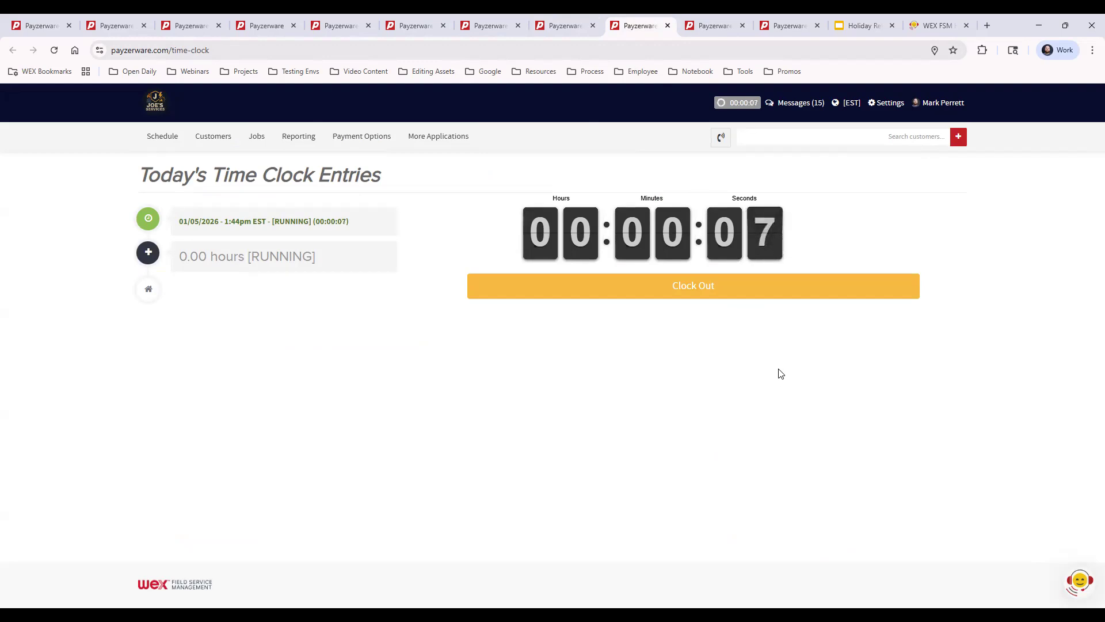
{"action": "left_click", "coordinate": [693, 286]}
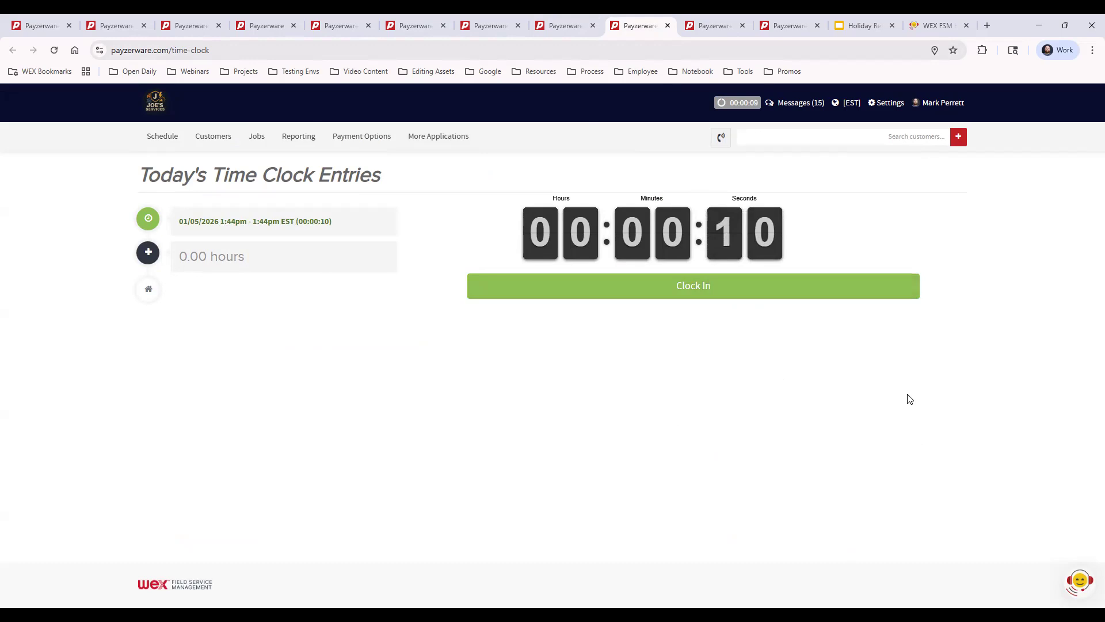
{"action": "left_click", "coordinate": [693, 286]}
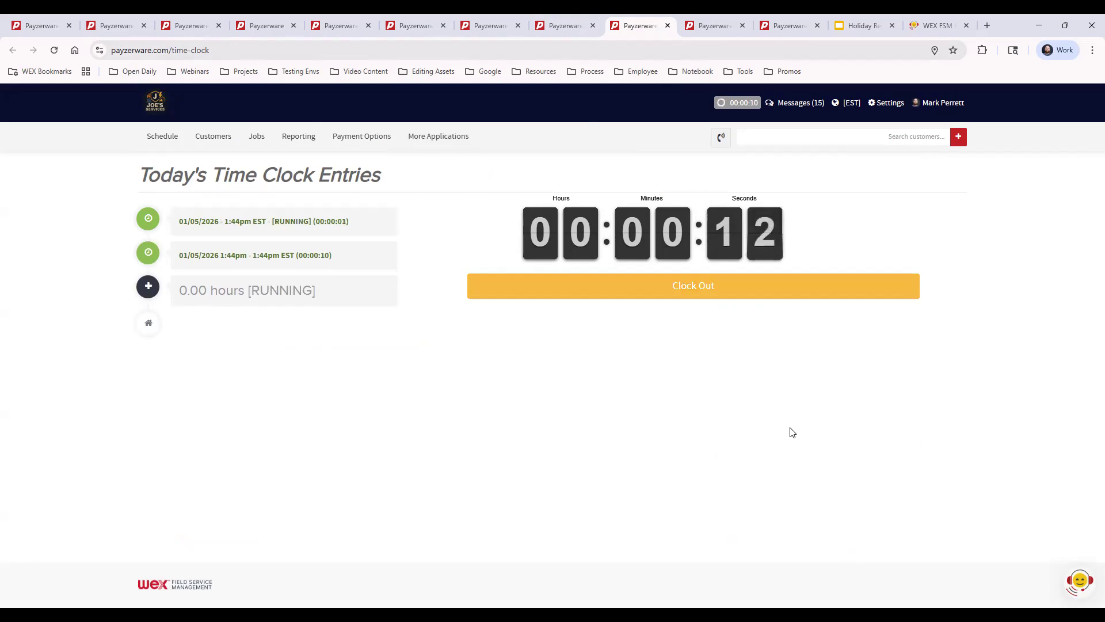
{"action": "left_click", "coordinate": [705, 288]}
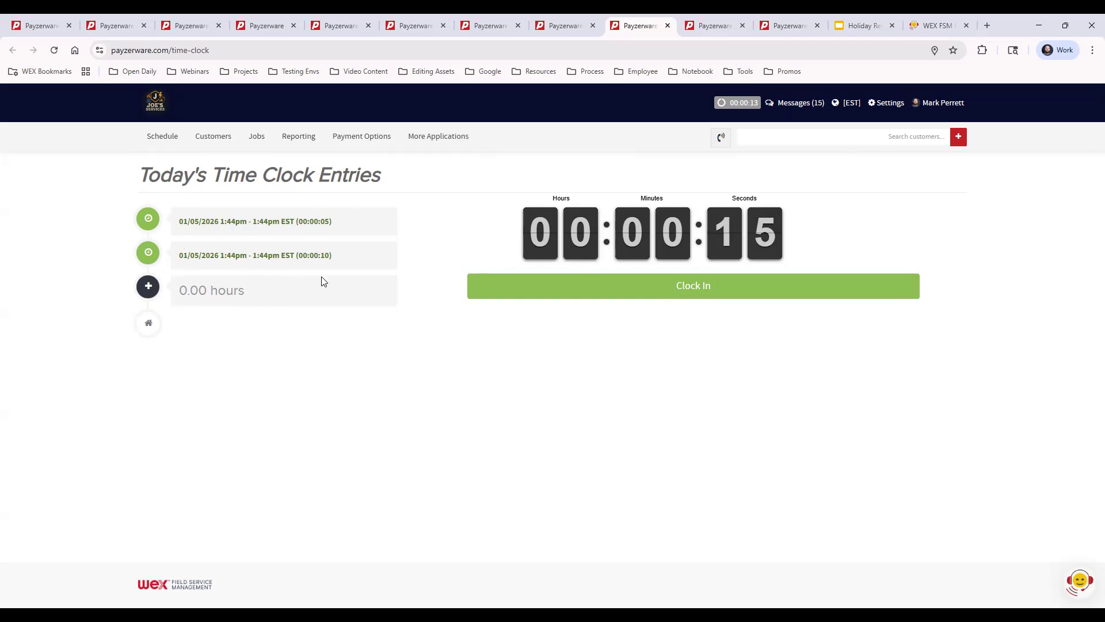
Open the administrative Time Clock page that lists time entries for all users
{"action": "left_click", "coordinate": [428, 145]}
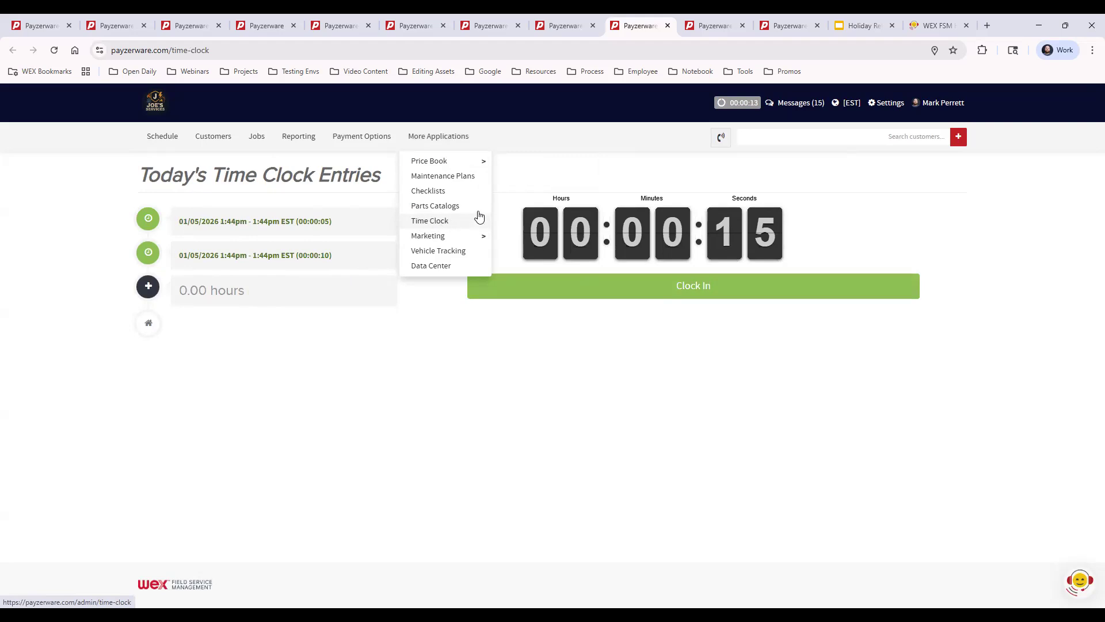
{"action": "left_click", "coordinate": [717, 24]}
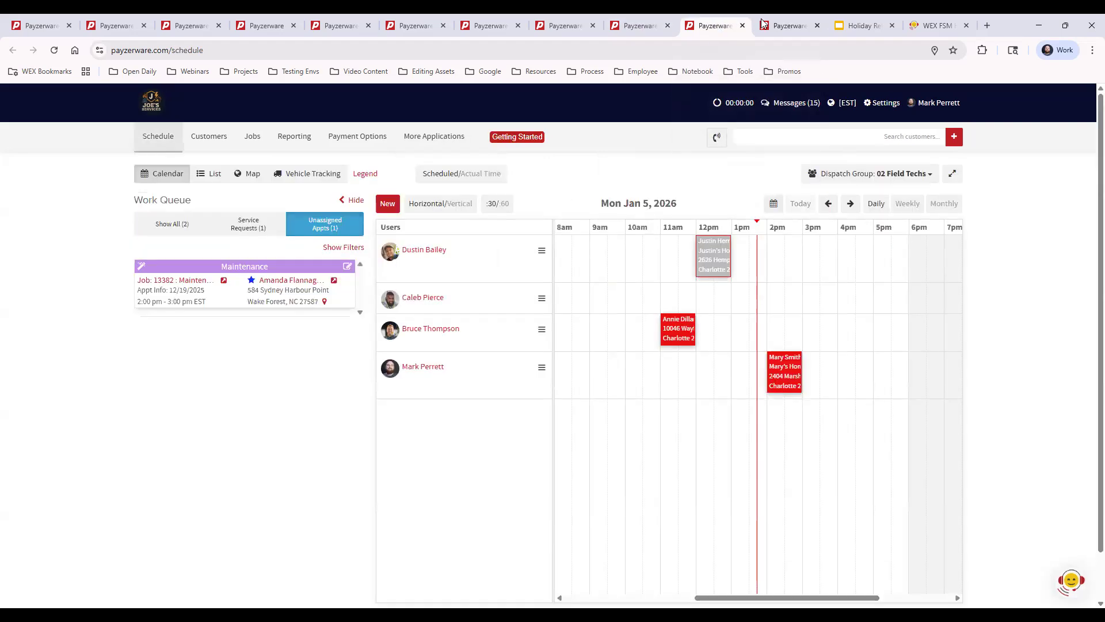
{"action": "left_click", "coordinate": [781, 25]}
{"action": "left_click", "coordinate": [643, 27]}
{"action": "mouse_move", "coordinate": [360, 144]}
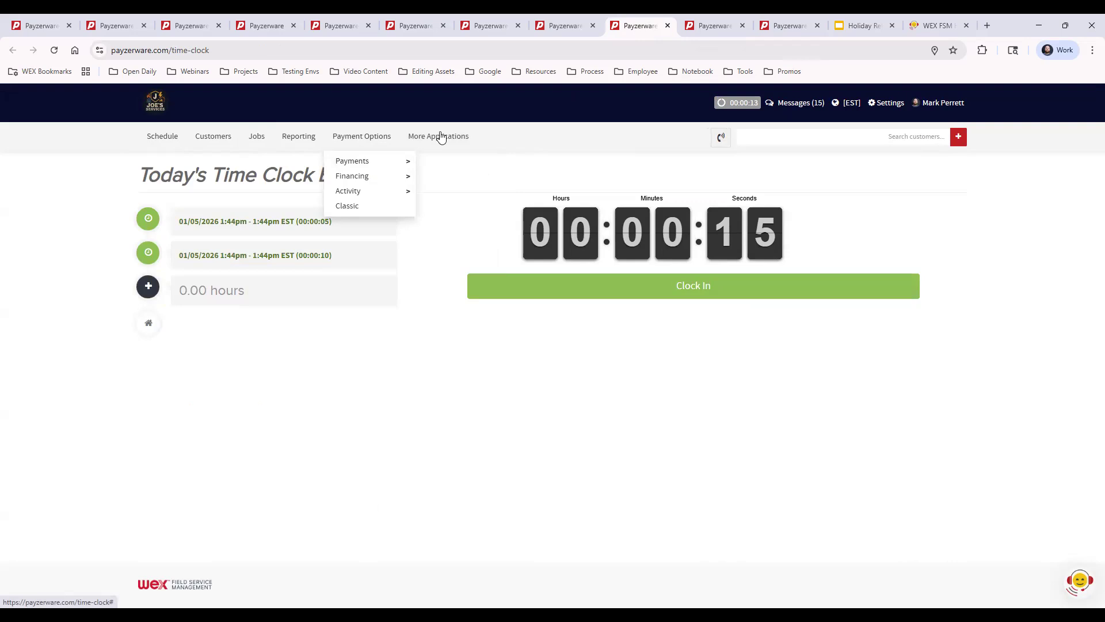
{"action": "mouse_move", "coordinate": [454, 139]}
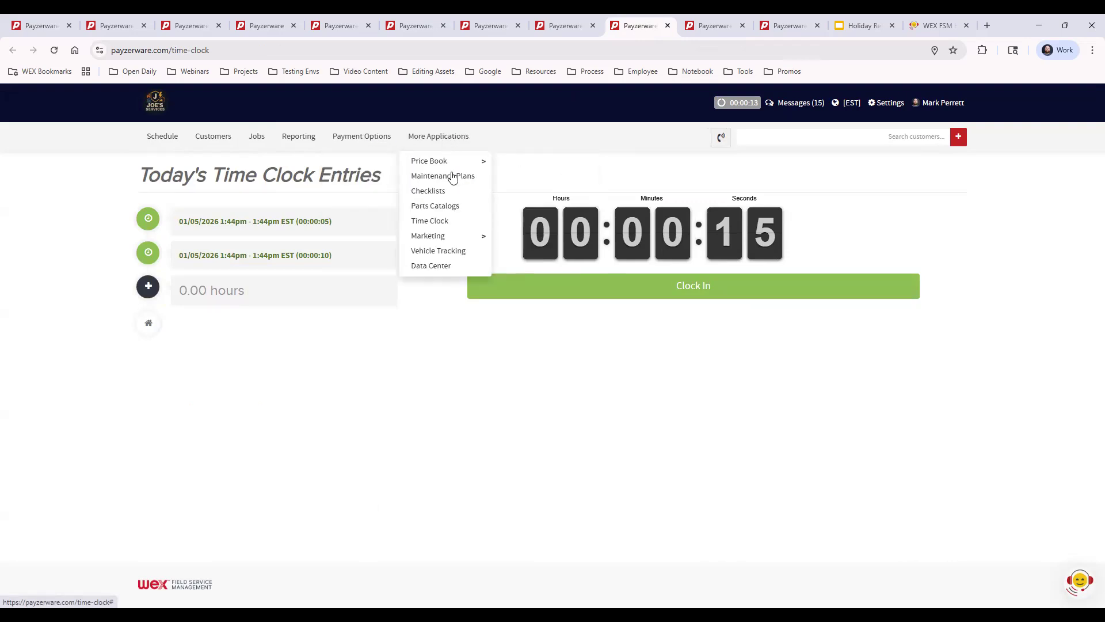
{"action": "left_click", "coordinate": [443, 222]}
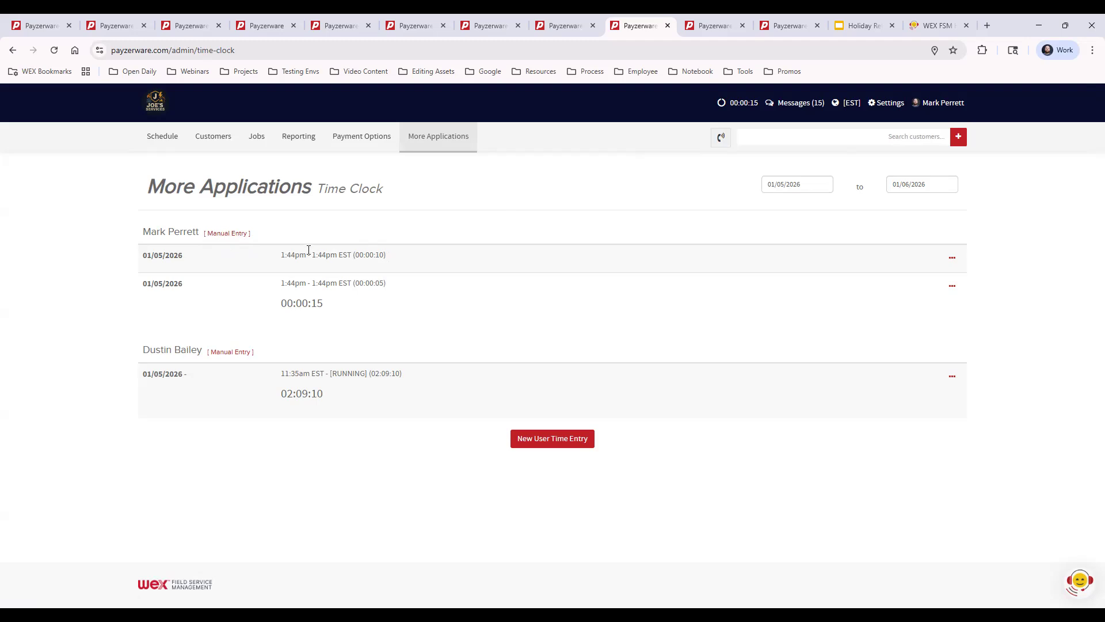
Examine the first user's two time clock entries and total, and view the actions available for the first entry
{"action": "left_click_drag", "start_coordinate": [145, 262], "coordinate": [219, 298]}
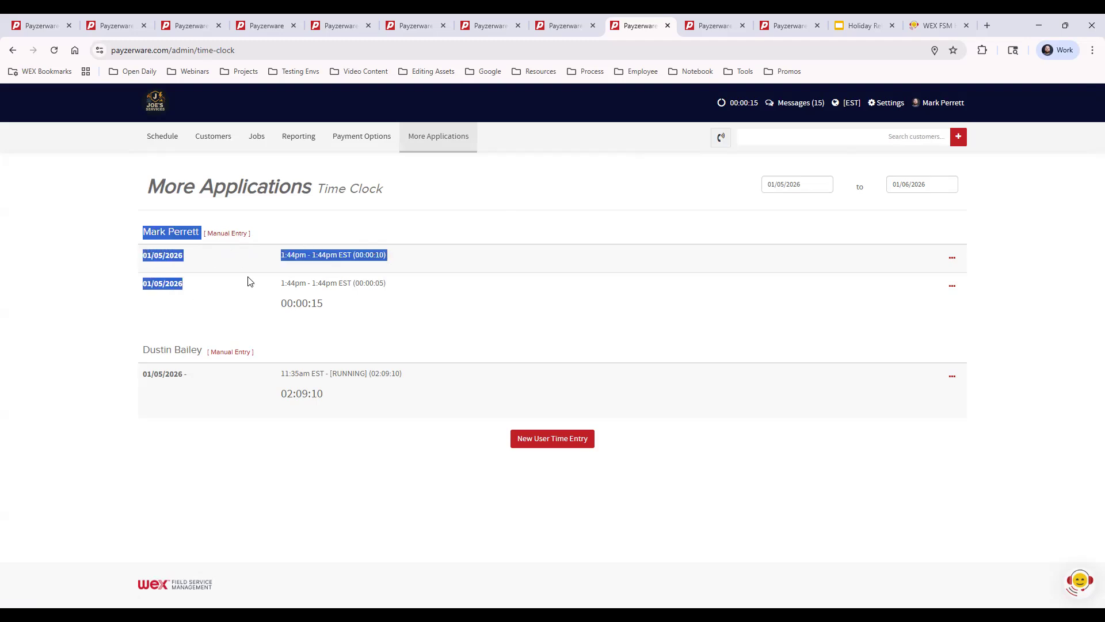
{"action": "left_click", "coordinate": [277, 251]}
{"action": "left_click_drag", "start_coordinate": [277, 251], "coordinate": [412, 257]}
{"action": "left_click_drag", "start_coordinate": [281, 283], "coordinate": [390, 286]}
{"action": "left_click", "coordinate": [385, 270]}
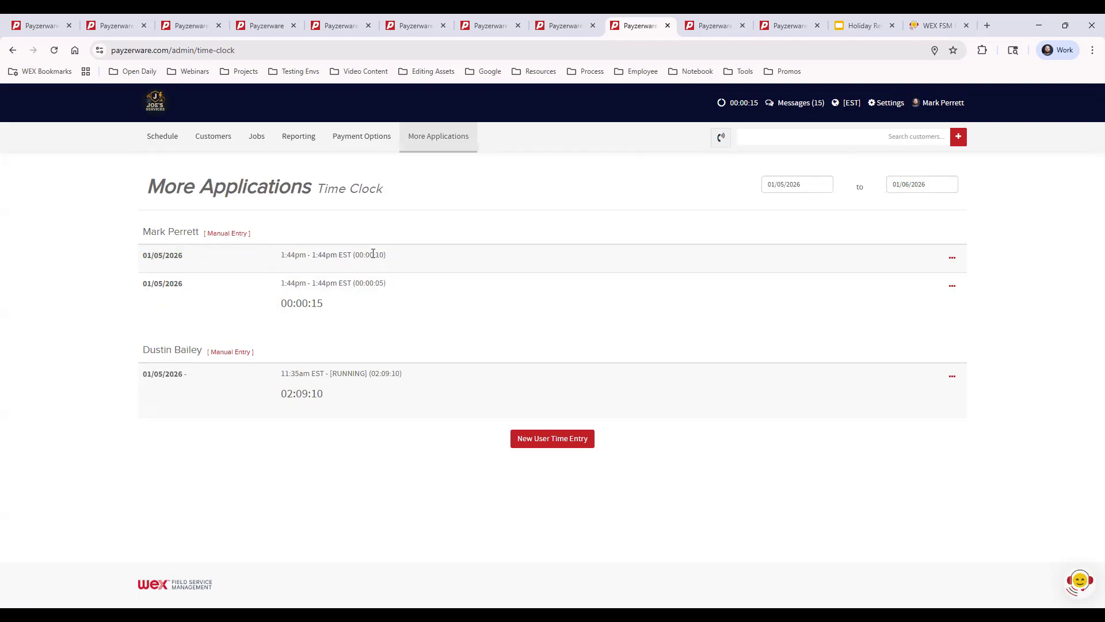
{"action": "left_click_drag", "start_coordinate": [340, 307], "coordinate": [280, 283]}
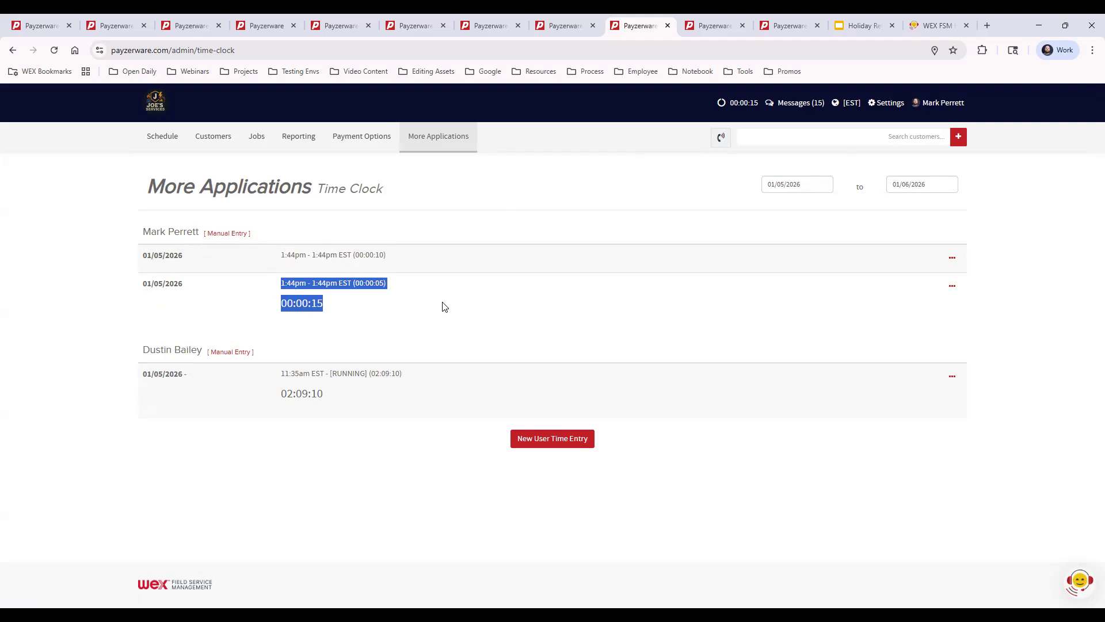
{"action": "left_click", "coordinate": [952, 259]}
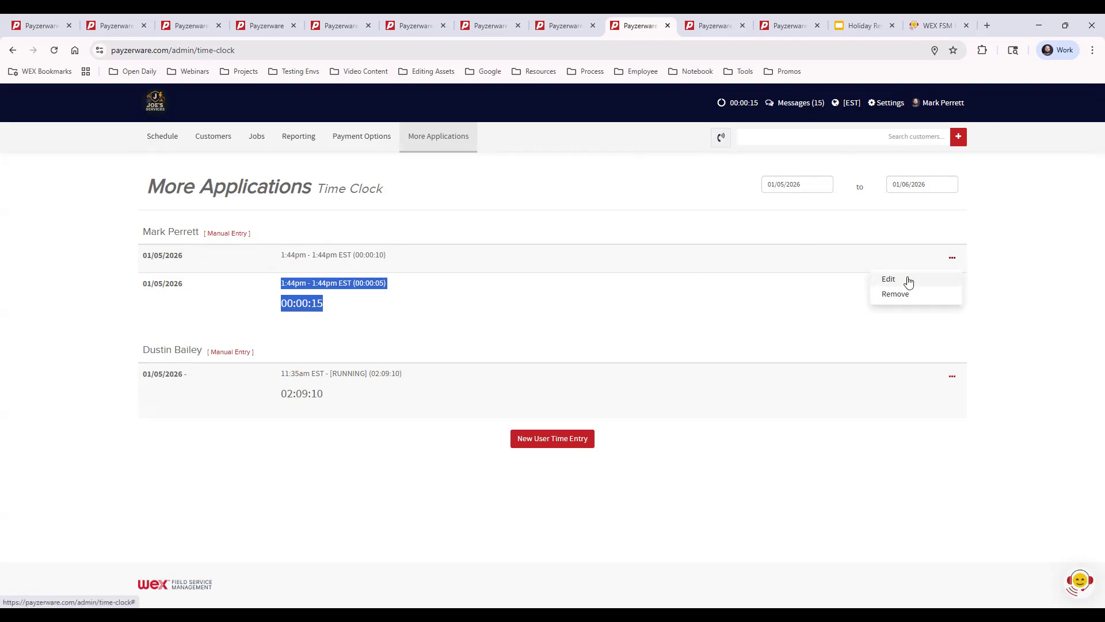
{"action": "left_click", "coordinate": [1033, 248]}
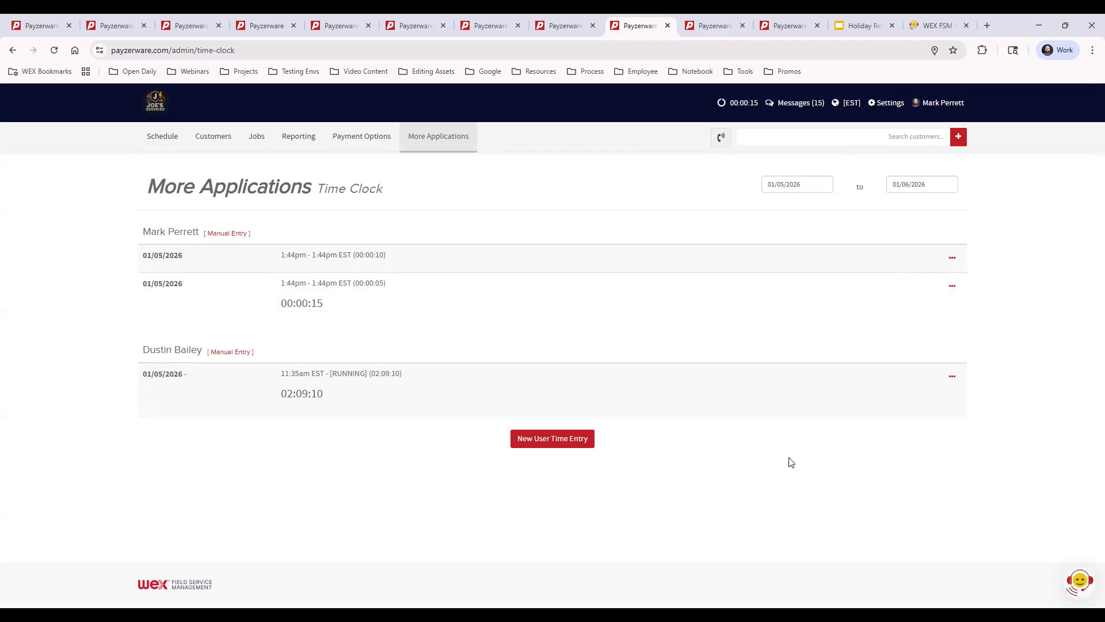
Open the No AC job from the 12:00 pm appointment on the schedule and bring up the technician's actual job time entries
{"action": "left_click", "coordinate": [716, 26]}
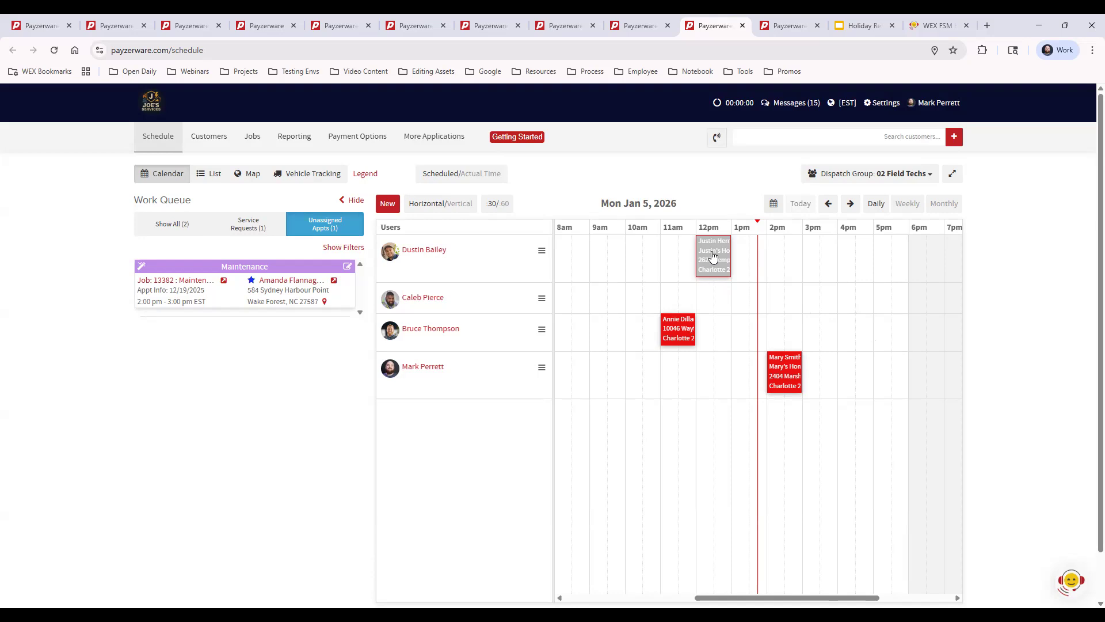
{"action": "mouse_move", "coordinate": [713, 257]}
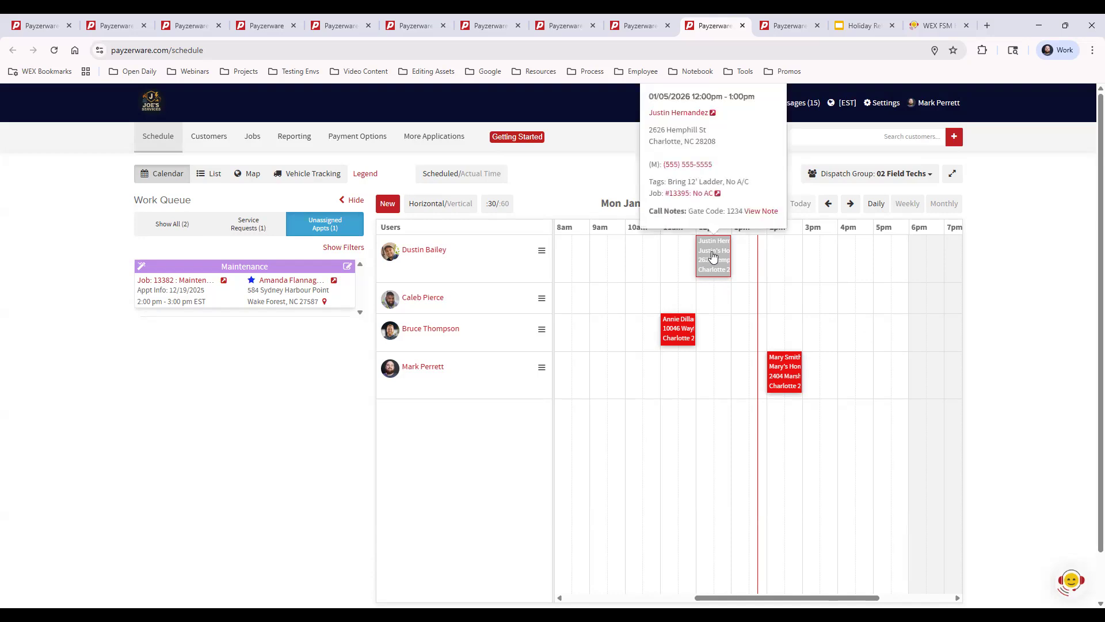
{"action": "left_click", "coordinate": [683, 196]}
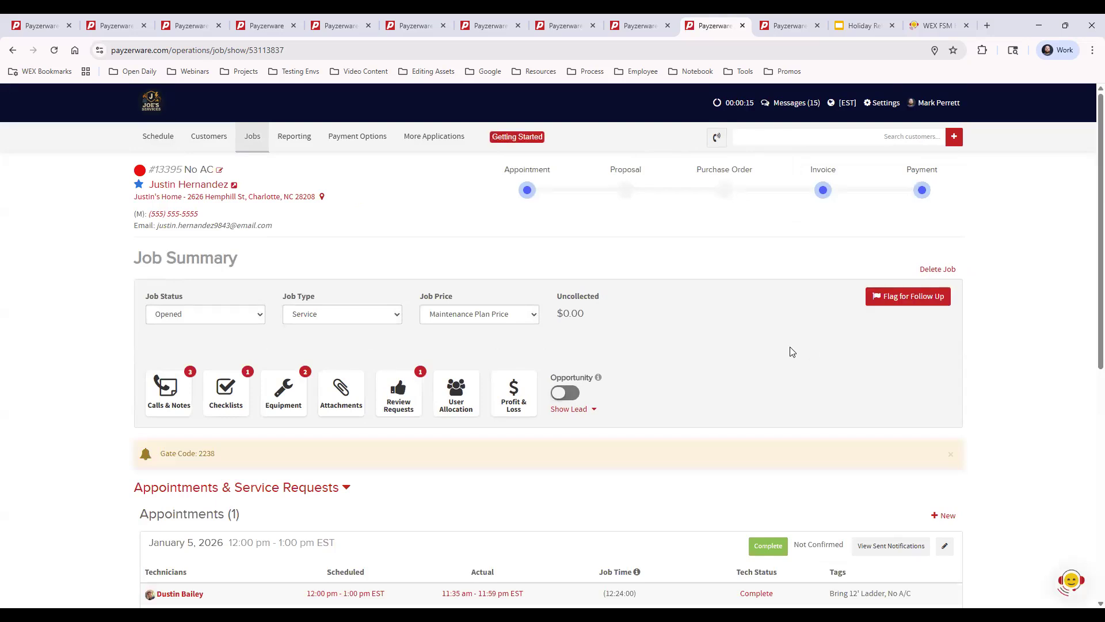
{"action": "scroll", "coordinate": [789, 348], "scroll_direction": "down", "scroll_amount": 1}
{"action": "scroll", "coordinate": [767, 349], "scroll_direction": "down", "scroll_amount": 1}
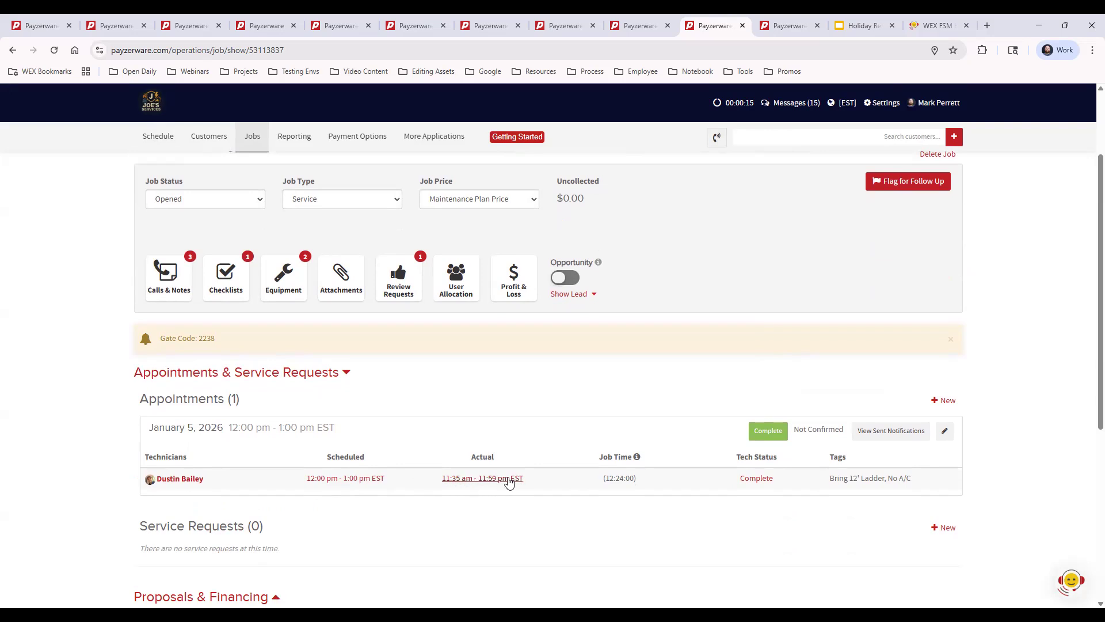
{"action": "left_click", "coordinate": [466, 479]}
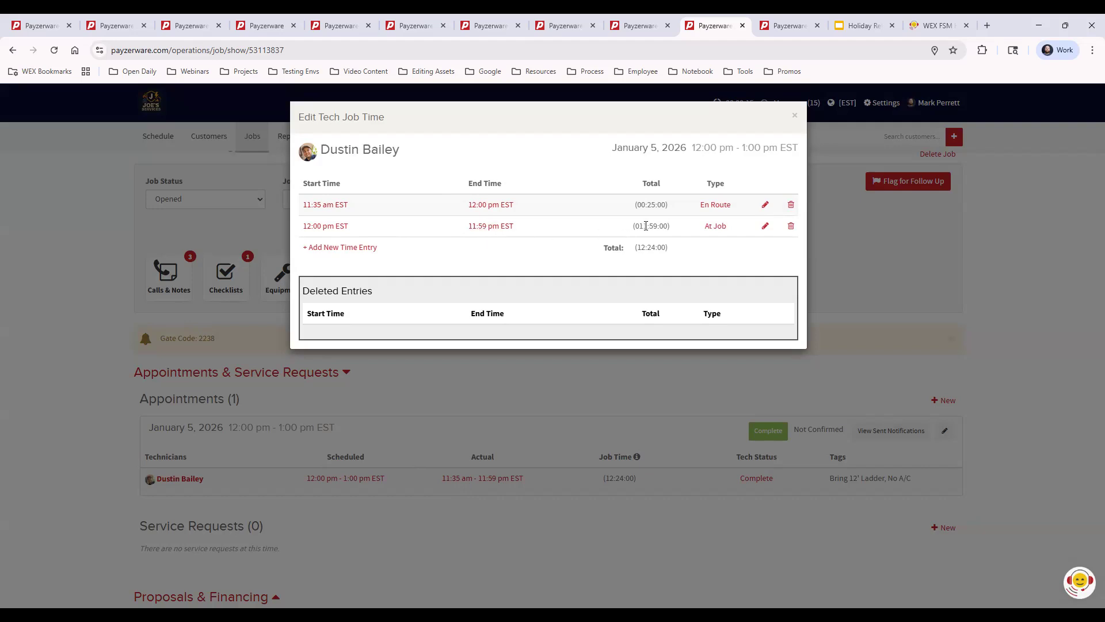
Set the At Job entry's end time to 01:15 pm, save it and close the technician job time editor
{"action": "left_click", "coordinate": [490, 229]}
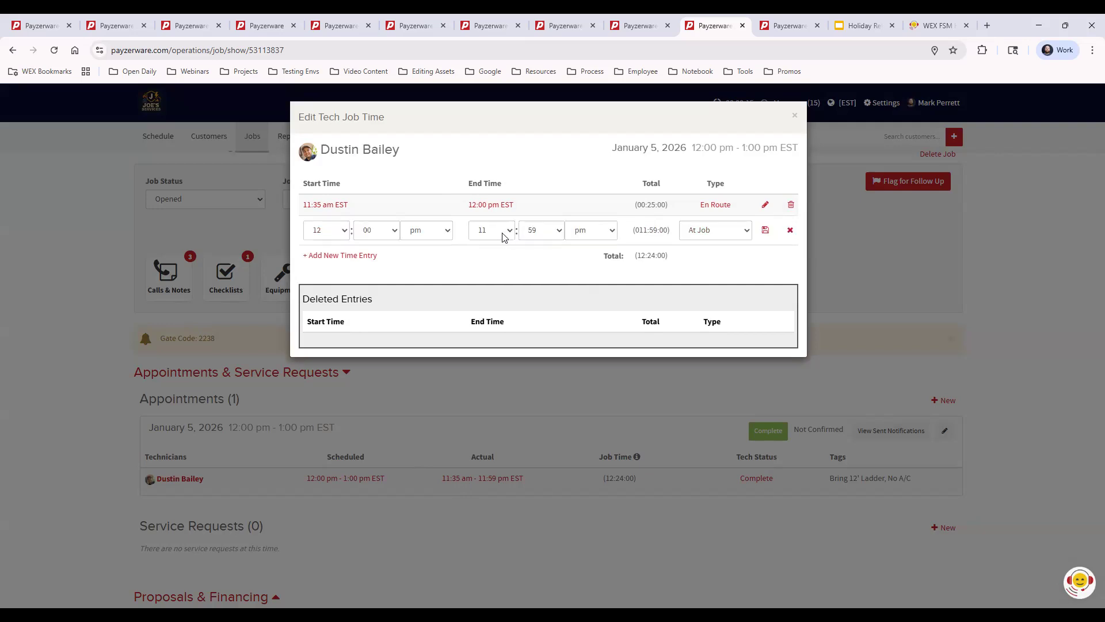
{"action": "left_click", "coordinate": [500, 232]}
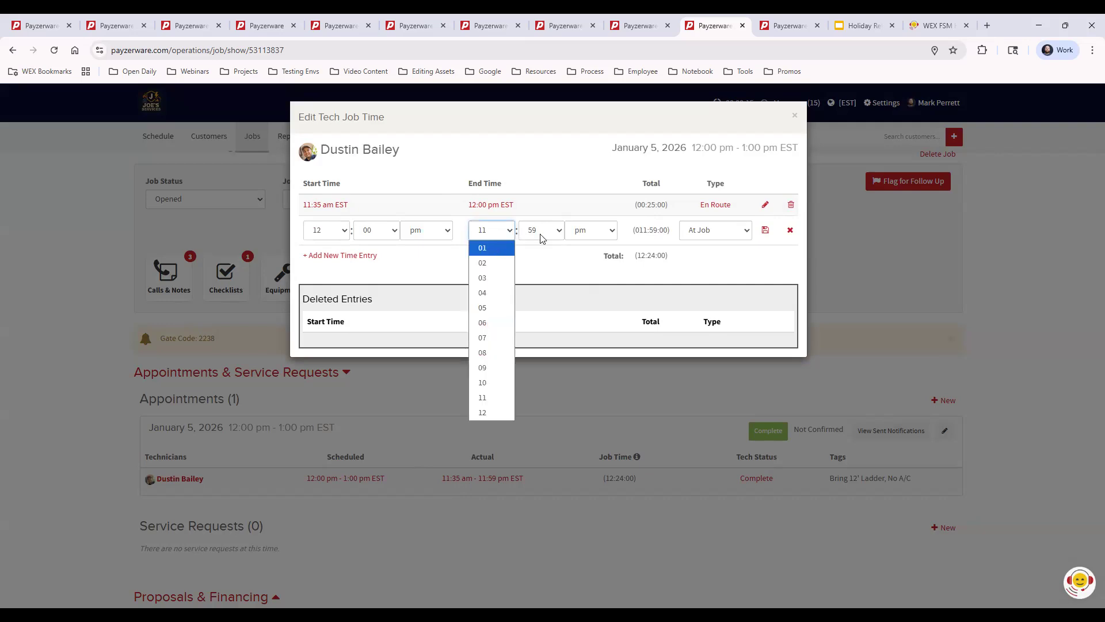
{"action": "left_click", "coordinate": [490, 247]}
{"action": "left_click", "coordinate": [542, 230]}
{"action": "scroll", "coordinate": [541, 363], "scroll_direction": "up", "scroll_amount": 10}
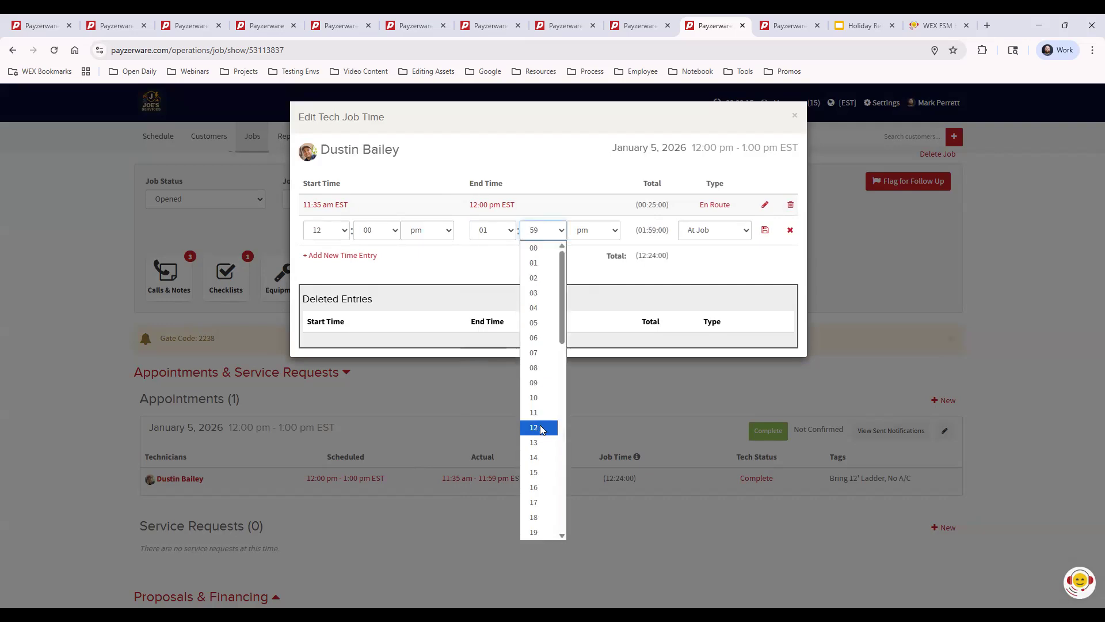
{"action": "left_click", "coordinate": [542, 472]}
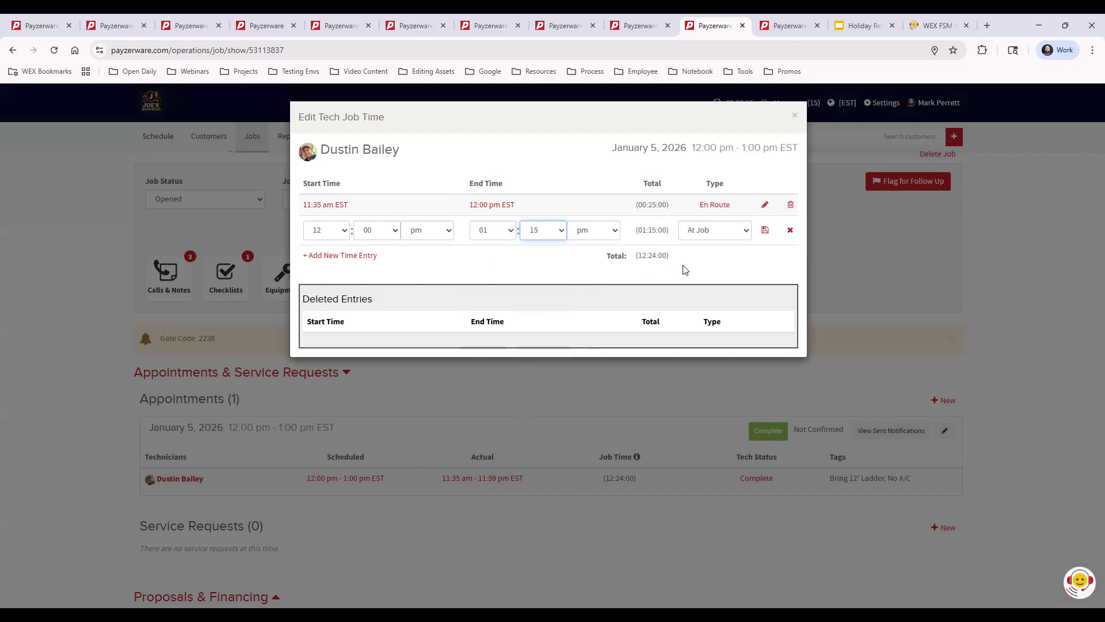
{"action": "left_click", "coordinate": [765, 230]}
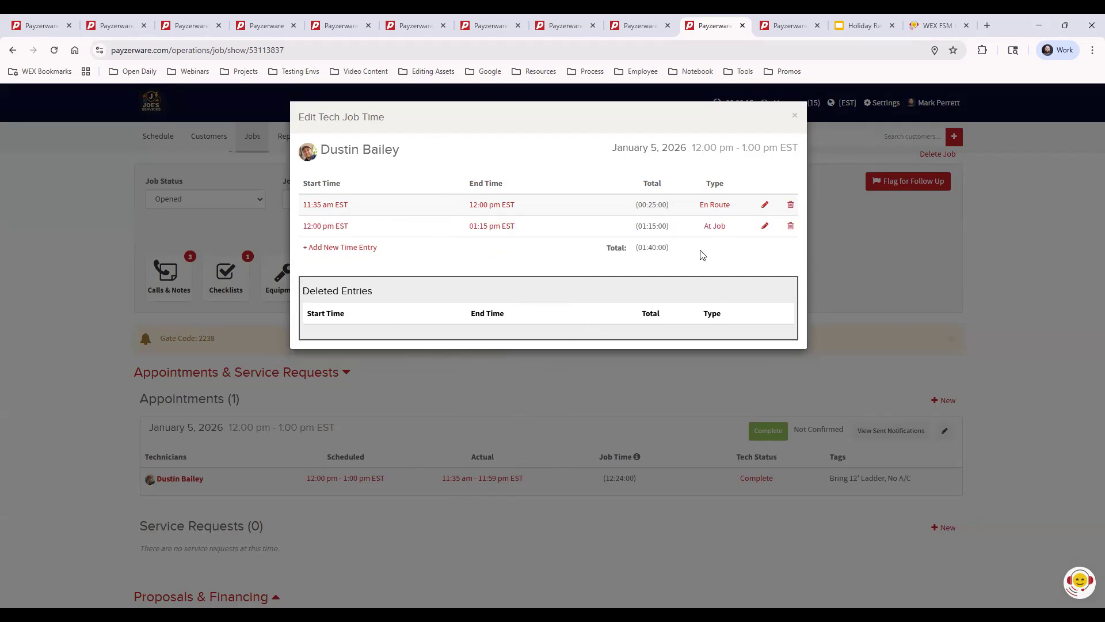
{"action": "left_click", "coordinate": [795, 115]}
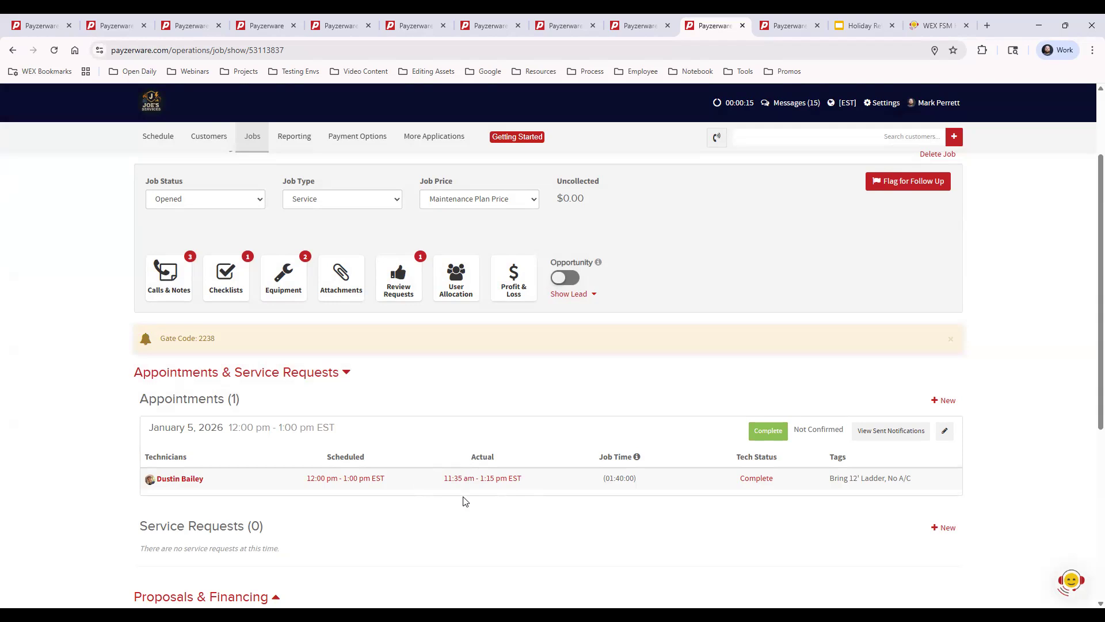
{"action": "scroll", "coordinate": [567, 515], "scroll_direction": "down", "scroll_amount": 5}
{"action": "scroll", "coordinate": [596, 516], "scroll_direction": "up", "scroll_amount": 7}
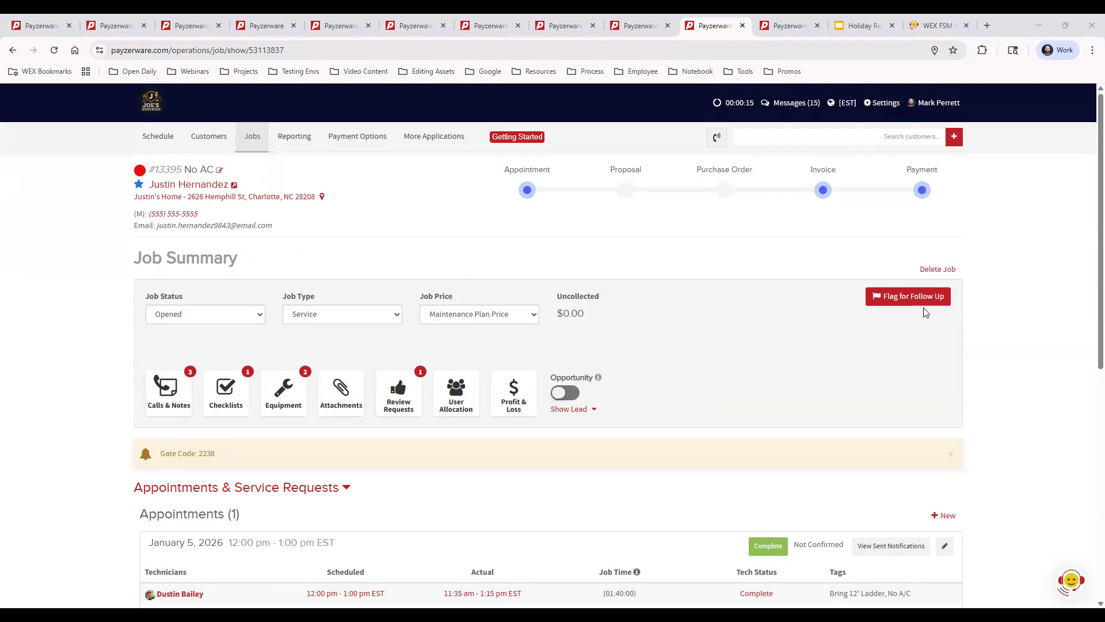
{"action": "left_click", "coordinate": [1015, 288]}
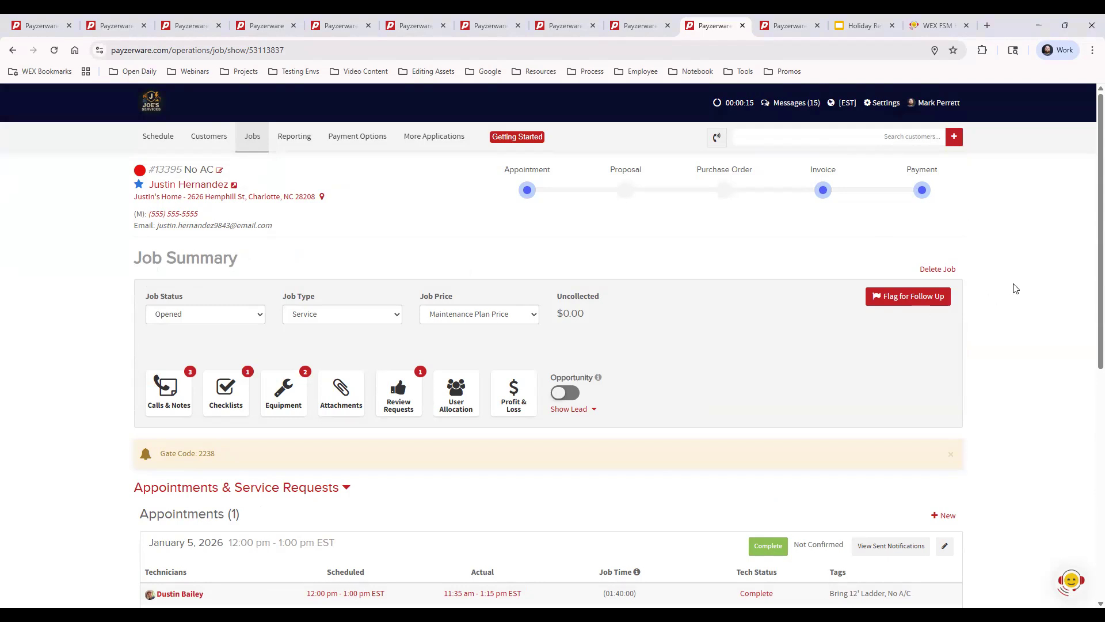